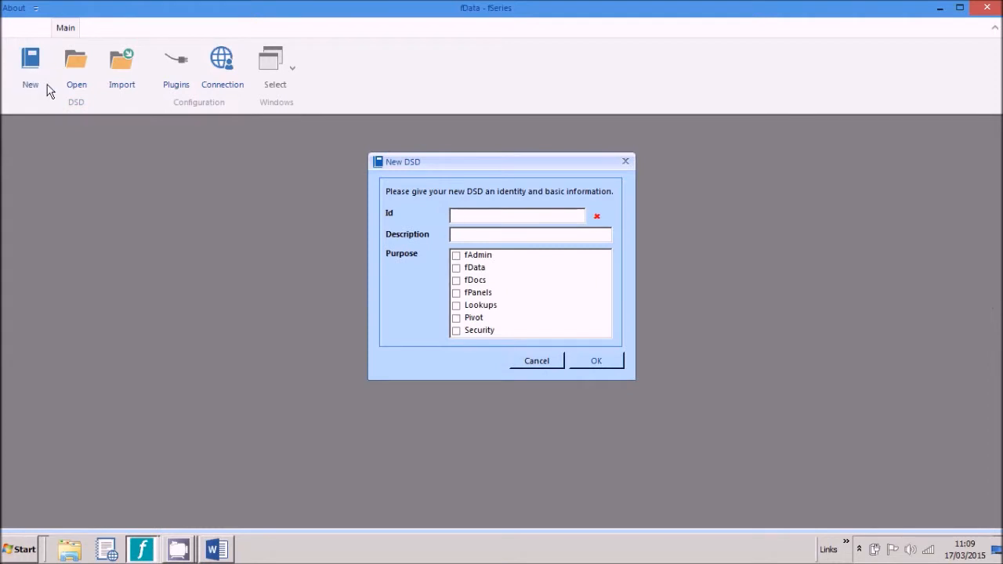
Step: Create a new DSD with Id and description 'Quote', flagged for the fDocs purpose
{"action": "type", "text": "Quote"}
{"action": "left_click", "coordinate": [456, 281]}
{"action": "left_click", "coordinate": [614, 365]}
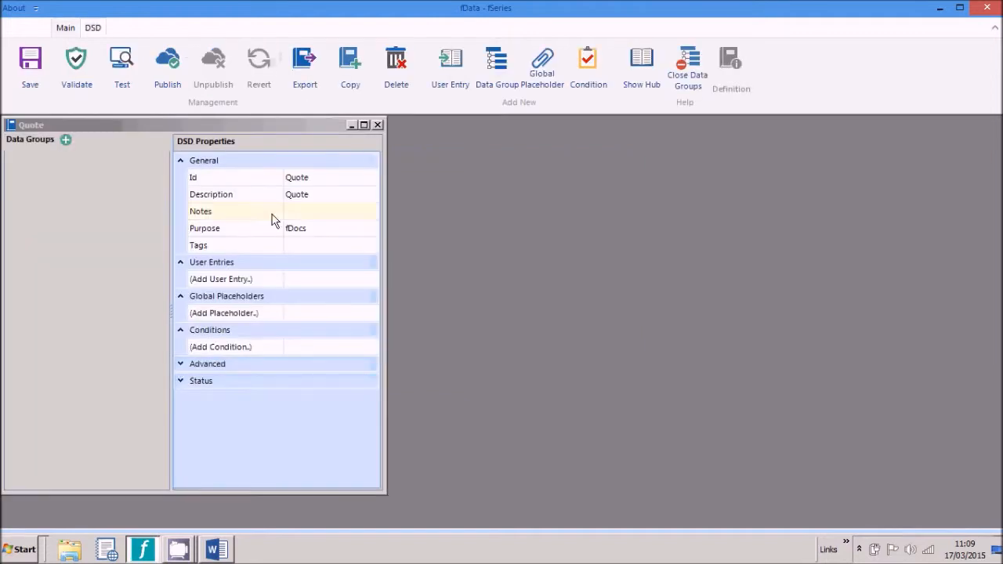
Step: Add a data group with Id Quote of type Dynamics CRM
{"action": "left_click", "coordinate": [68, 142]}
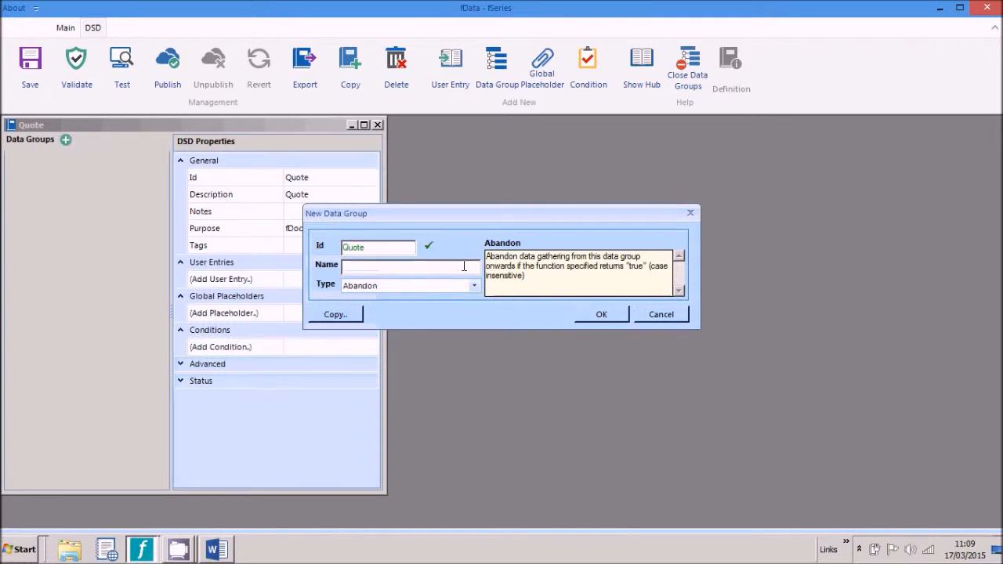
{"action": "left_click", "coordinate": [474, 287]}
{"action": "left_click_drag", "start_coordinate": [477, 309], "coordinate": [471, 341]}
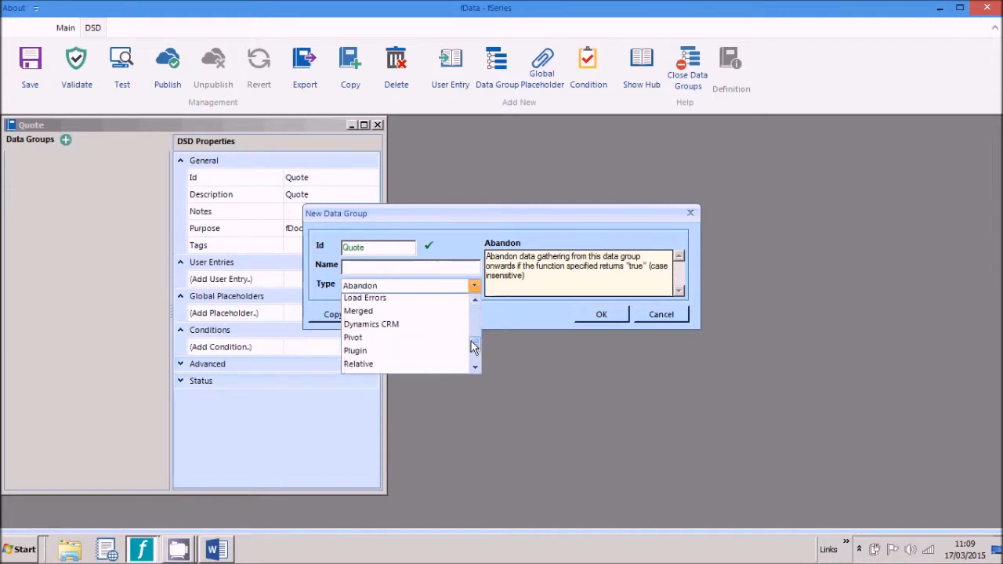
{"action": "left_click", "coordinate": [388, 325]}
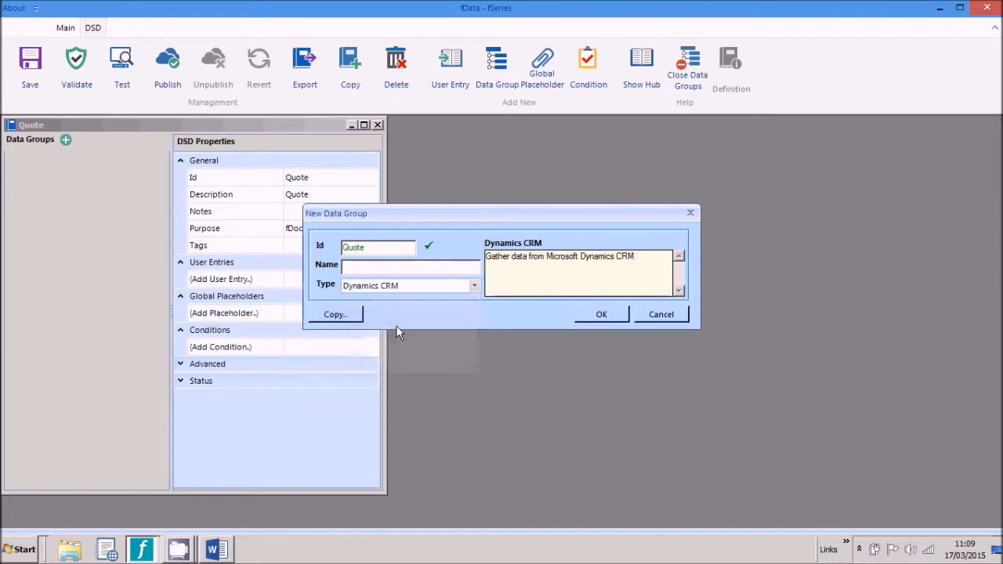
{"action": "left_click", "coordinate": [601, 314]}
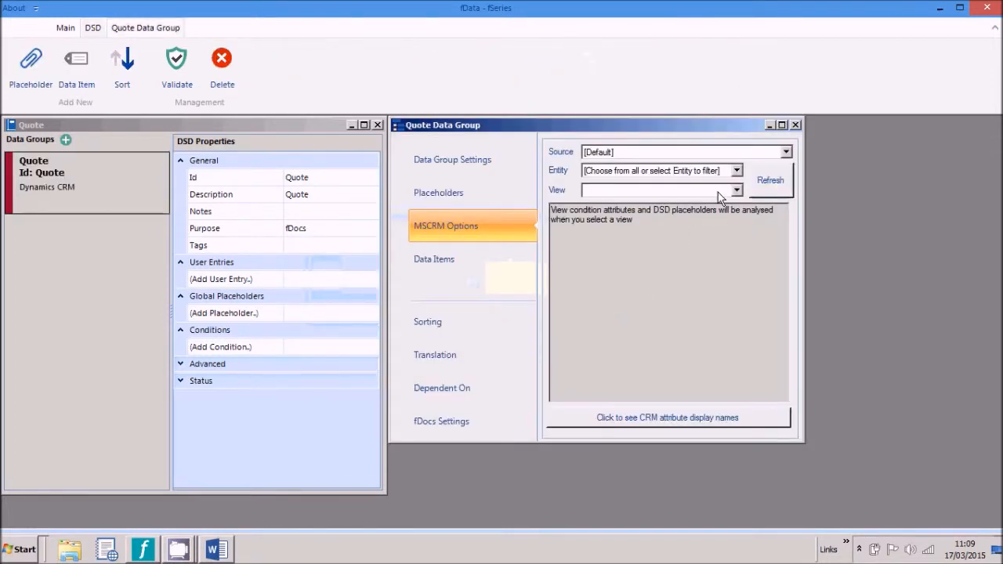
Step: Point the Quote data group at the Quote entity's Quote Details view
{"action": "left_click", "coordinate": [735, 171]}
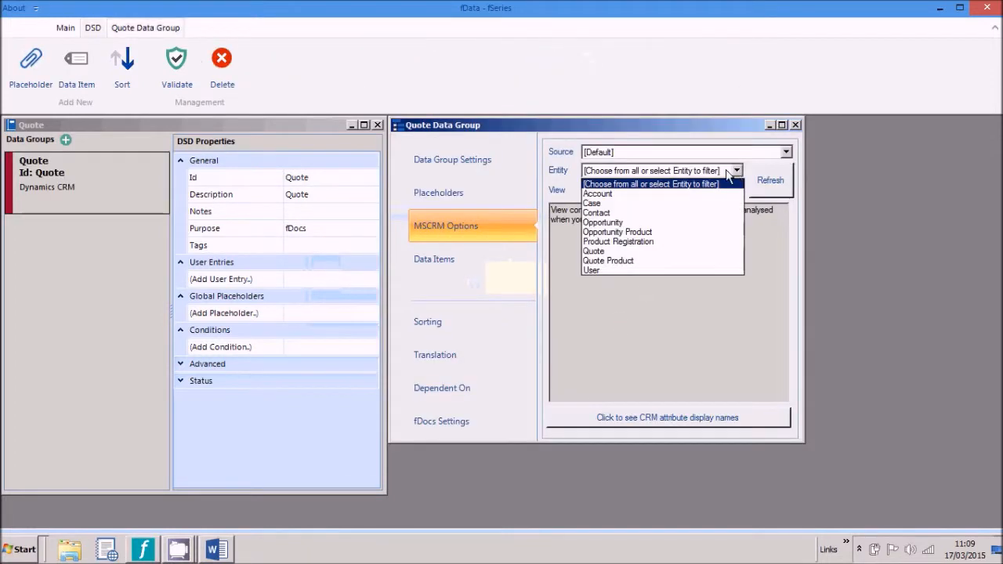
{"action": "left_click", "coordinate": [660, 251]}
{"action": "left_click", "coordinate": [735, 190]}
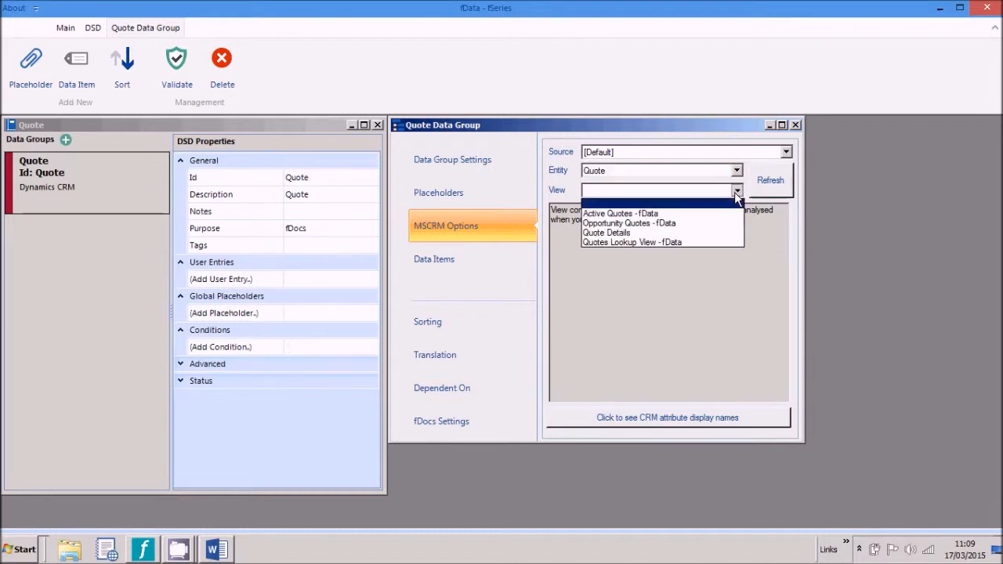
{"action": "left_click", "coordinate": [672, 230]}
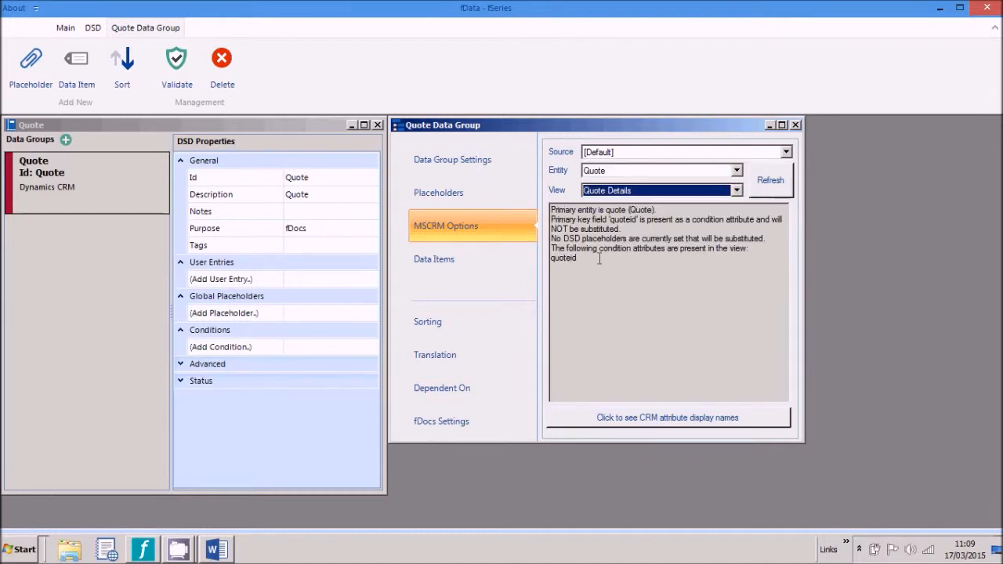
{"action": "double_click", "coordinate": [564, 261]}
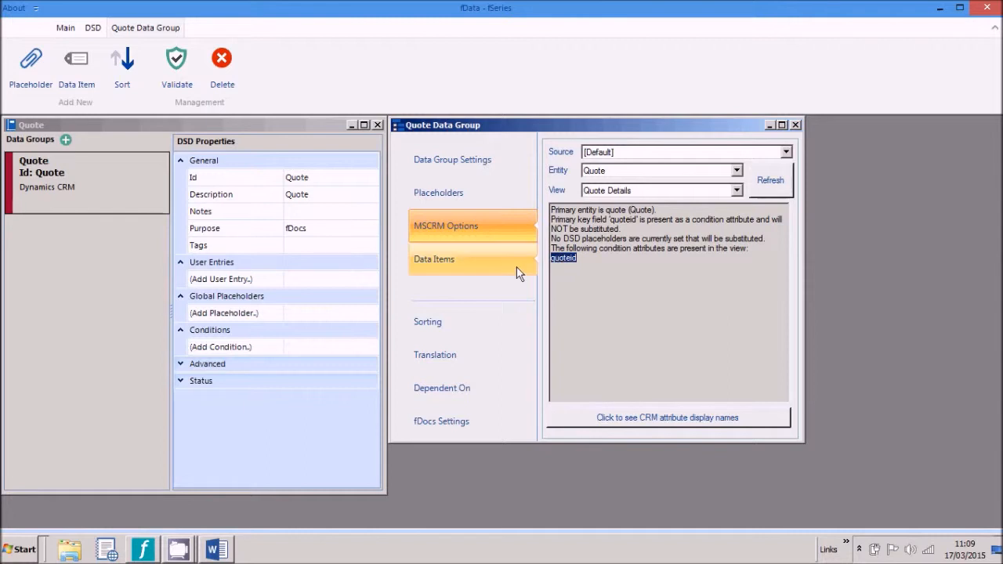
{"action": "left_click", "coordinate": [263, 280]}
Step: Add a mandatory user entry with Id quoteid and label 'Quote'
{"action": "left_click", "coordinate": [263, 280]}
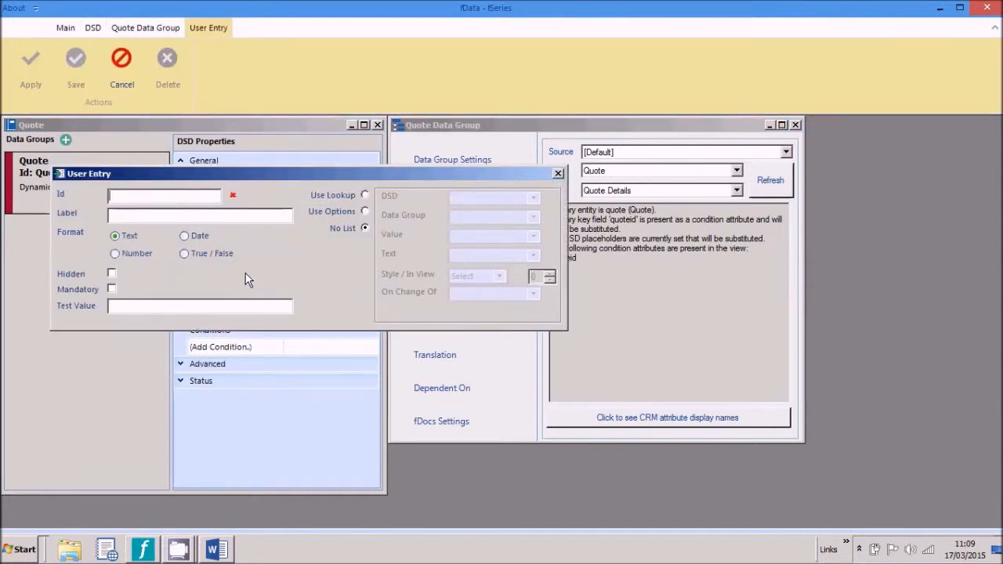
{"action": "type", "text": "quoteid"}
{"action": "key", "text": "Tab"}
{"action": "type", "text": "Quote"}
{"action": "left_click", "coordinate": [112, 289]}
Step: Make the entry a lookup on the Quotes data group, storing Quote and displaying Name, and apply it
{"action": "left_click", "coordinate": [367, 196]}
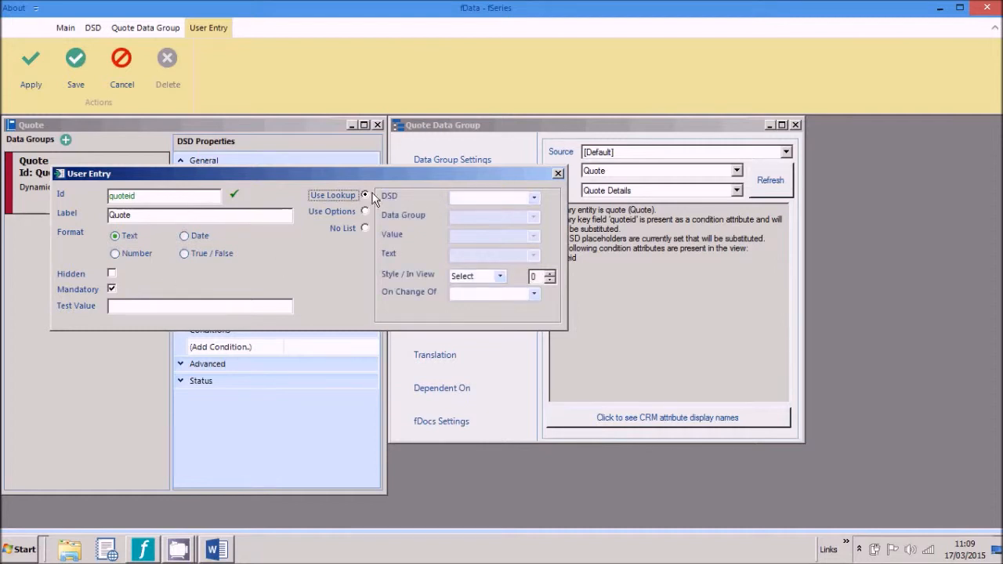
{"action": "left_click", "coordinate": [491, 200]}
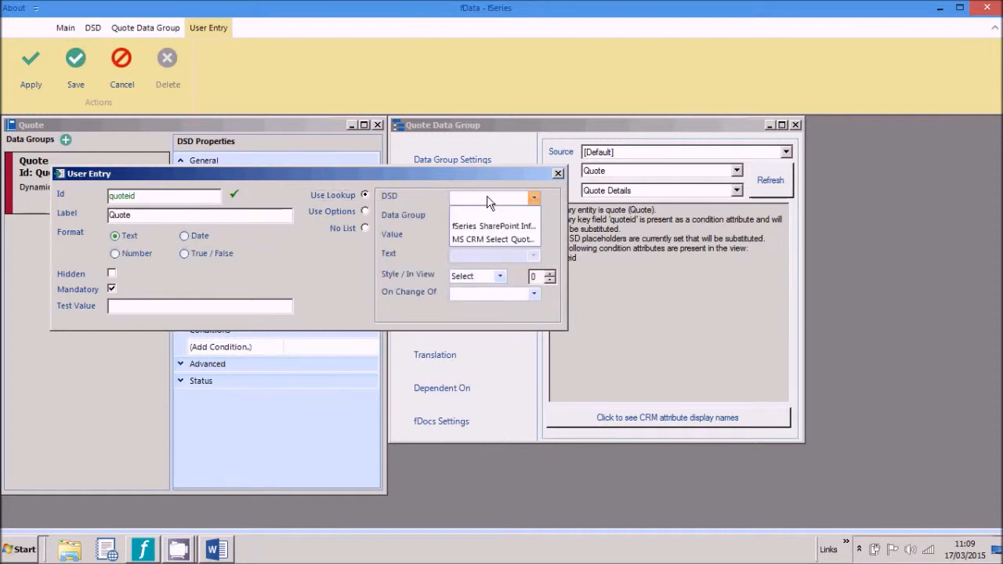
{"action": "left_click", "coordinate": [488, 239]}
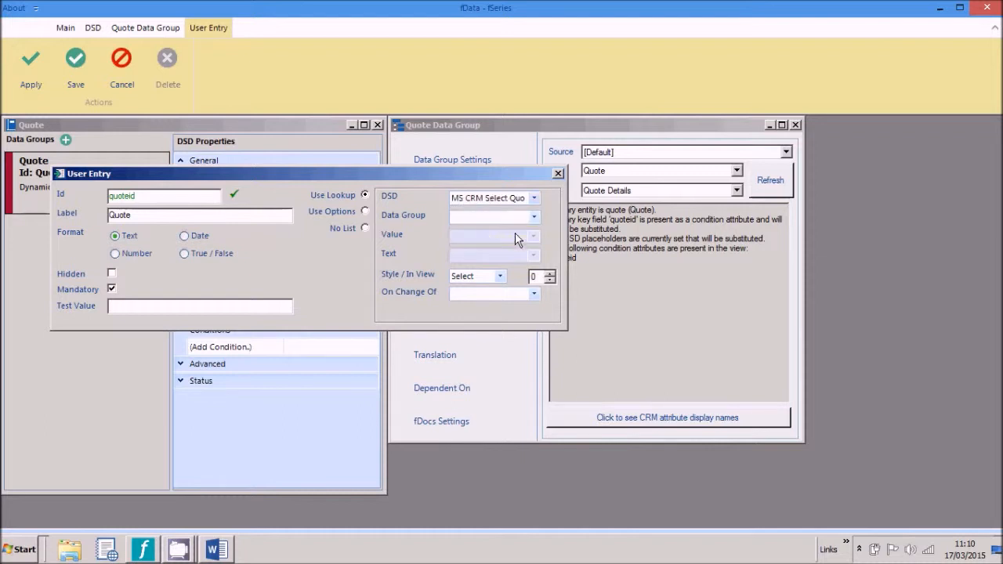
{"action": "left_click", "coordinate": [534, 226]}
{"action": "left_click", "coordinate": [501, 240]}
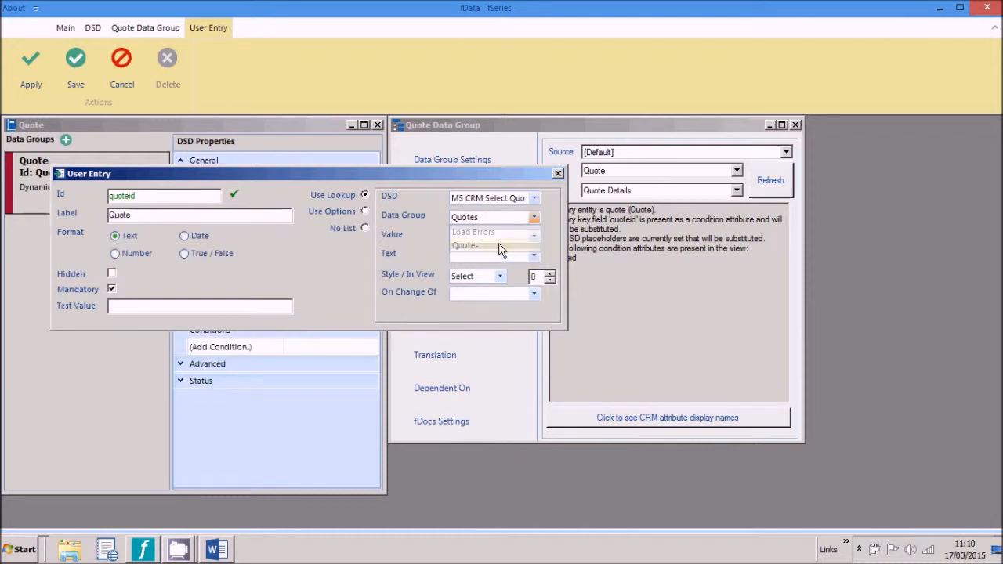
{"action": "left_click", "coordinate": [534, 238]}
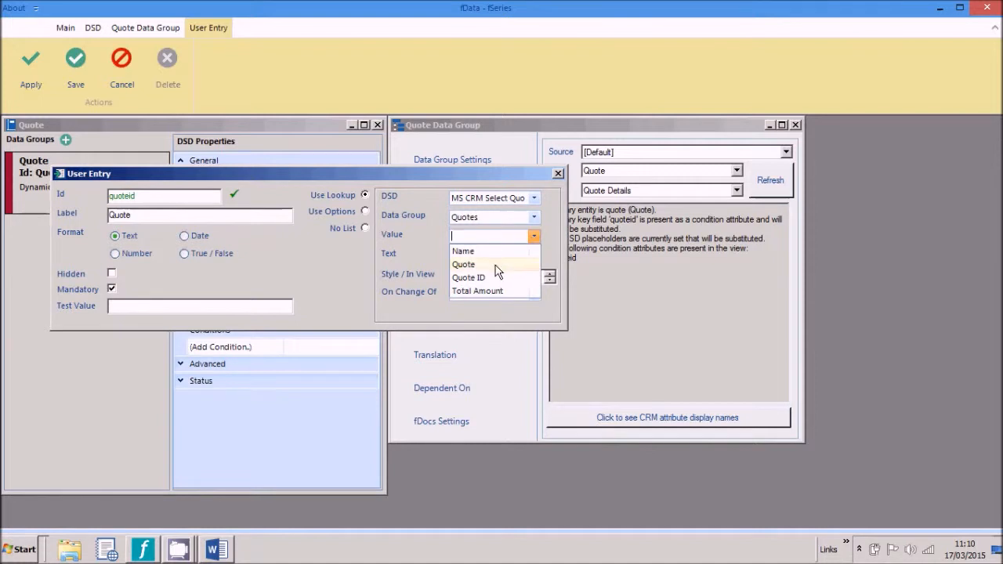
{"action": "left_click", "coordinate": [498, 266]}
{"action": "left_click", "coordinate": [534, 256]}
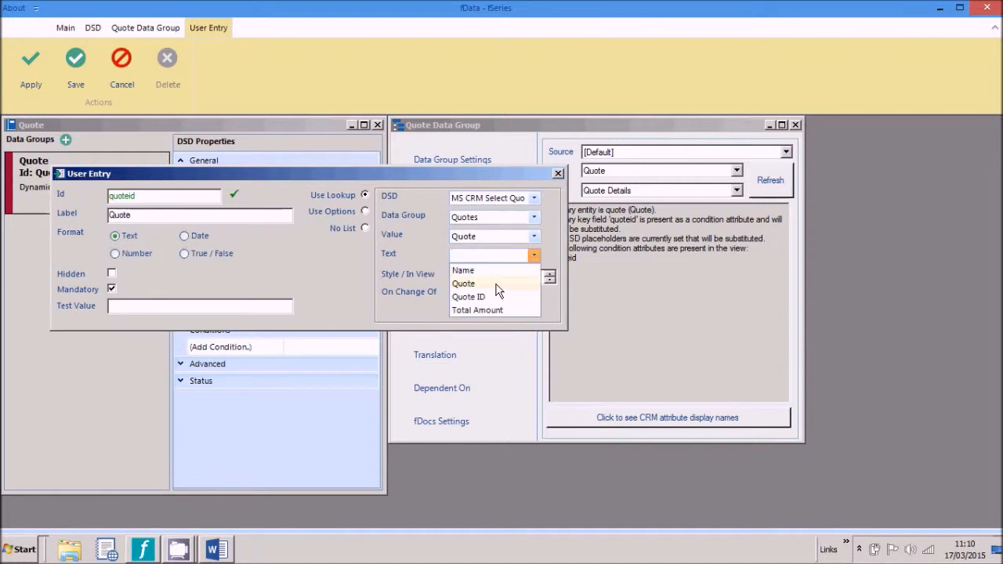
{"action": "left_click", "coordinate": [474, 272]}
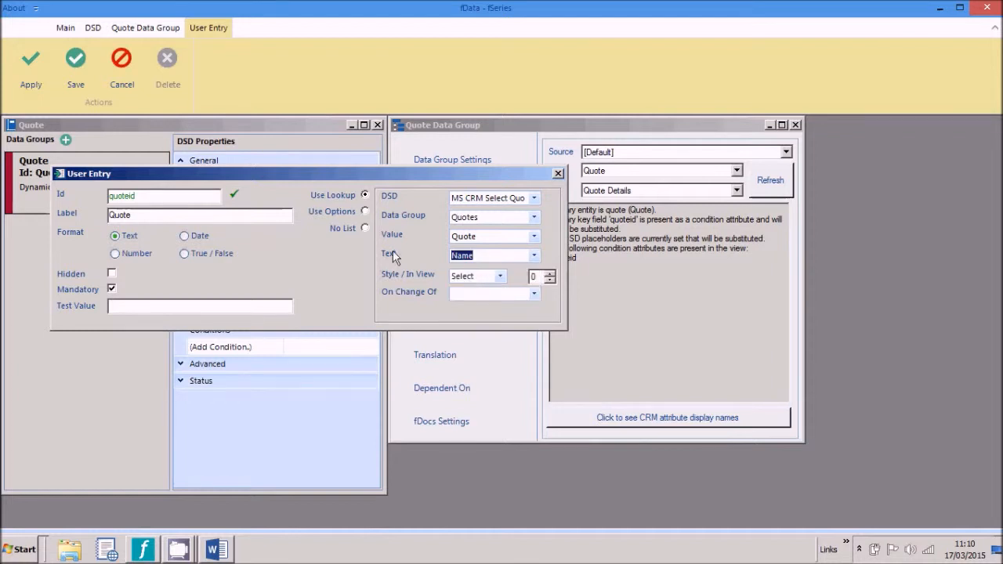
{"action": "left_click", "coordinate": [67, 66]}
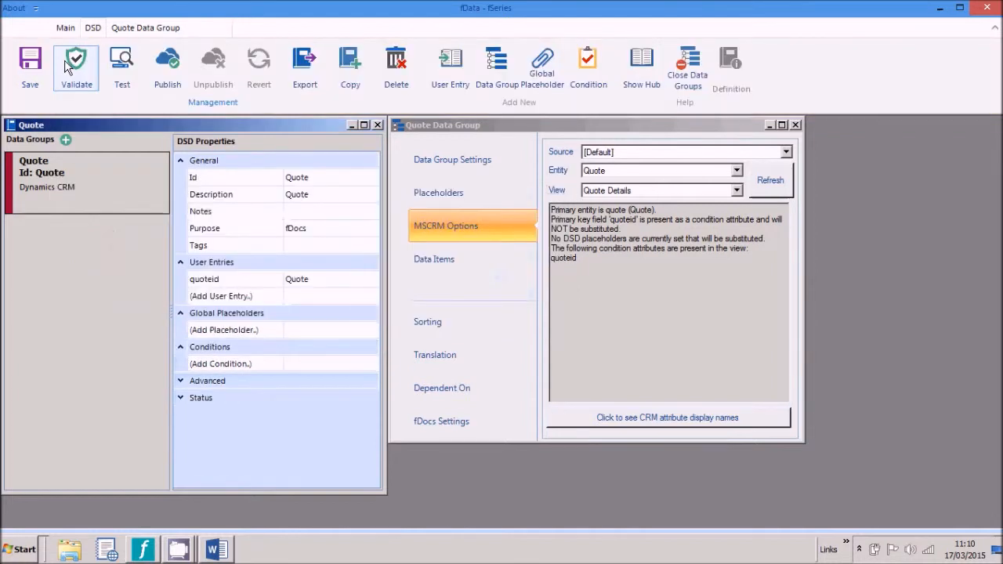
Step: Create the Dynamics CRM data group QuoteProduct on the Quote Product entity's 'Quote Products - fData' view
{"action": "left_click", "coordinate": [67, 140]}
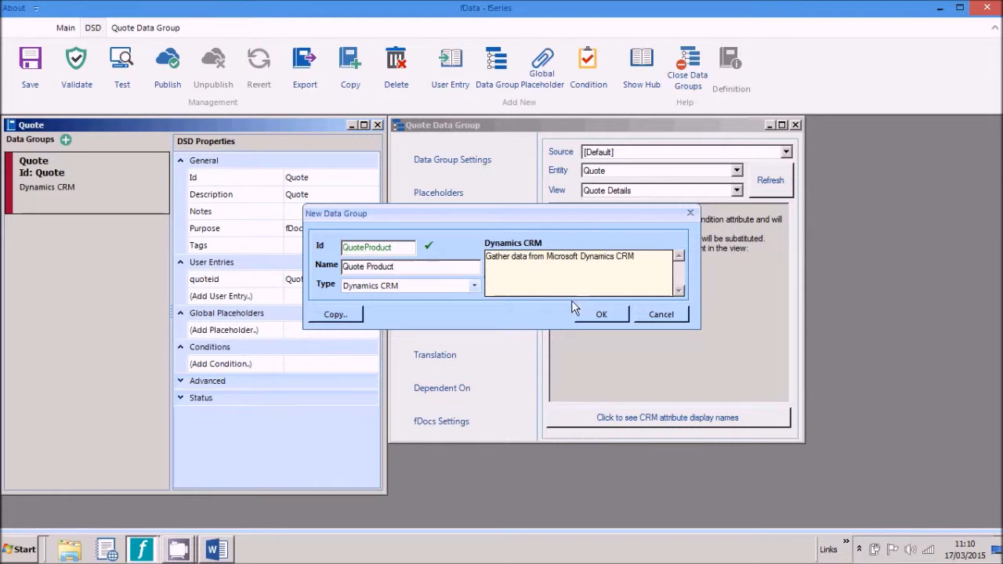
{"action": "left_click", "coordinate": [600, 314]}
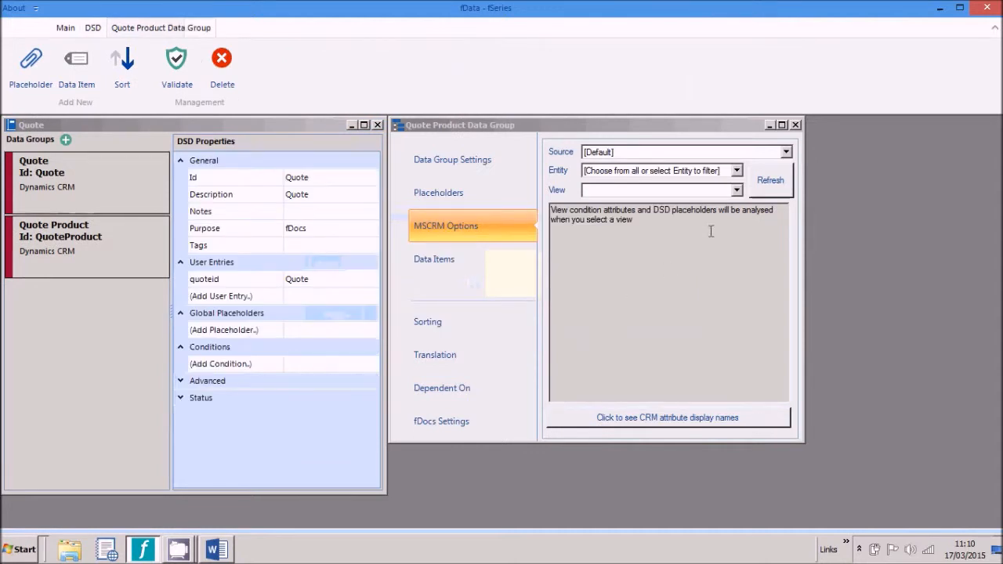
{"action": "left_click", "coordinate": [737, 171]}
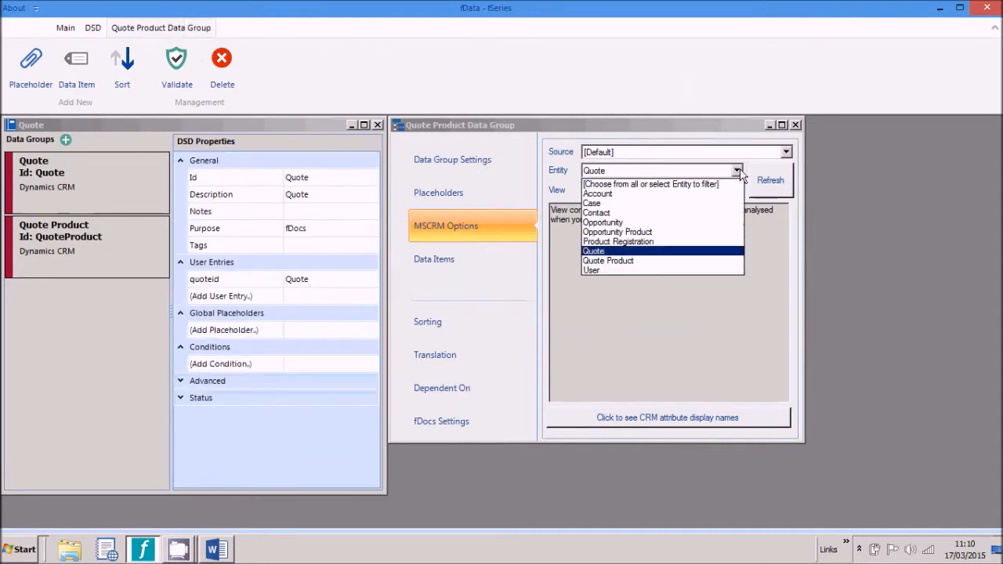
{"action": "left_click", "coordinate": [675, 259]}
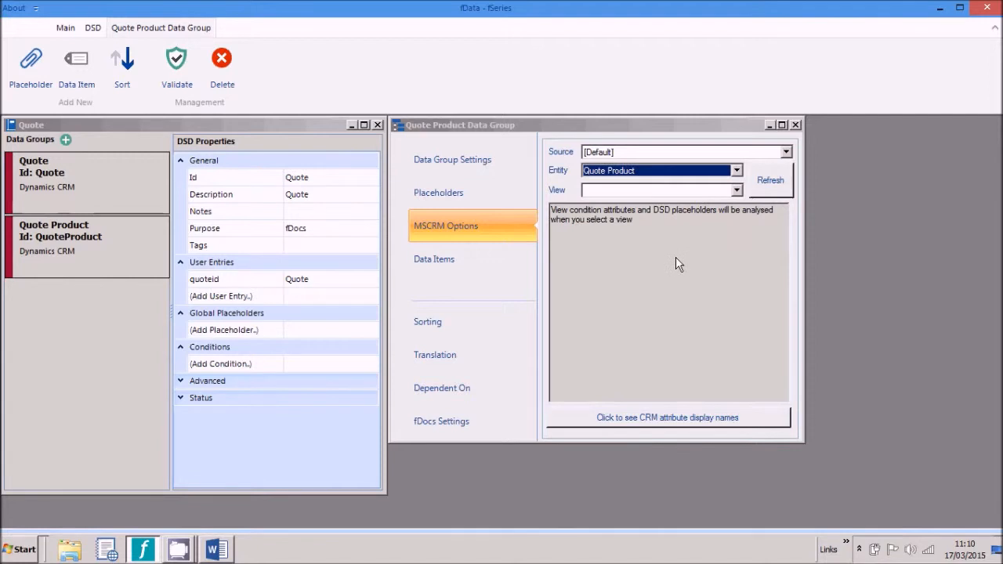
{"action": "left_click", "coordinate": [737, 190]}
{"action": "left_click", "coordinate": [715, 215]}
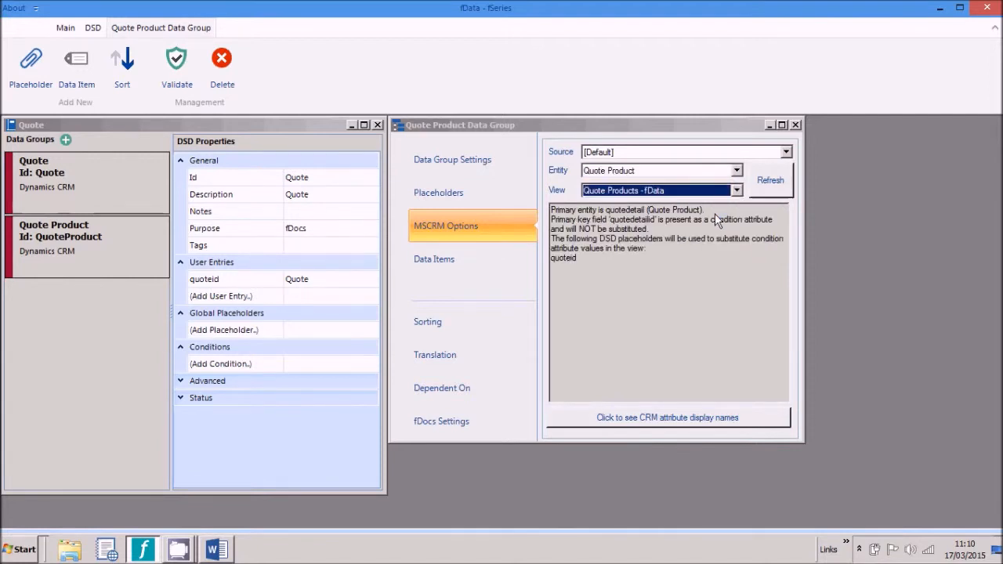
{"action": "double_click", "coordinate": [568, 263]}
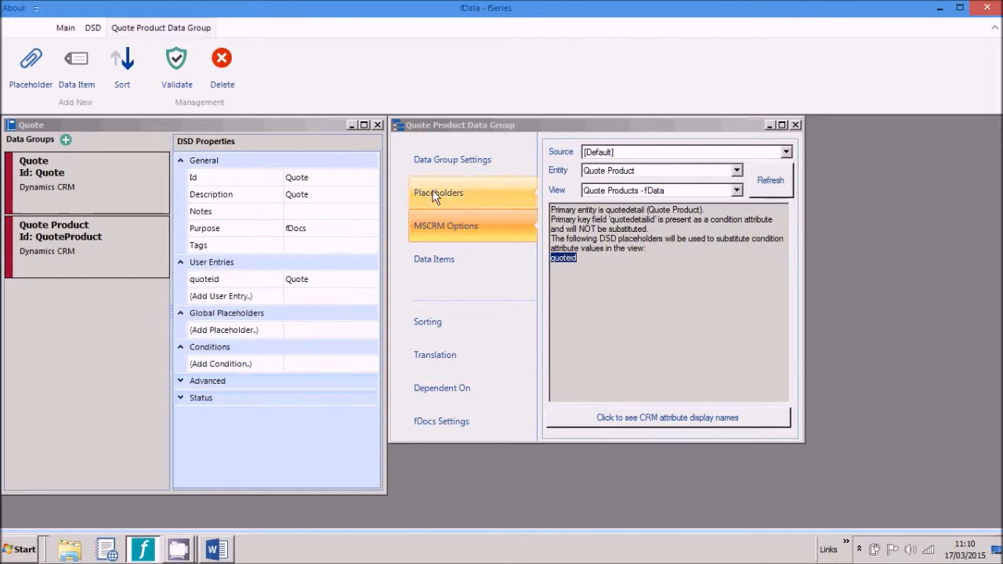
Step: Save the DSD and preview it in the browser with the 'Full Service - Wiggo Initial Stock' quote
{"action": "left_click", "coordinate": [92, 28]}
{"action": "left_click", "coordinate": [123, 63]}
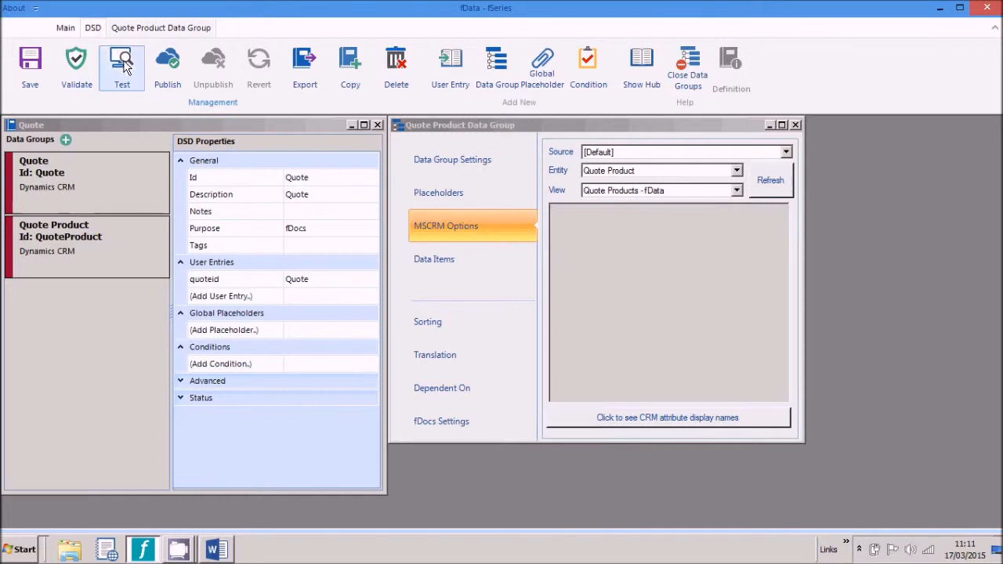
{"action": "left_click", "coordinate": [41, 71]}
{"action": "left_click", "coordinate": [309, 233]}
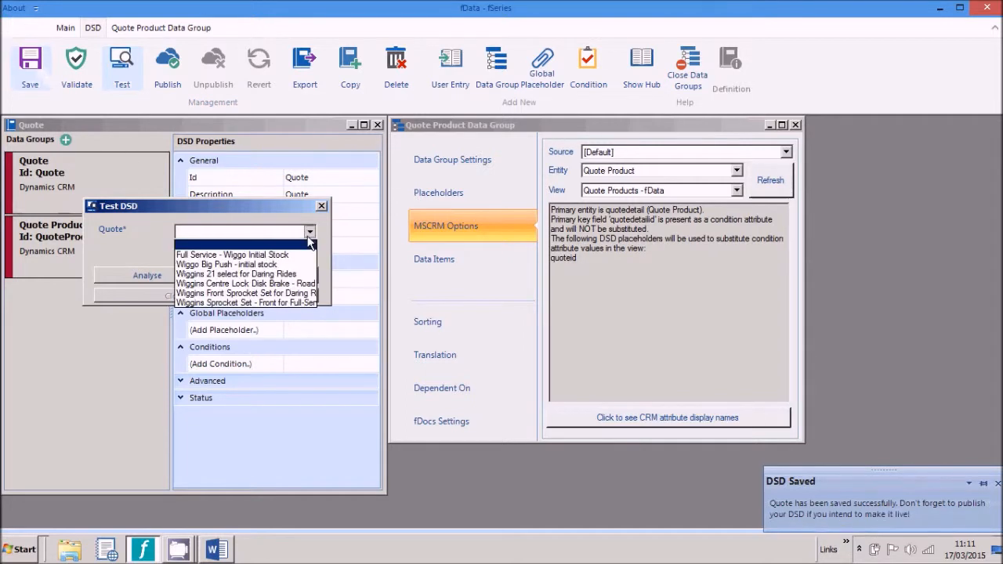
{"action": "left_click", "coordinate": [279, 255]}
{"action": "left_click", "coordinate": [271, 275]}
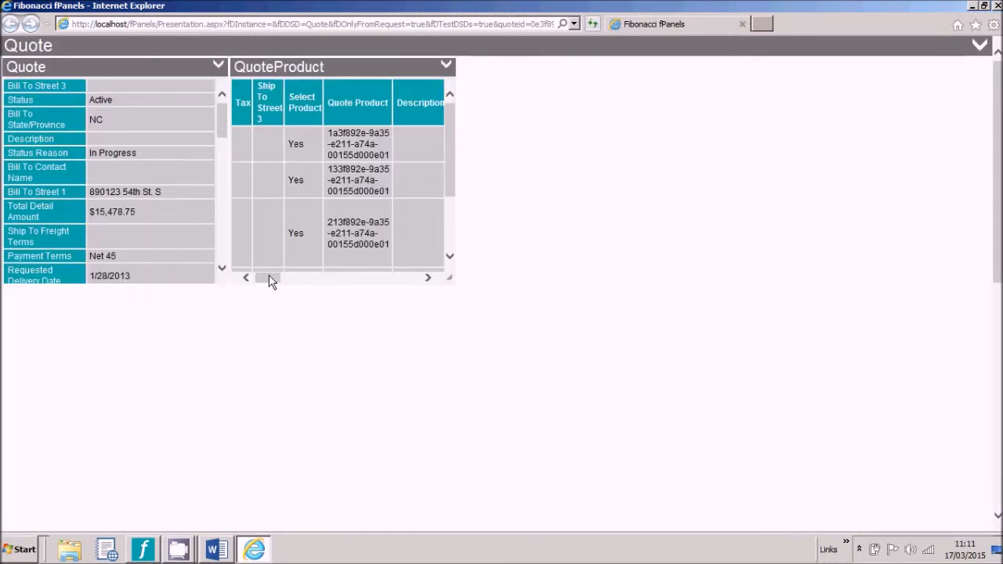
Step: Enlarge the Quote and QuoteProduct panels to inspect the five line items, then close the preview
{"action": "left_click_drag", "start_coordinate": [224, 285], "coordinate": [233, 413]}
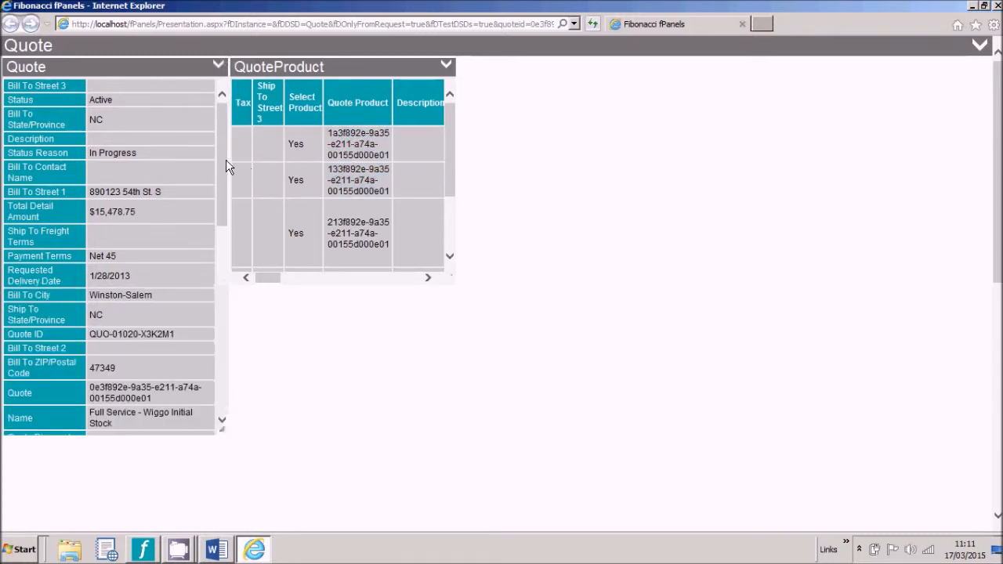
{"action": "mouse_move", "coordinate": [224, 167]}
{"action": "left_mouse_down"}
{"action": "mouse_move", "coordinate": [221, 263]}
{"action": "mouse_move", "coordinate": [223, 179]}
{"action": "left_mouse_up"}
{"action": "left_click_drag", "start_coordinate": [604, 321], "coordinate": [883, 401]}
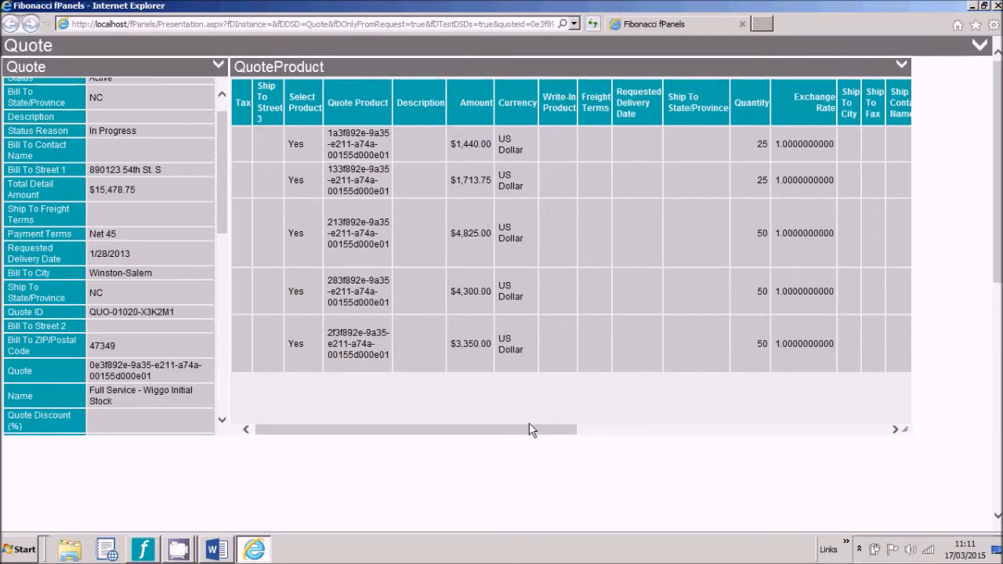
{"action": "left_click_drag", "start_coordinate": [526, 430], "coordinate": [458, 424]}
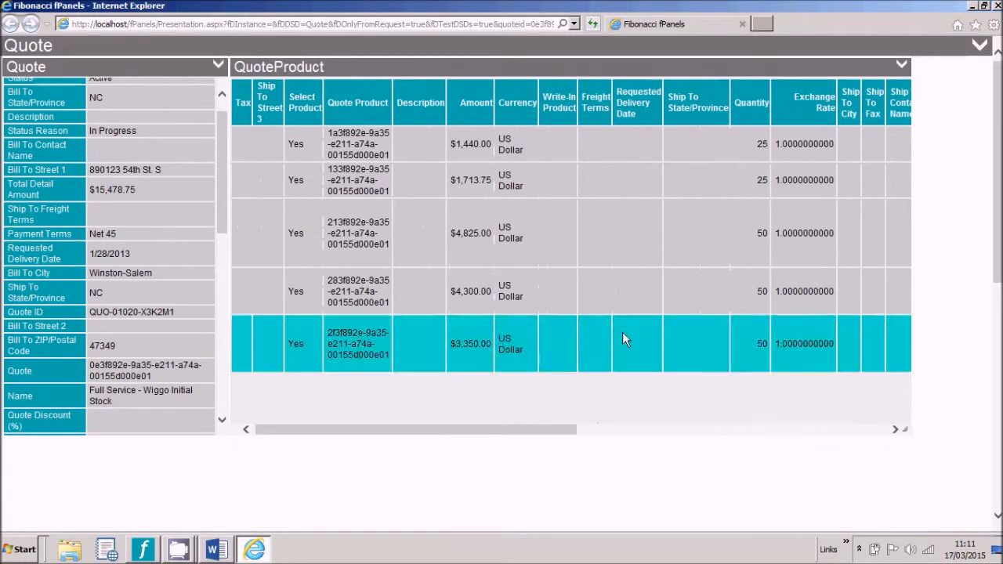
{"action": "left_click", "coordinate": [997, 5]}
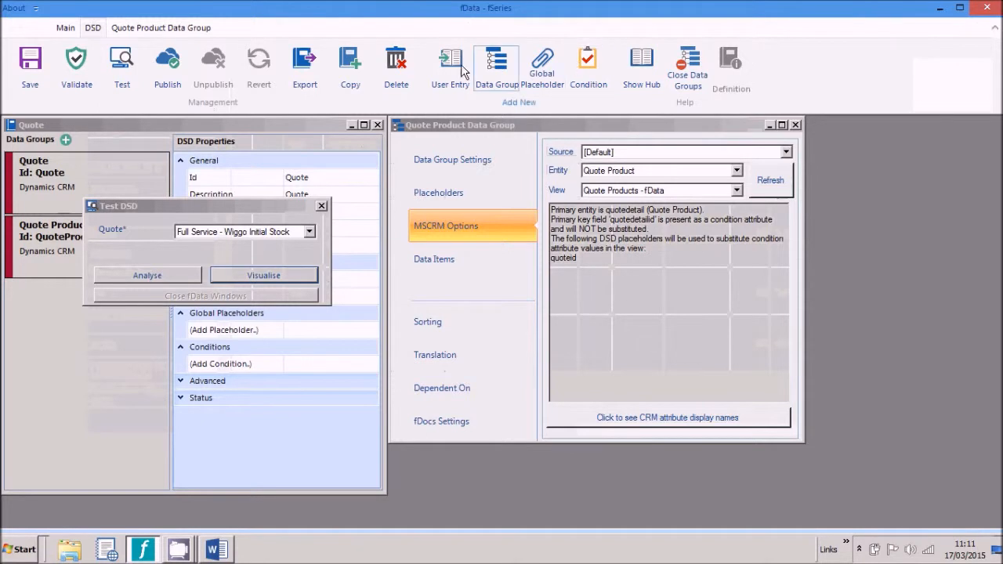
Step: Close the test dialog and publish the Quote DSD, confirming the overwrite
{"action": "left_click", "coordinate": [321, 206]}
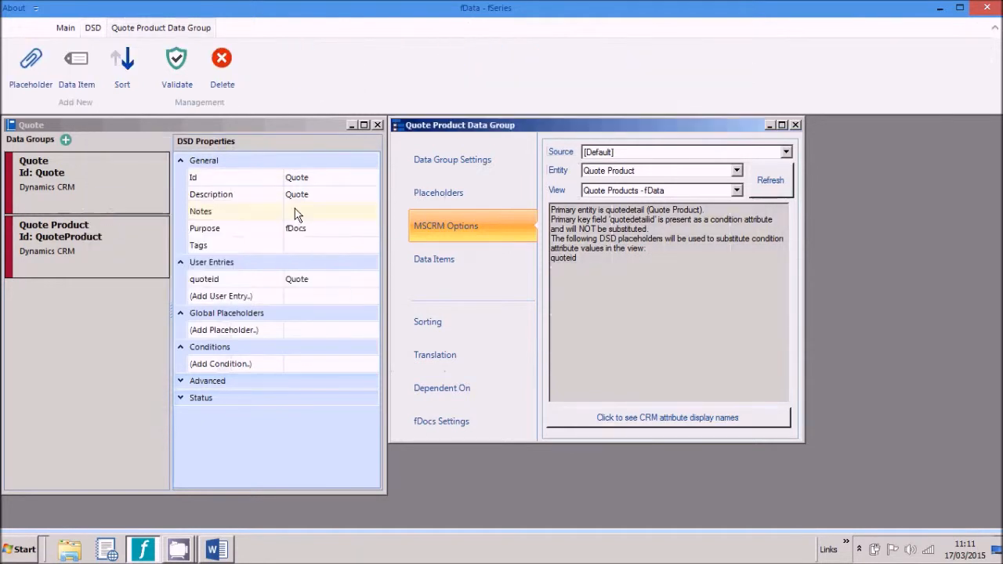
{"action": "left_click", "coordinate": [125, 200]}
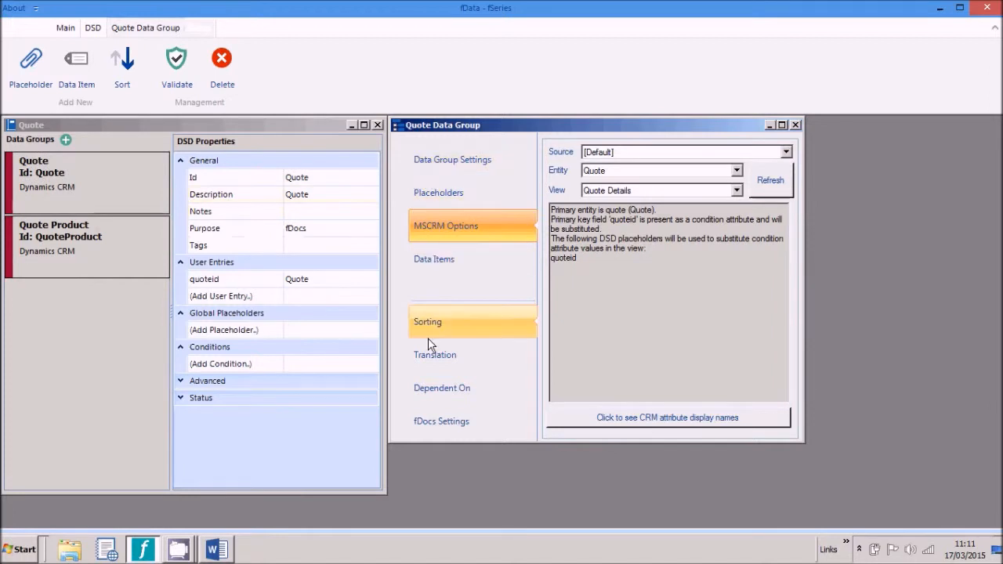
{"action": "left_click", "coordinate": [438, 420]}
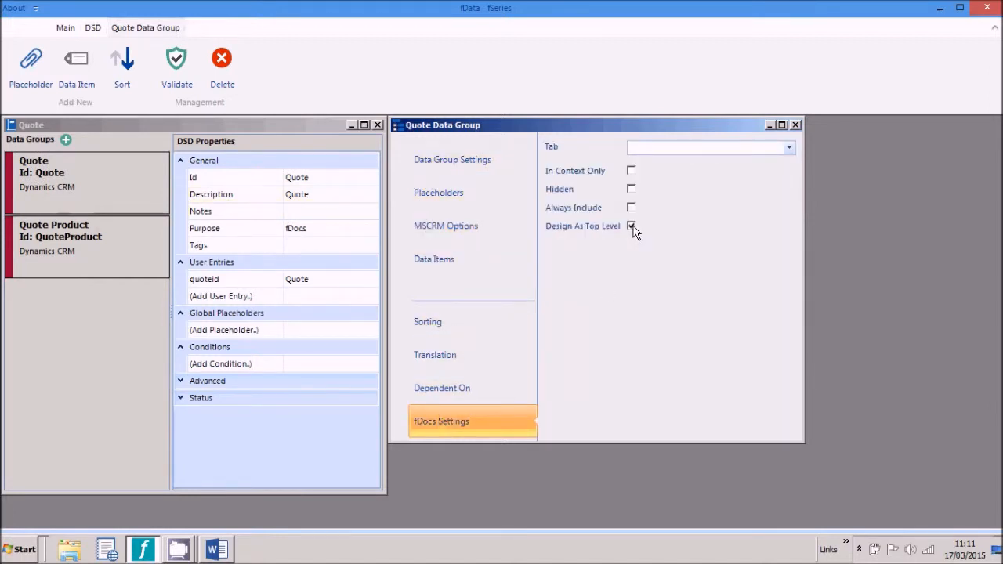
{"action": "left_click", "coordinate": [93, 28]}
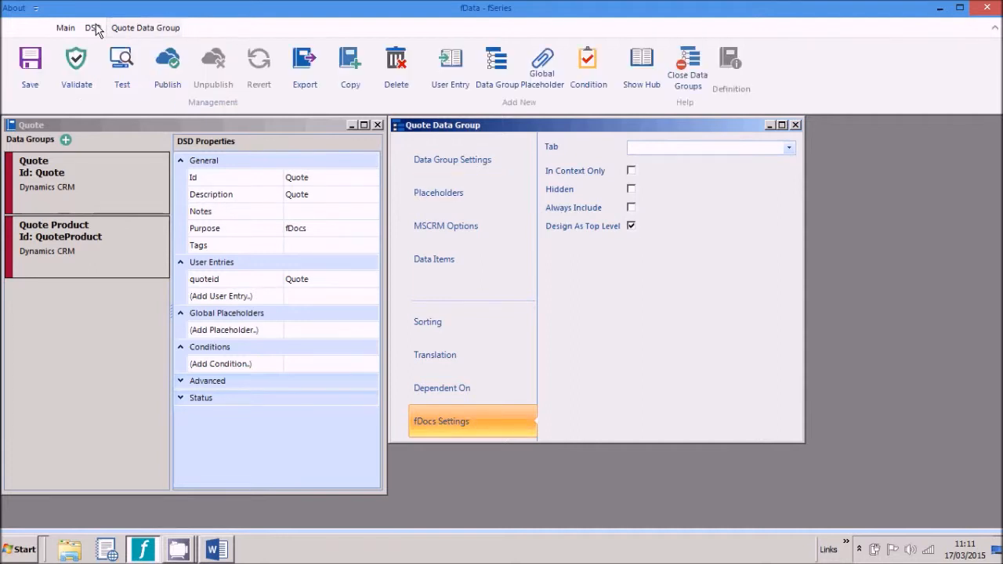
{"action": "left_click", "coordinate": [166, 66]}
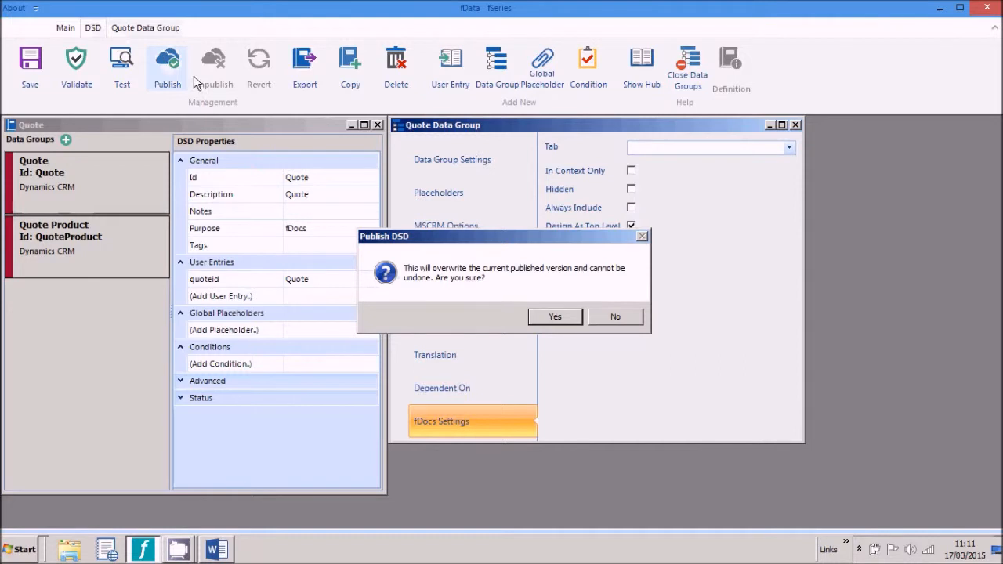
{"action": "left_click", "coordinate": [555, 318]}
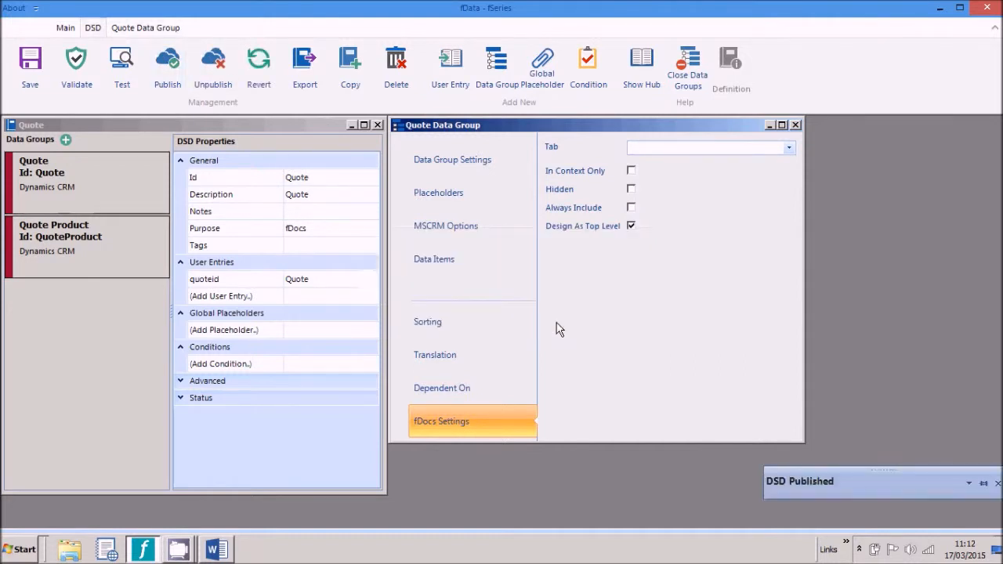
Step: Switch to the Basic Quote Layout template in Word and look it over
{"action": "left_click", "coordinate": [216, 550]}
{"action": "scroll", "coordinate": [536, 323], "scroll_direction": "down", "scroll_amount": 3}
{"action": "scroll", "coordinate": [533, 325], "scroll_direction": "up", "scroll_amount": 5}
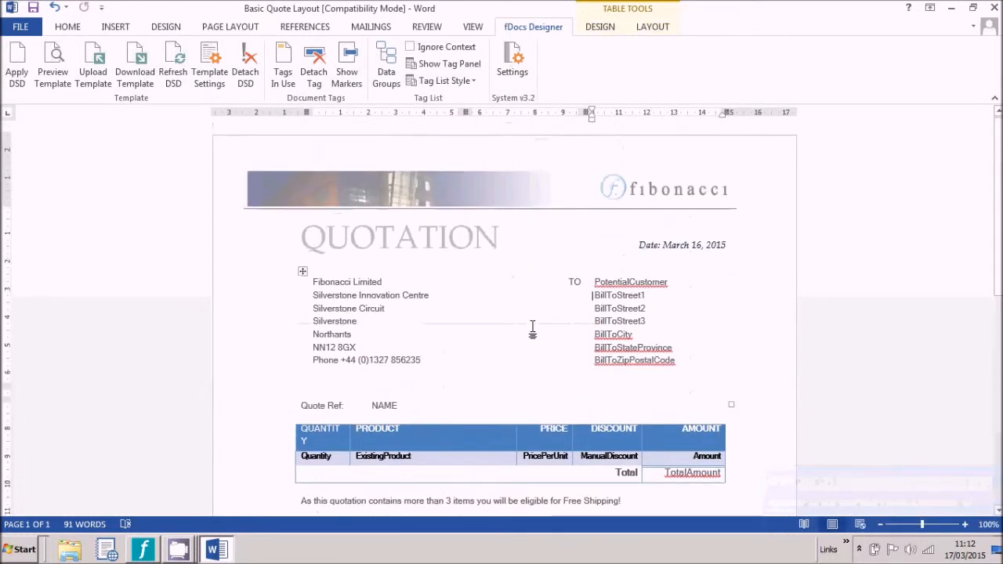
Step: Apply the Quote DSD to the template, filtering the DSD list by 'quo'
{"action": "left_click", "coordinate": [18, 74]}
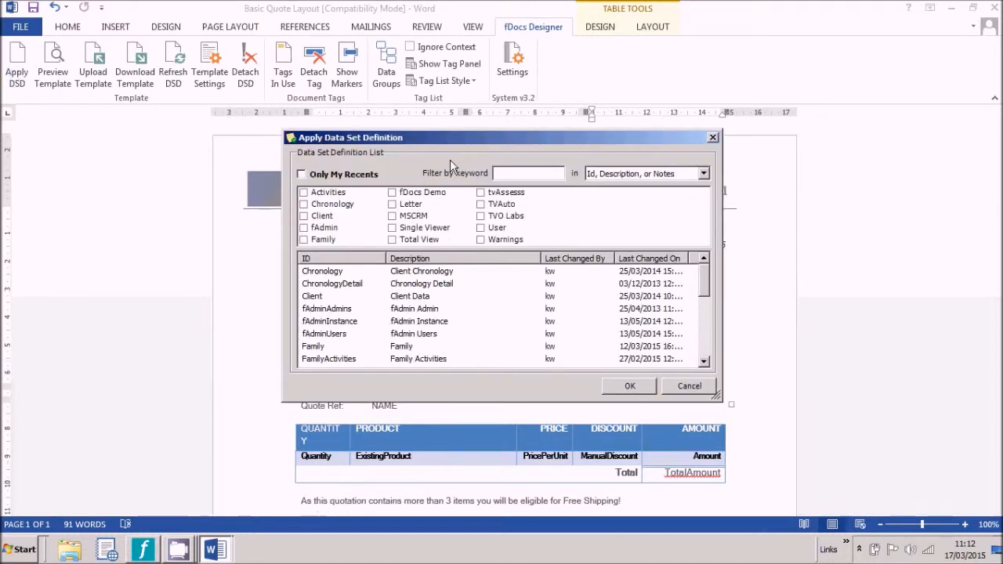
{"action": "type", "text": "quo"}
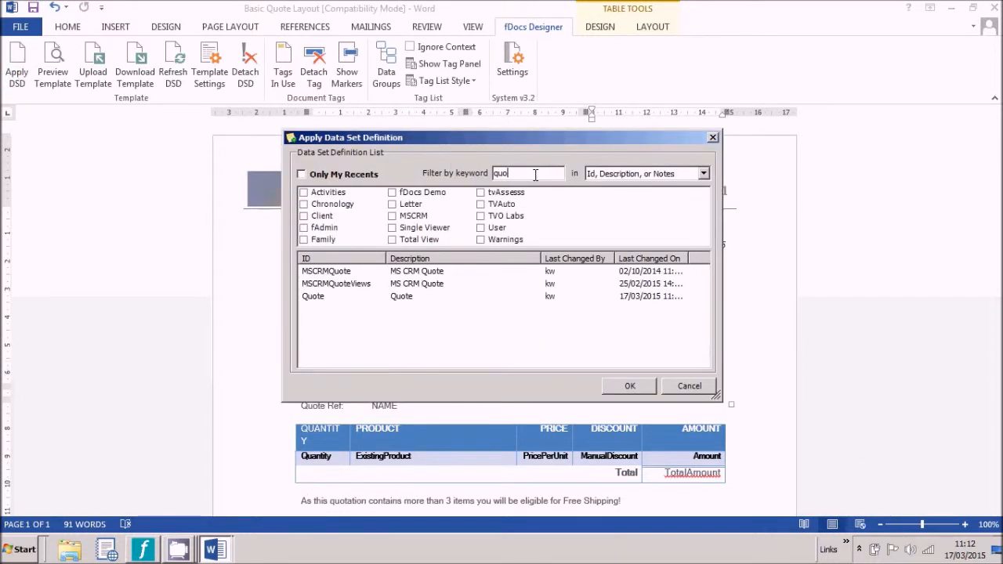
{"action": "left_click", "coordinate": [312, 300]}
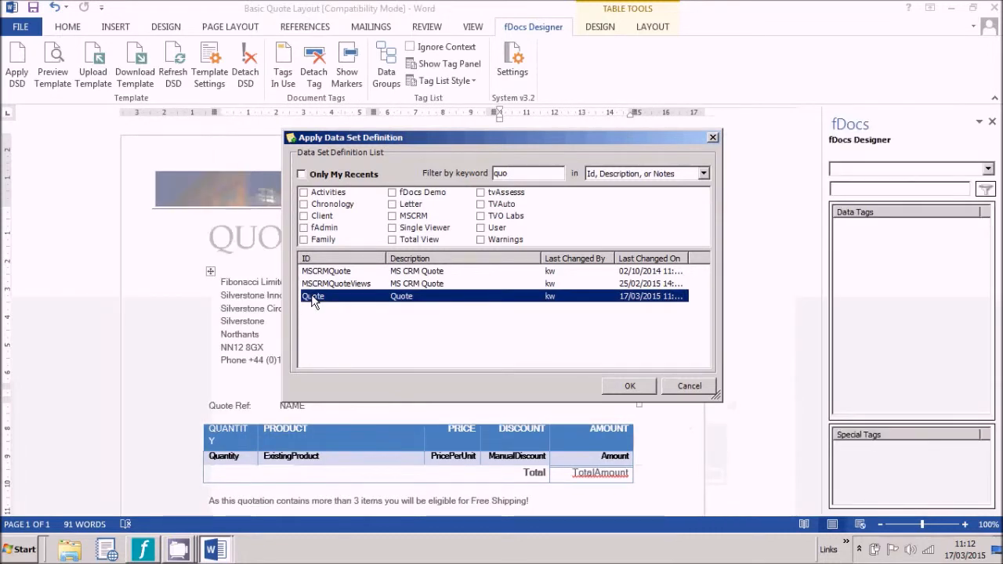
{"action": "double_click", "coordinate": [312, 296]}
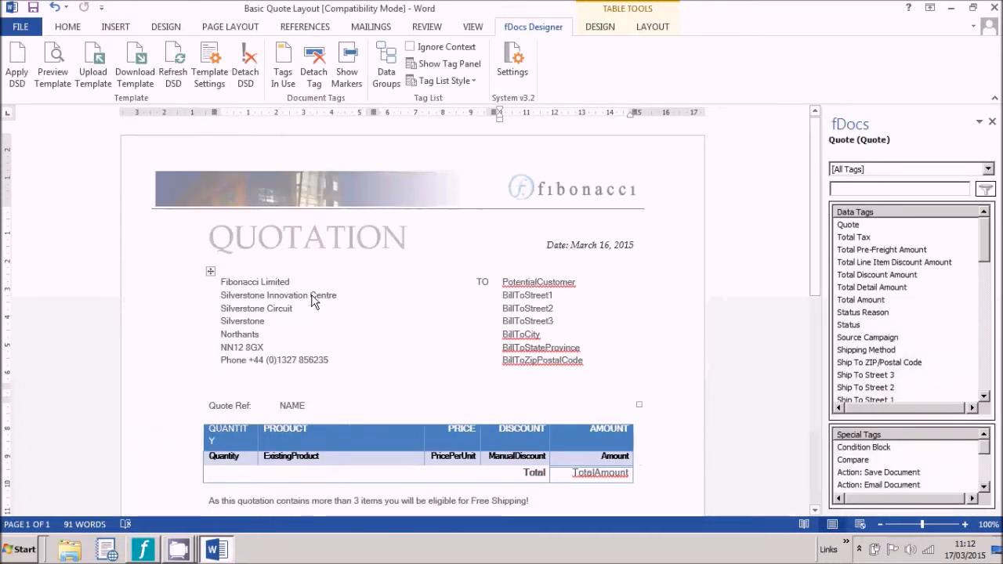
Step: Re-sort the data tags and tag the PotentialCustomer placeholder with Potential Customer
{"action": "left_click_drag", "start_coordinate": [985, 236], "coordinate": [985, 365]}
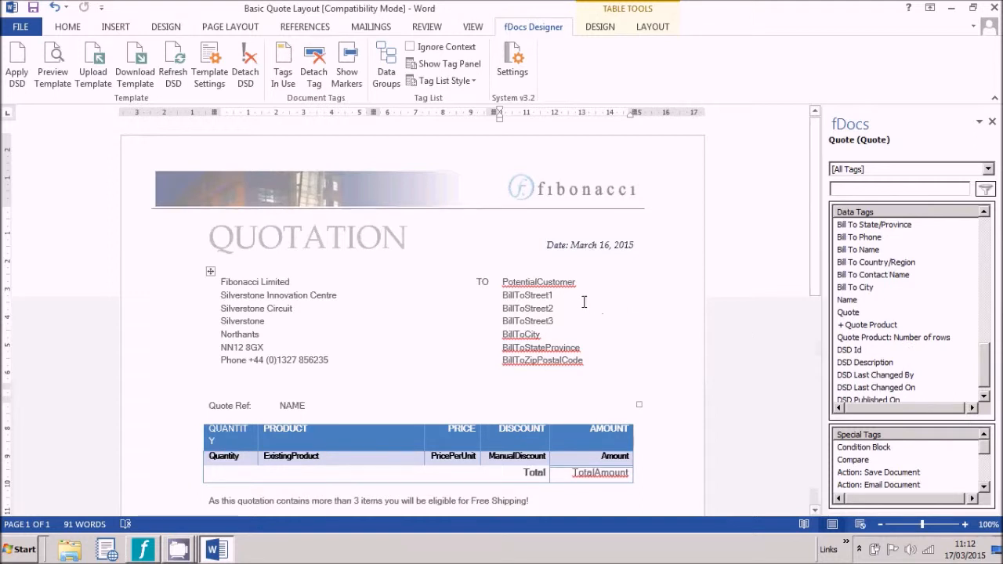
{"action": "left_click", "coordinate": [871, 214]}
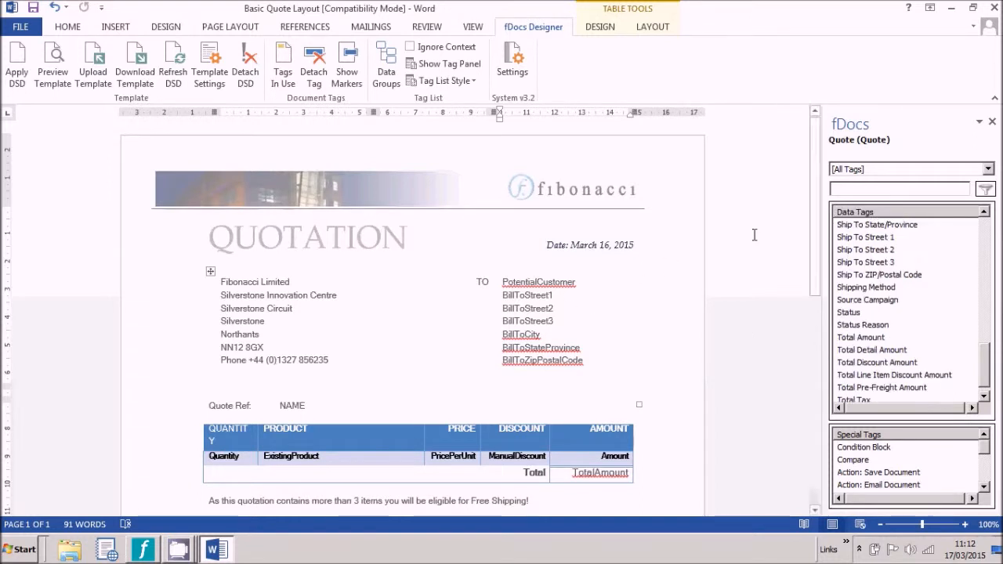
{"action": "left_click_drag", "start_coordinate": [988, 365], "coordinate": [988, 235]}
{"action": "double_click", "coordinate": [539, 283]}
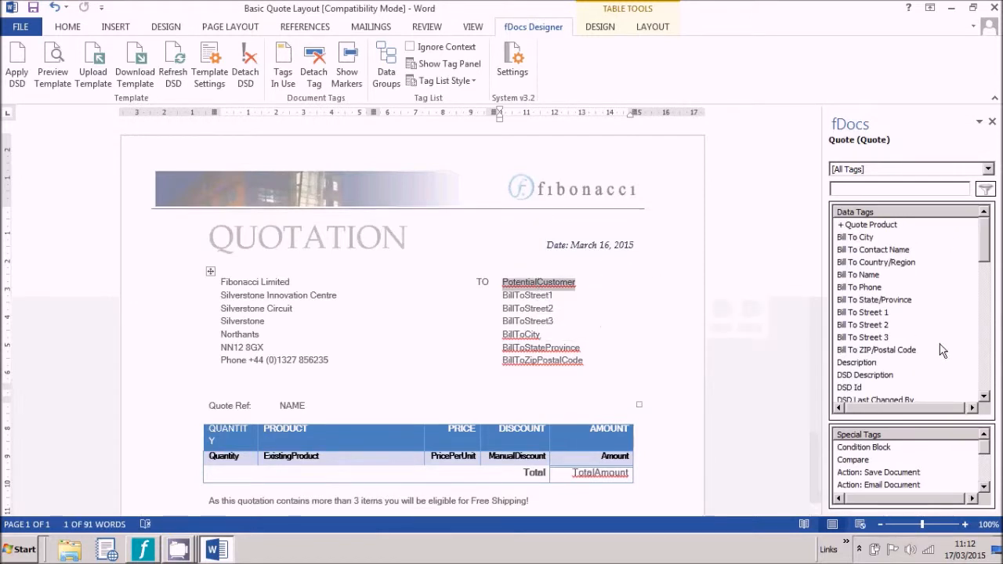
{"action": "left_click", "coordinate": [985, 363]}
{"action": "left_click", "coordinate": [878, 342]}
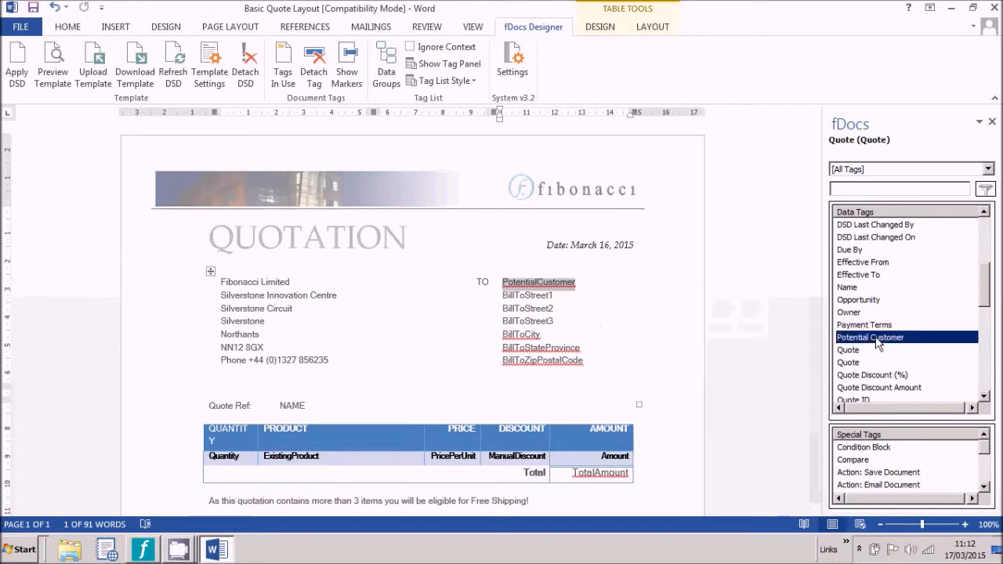
{"action": "double_click", "coordinate": [878, 342]}
Step: Tag the BillToStreet1, BillToStreet2, BillToStreet3 and BillToCity placeholders with their matching Bill To data tags
{"action": "double_click", "coordinate": [535, 298]}
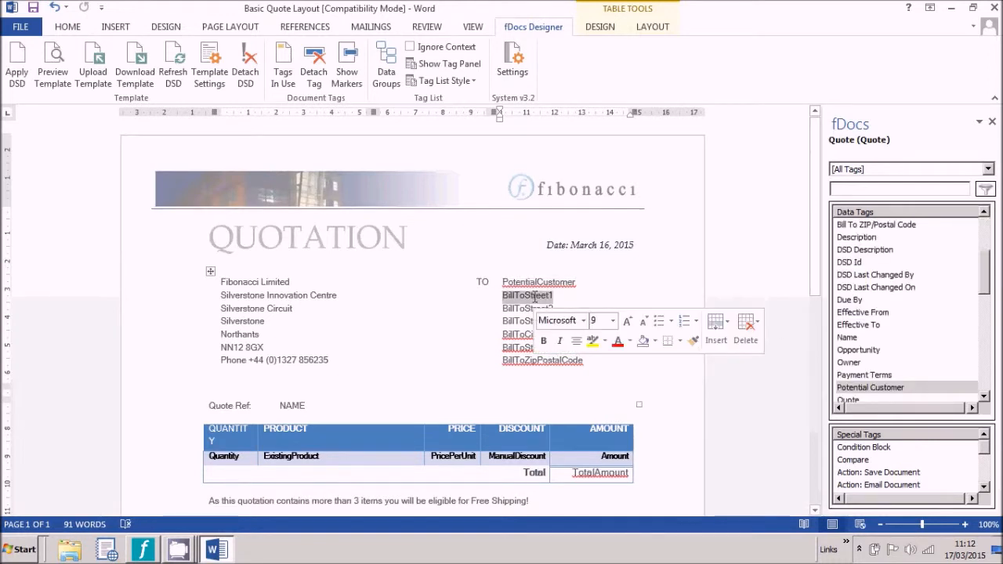
{"action": "left_click_drag", "start_coordinate": [985, 284], "coordinate": [985, 253]}
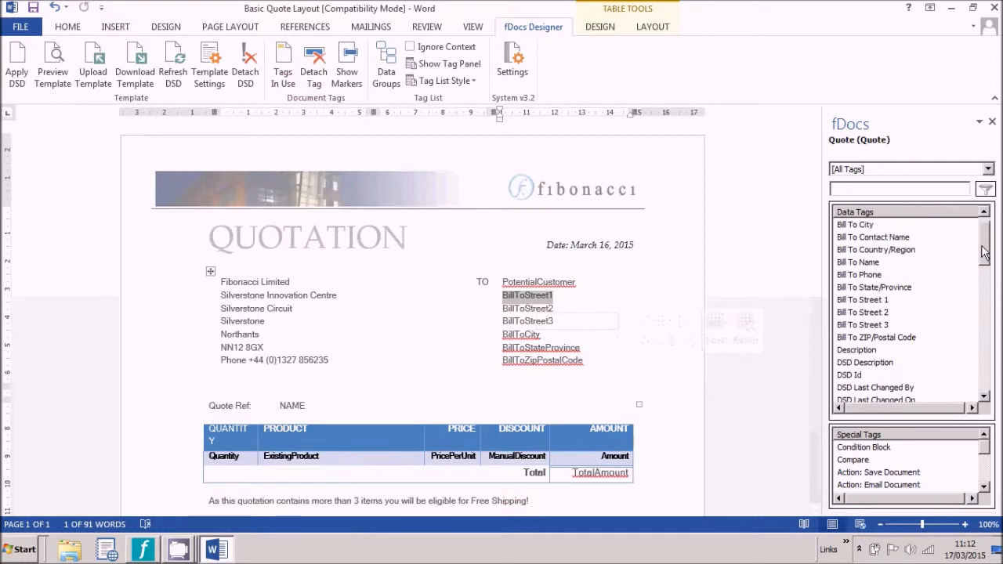
{"action": "double_click", "coordinate": [866, 301]}
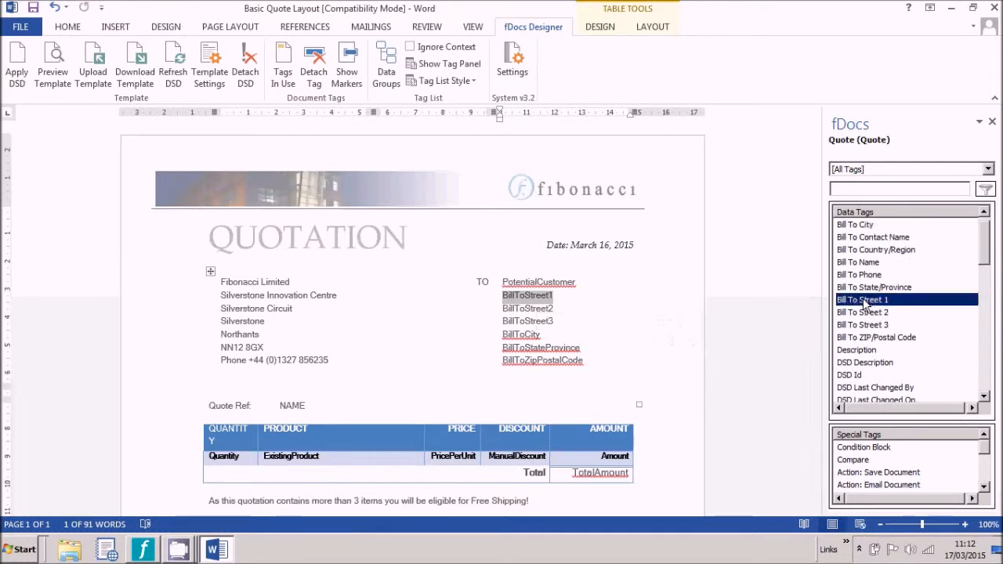
{"action": "double_click", "coordinate": [527, 309]}
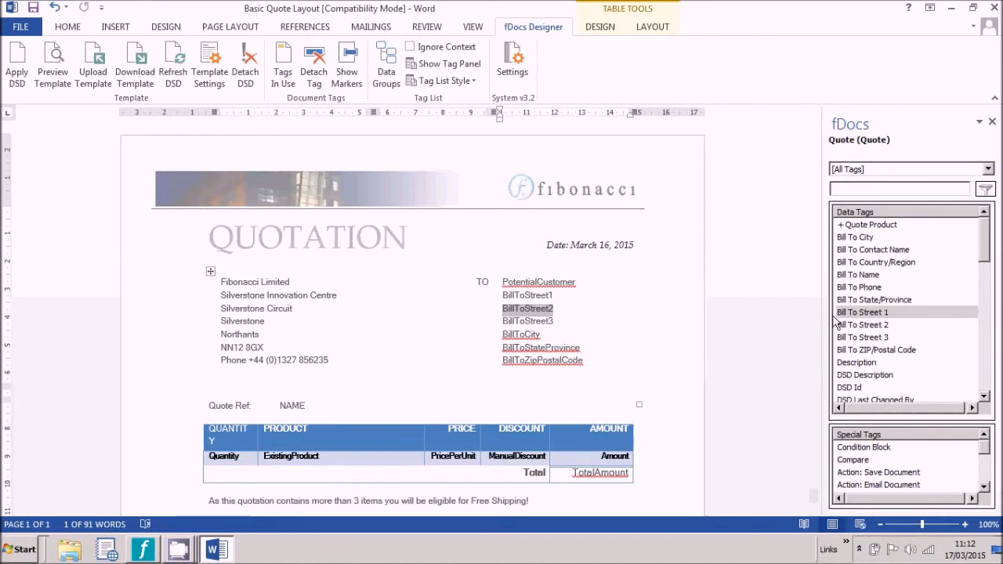
{"action": "double_click", "coordinate": [849, 326]}
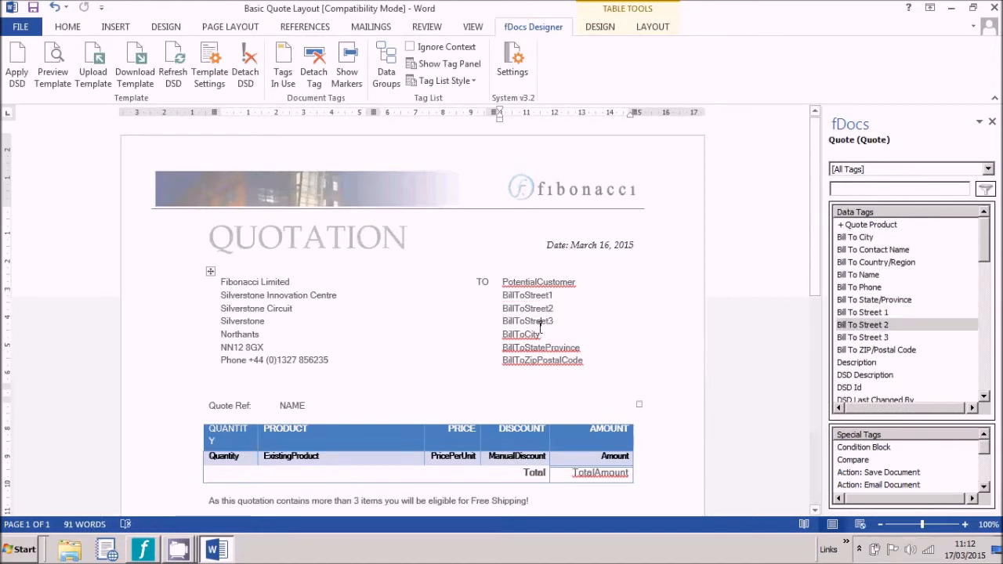
{"action": "double_click", "coordinate": [538, 324]}
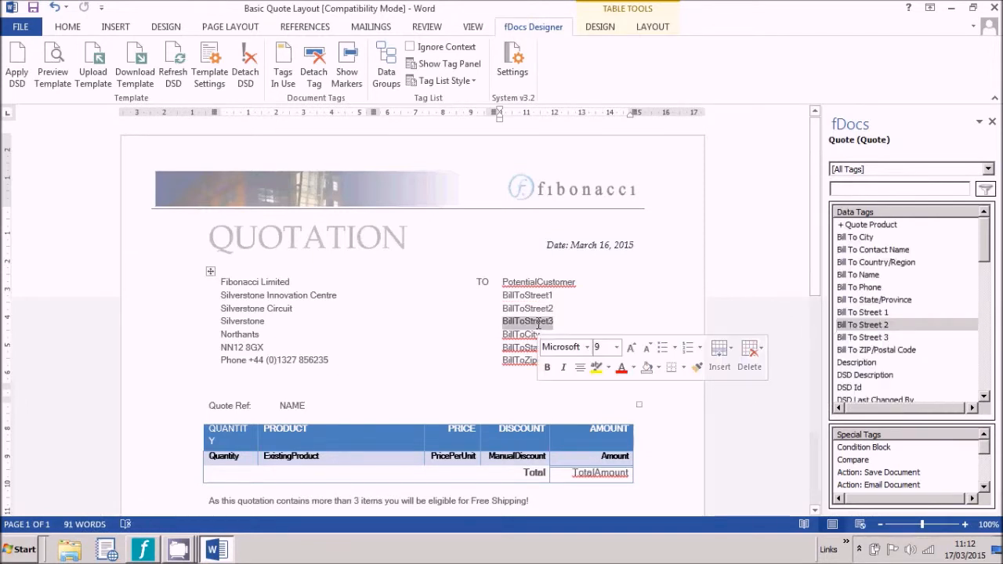
{"action": "left_click", "coordinate": [851, 339]}
{"action": "double_click", "coordinate": [851, 342]}
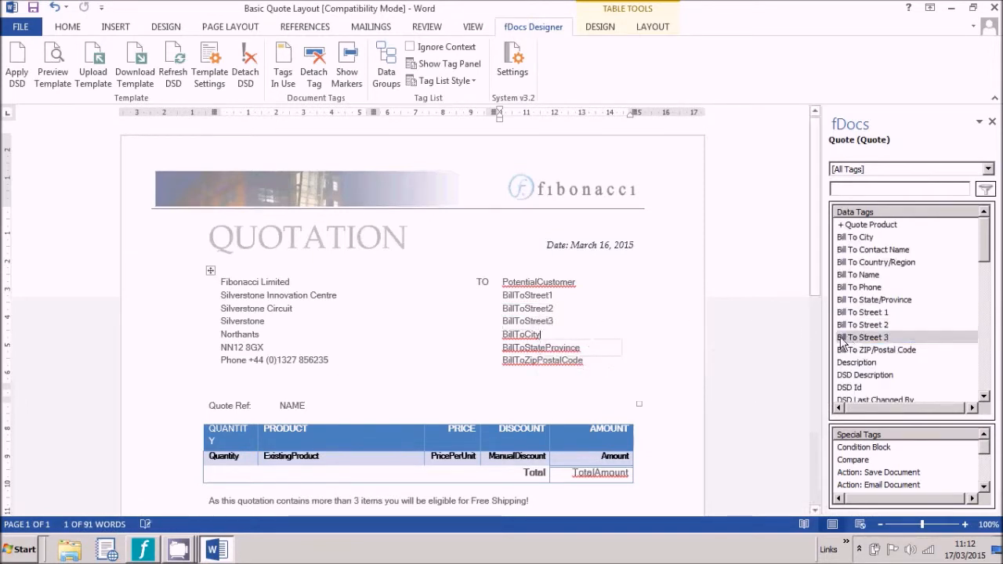
{"action": "double_click", "coordinate": [524, 334]}
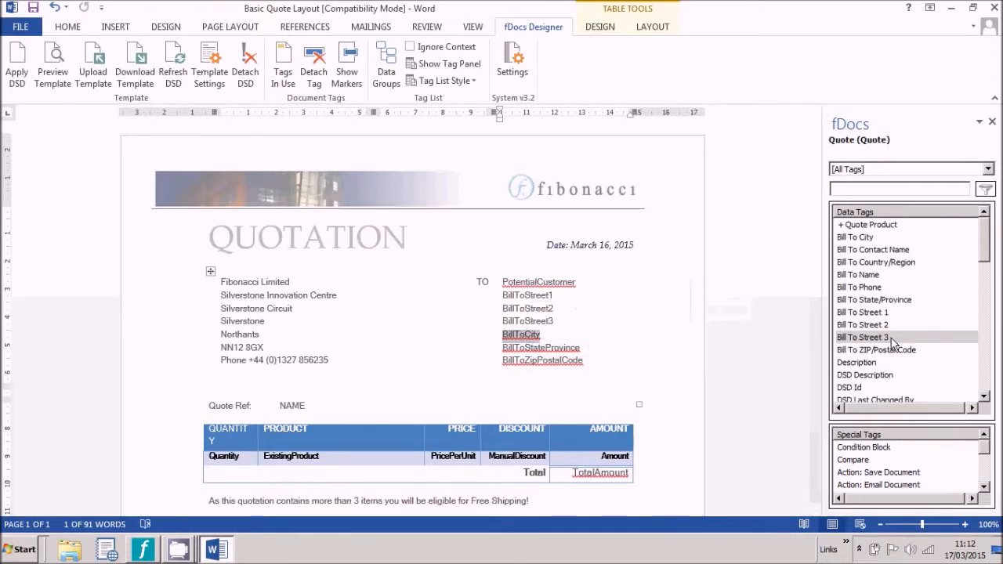
{"action": "double_click", "coordinate": [861, 240]}
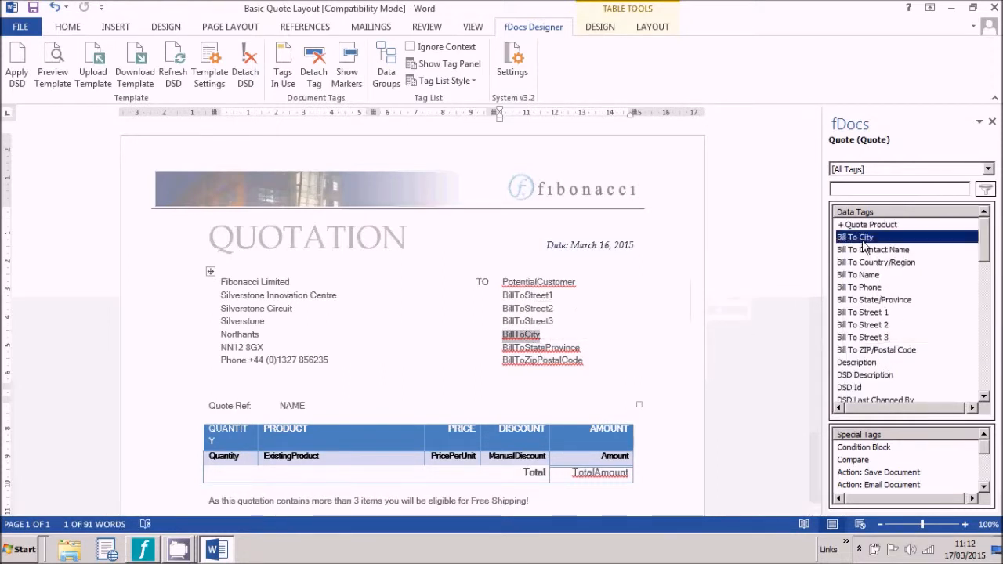
Step: Tag the state and ZIP placeholders with Bill To State/Province and ZIP/Postal Code, and Quote Ref NAME with Name
{"action": "double_click", "coordinate": [556, 347]}
{"action": "double_click", "coordinate": [874, 300]}
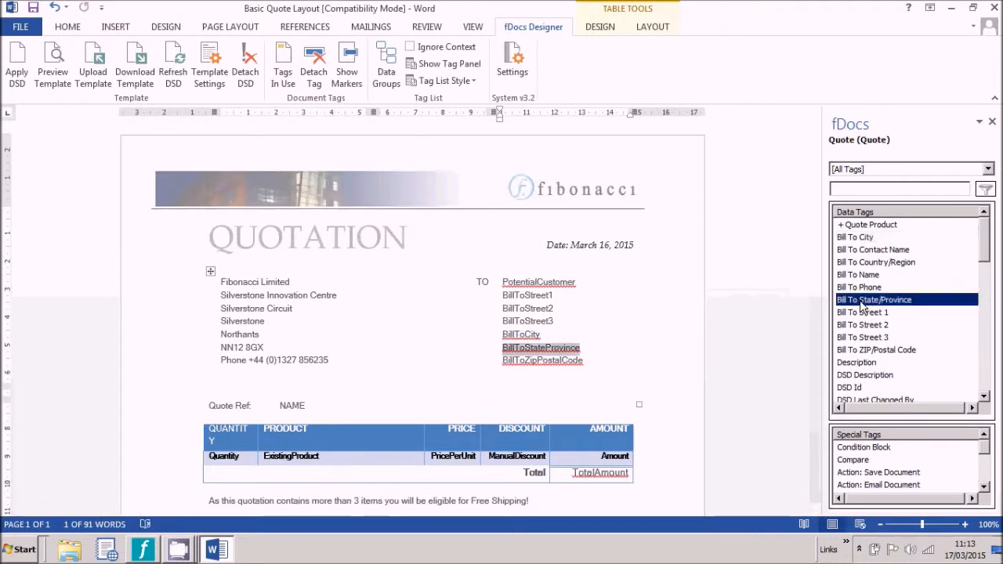
{"action": "double_click", "coordinate": [572, 360]}
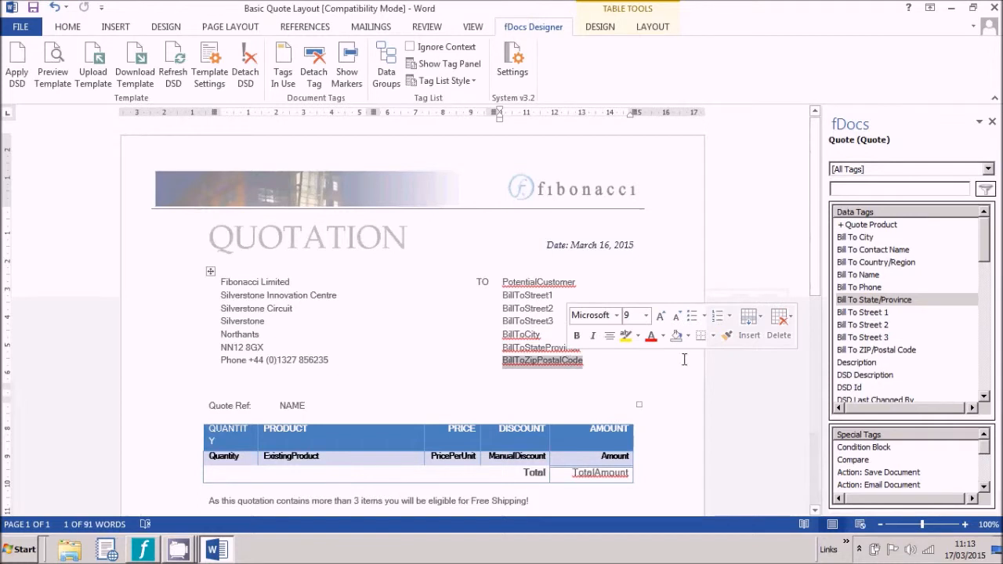
{"action": "left_click", "coordinate": [875, 351]}
{"action": "double_click", "coordinate": [874, 353]}
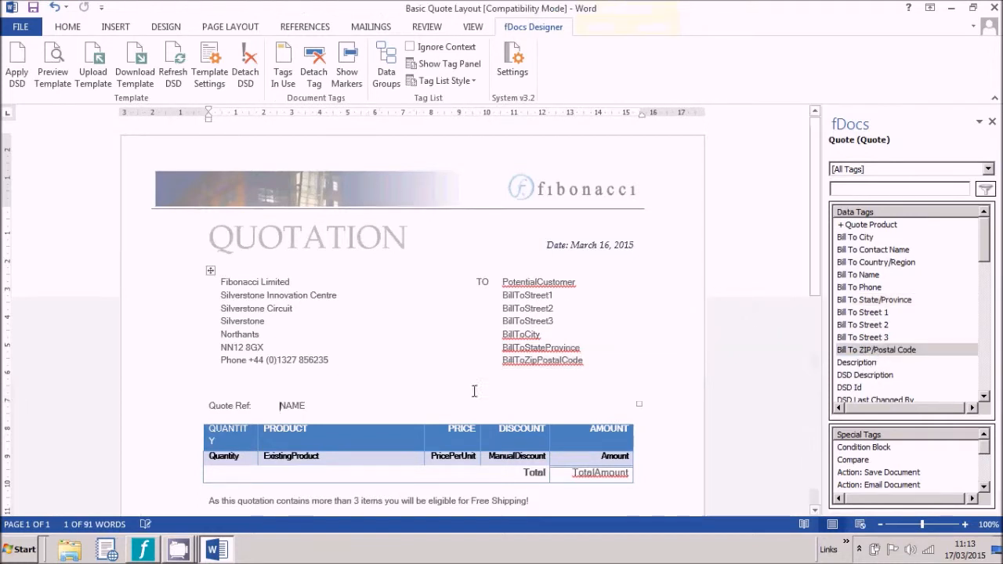
{"action": "double_click", "coordinate": [299, 402]}
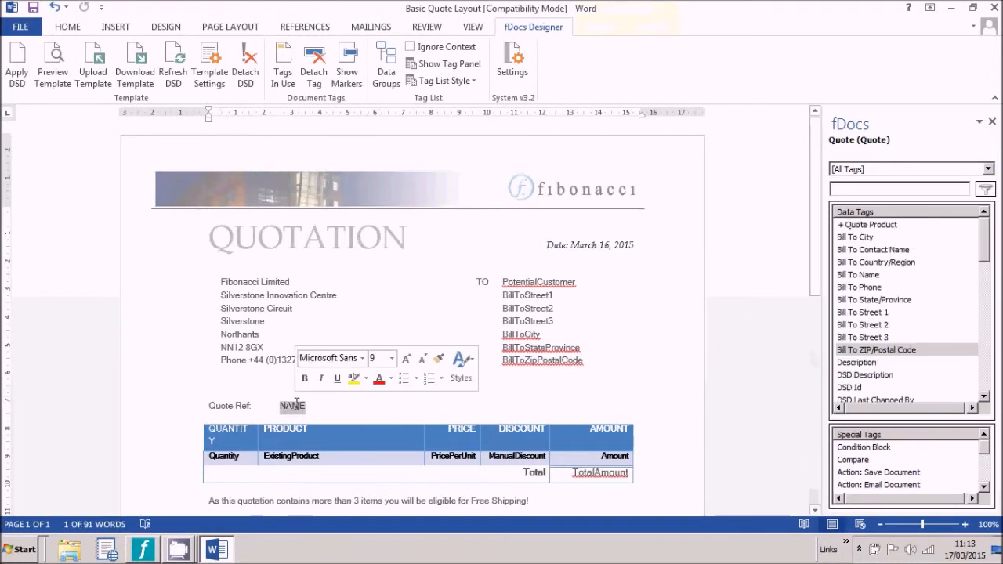
{"action": "left_click", "coordinate": [984, 354]}
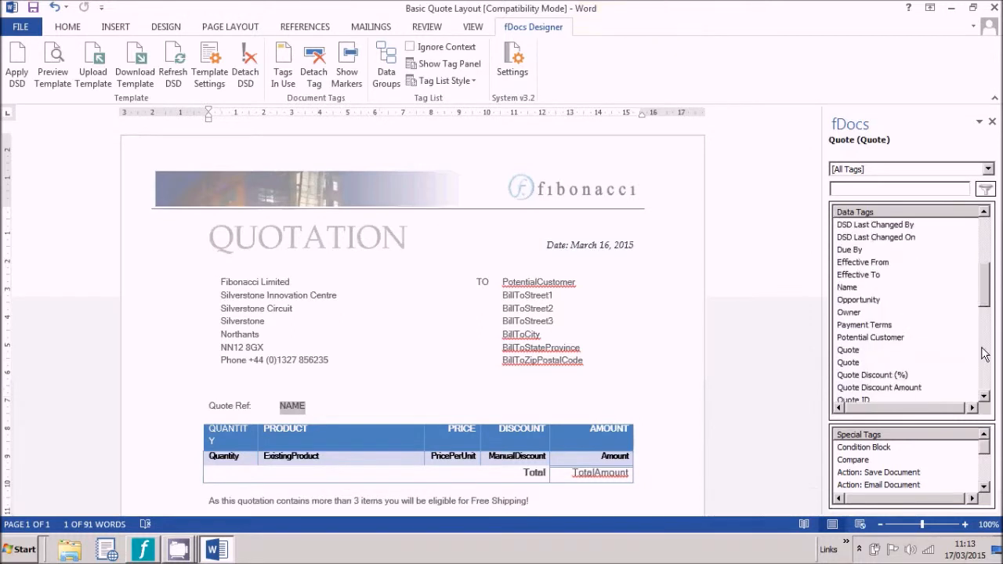
{"action": "left_click", "coordinate": [984, 354]}
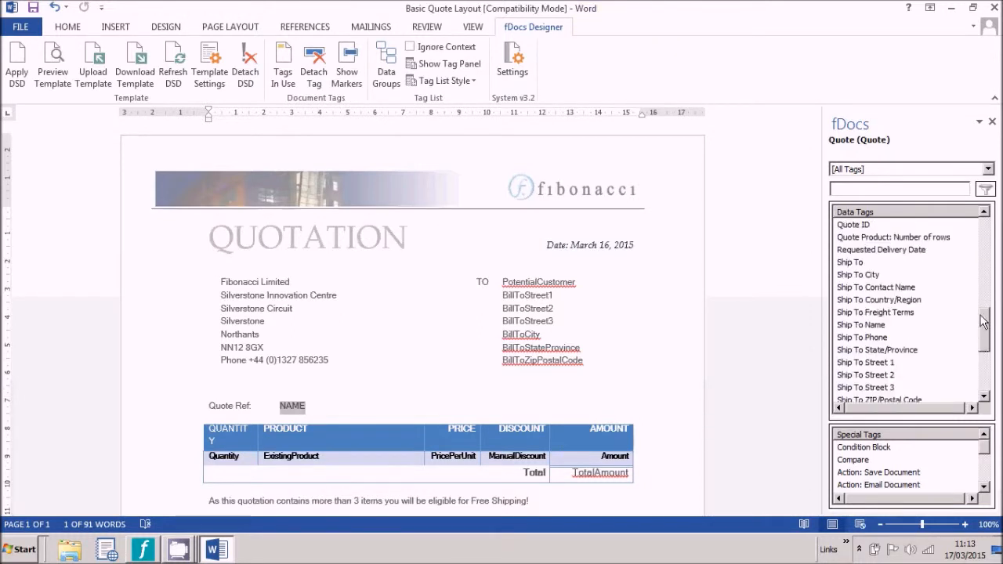
{"action": "left_click_drag", "start_coordinate": [988, 329], "coordinate": [965, 283]}
{"action": "left_click", "coordinate": [855, 288]}
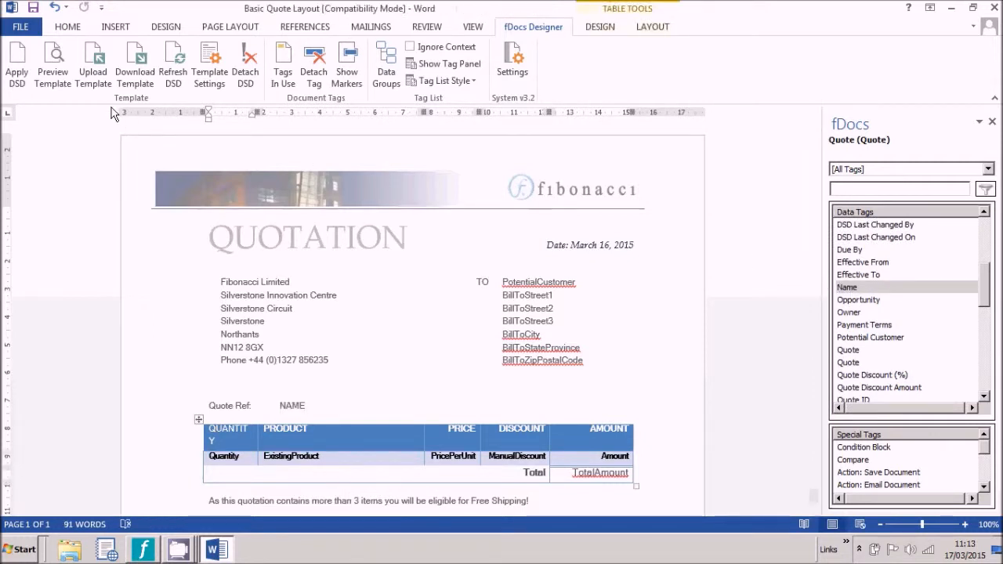
{"action": "left_click", "coordinate": [56, 72]}
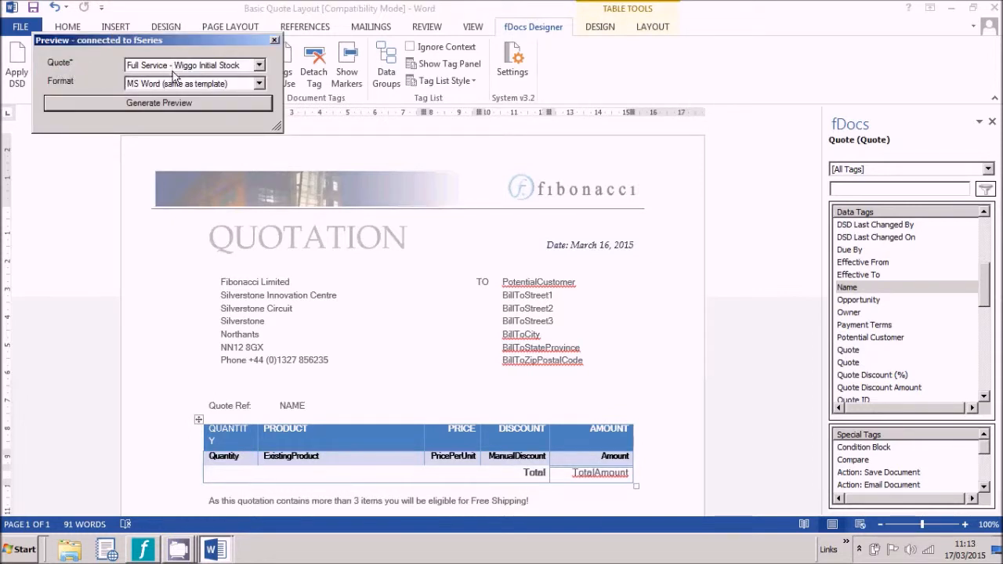
{"action": "left_click", "coordinate": [165, 102]}
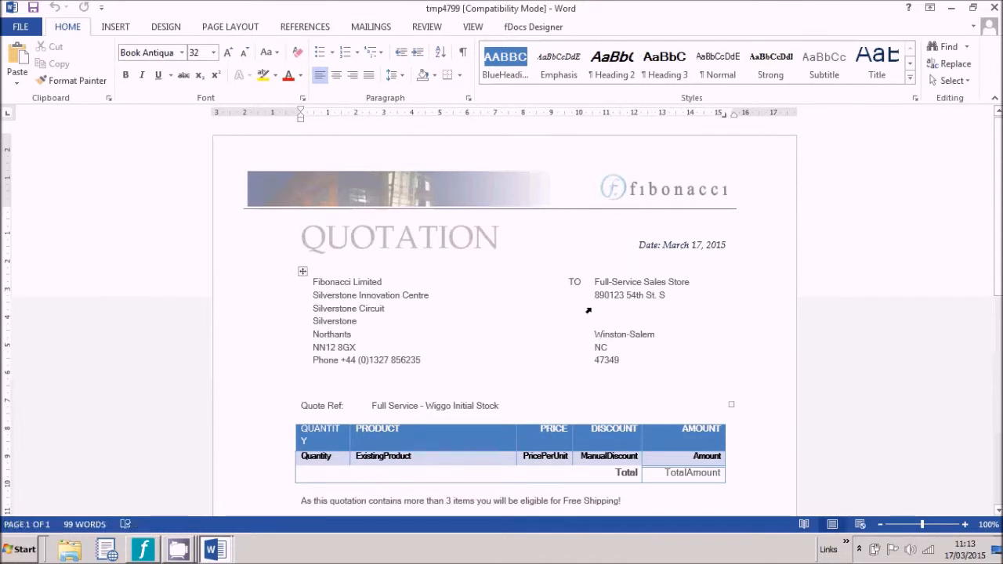
{"action": "left_click_drag", "start_coordinate": [600, 308], "coordinate": [604, 326]}
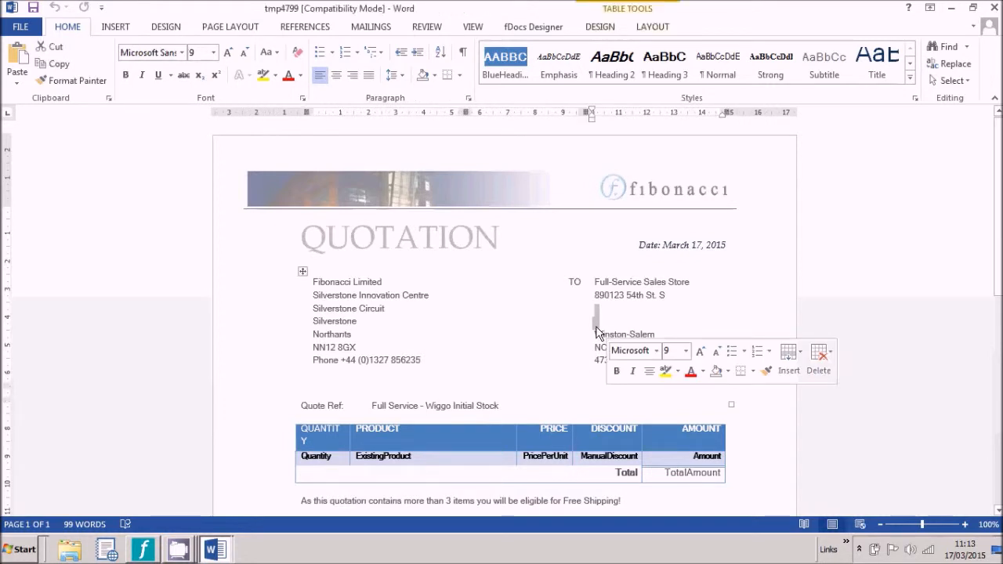
{"action": "left_click", "coordinate": [995, 7]}
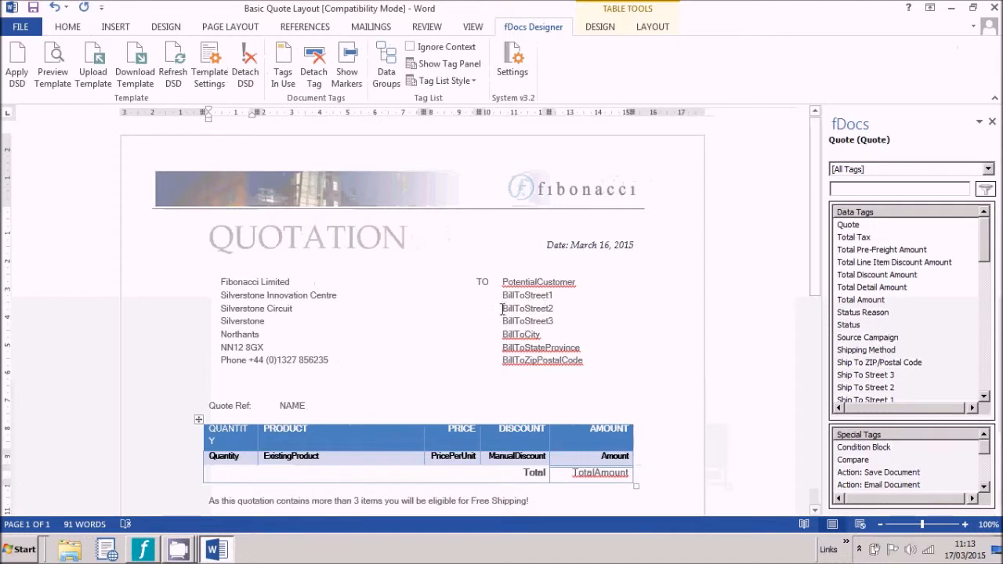
Step: Select BillToStreet2, then BillToStreet3, applying the Remove Empty special tag to each
{"action": "left_click", "coordinate": [504, 308]}
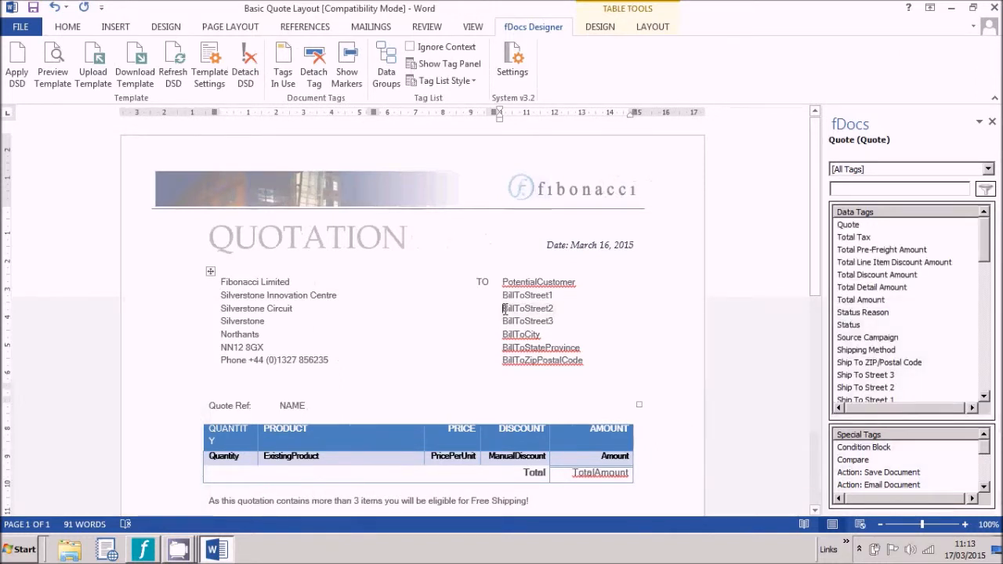
{"action": "double_click", "coordinate": [506, 309]}
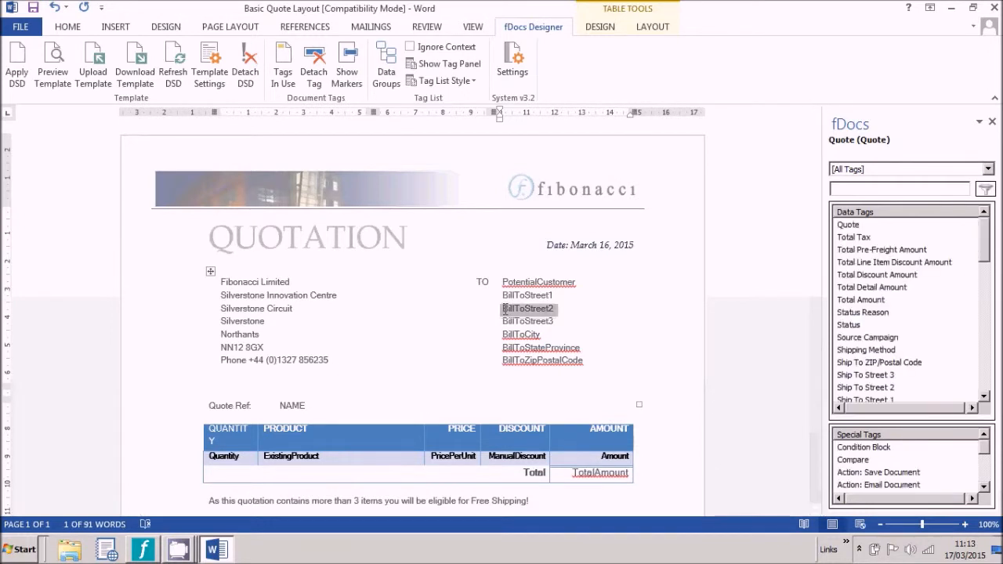
{"action": "left_click_drag", "start_coordinate": [982, 446], "coordinate": [983, 473]}
{"action": "double_click", "coordinate": [863, 473]}
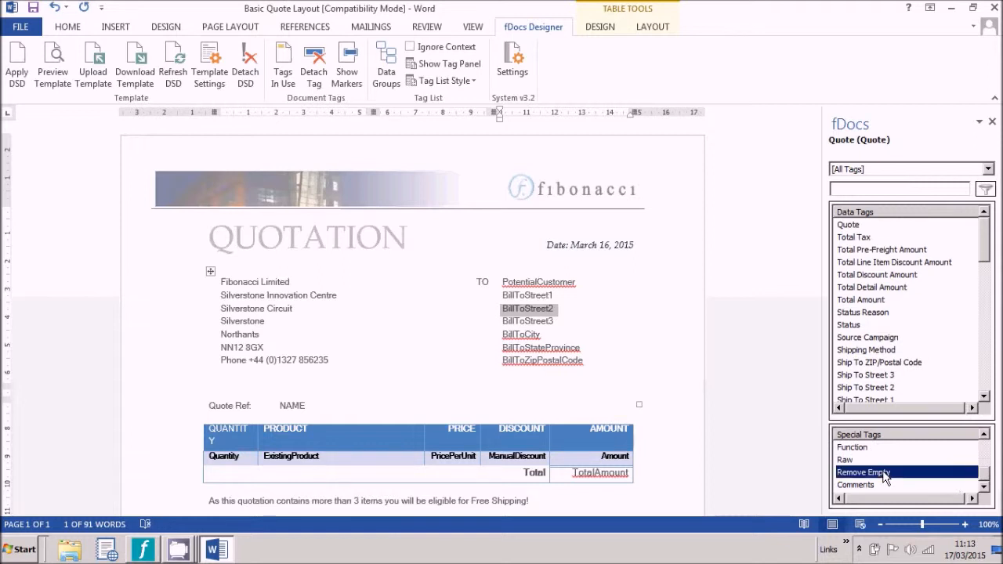
{"action": "left_click", "coordinate": [503, 321]}
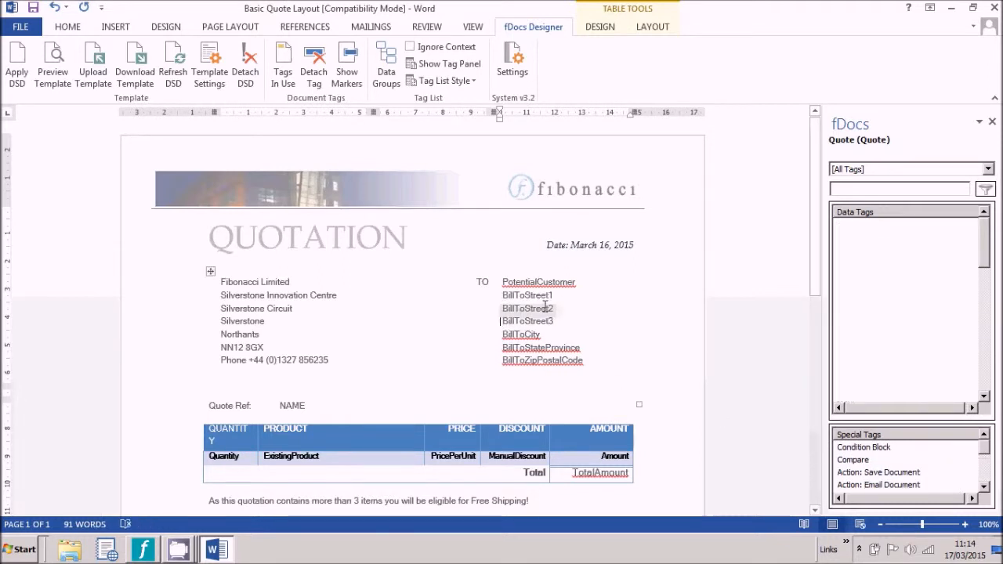
{"action": "key", "text": "shift+End"}
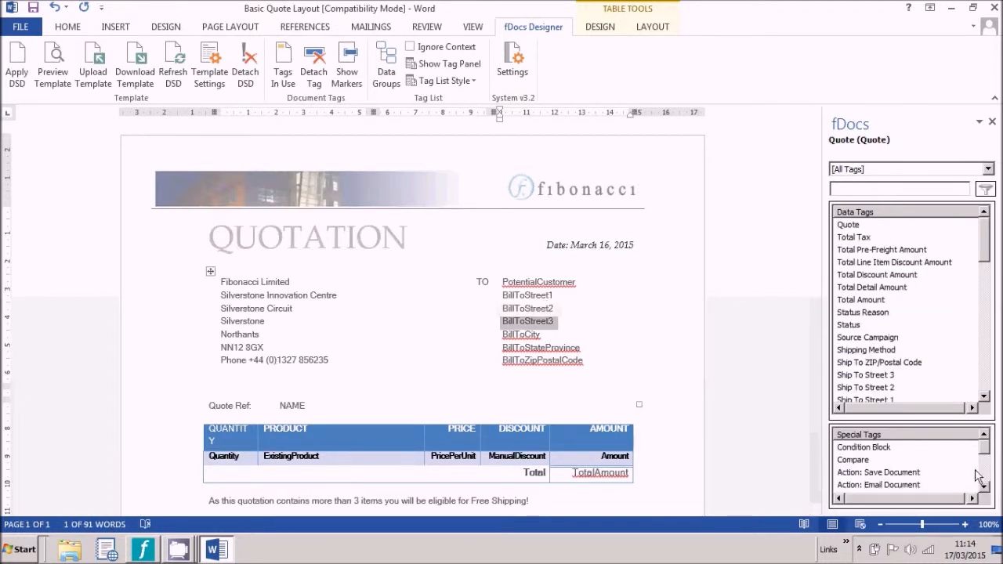
{"action": "scroll", "coordinate": [984, 476], "scroll_direction": "down", "scroll_amount": 2}
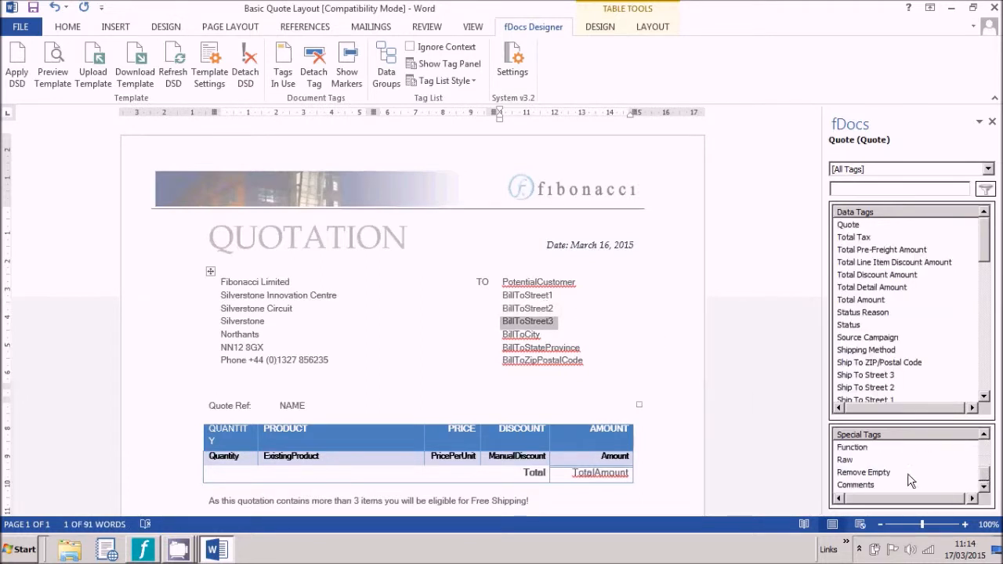
{"action": "double_click", "coordinate": [867, 473]}
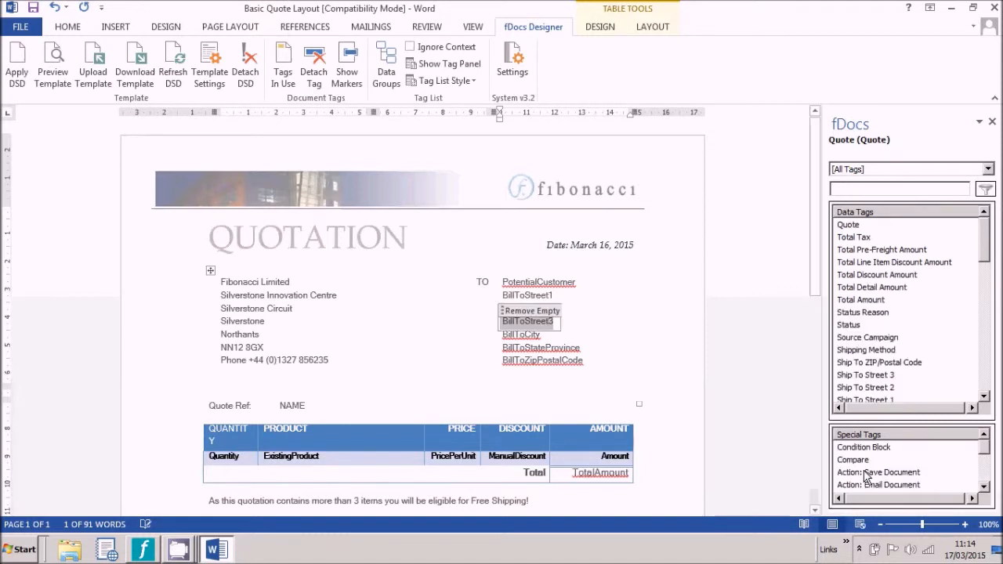
{"action": "left_click", "coordinate": [47, 69]}
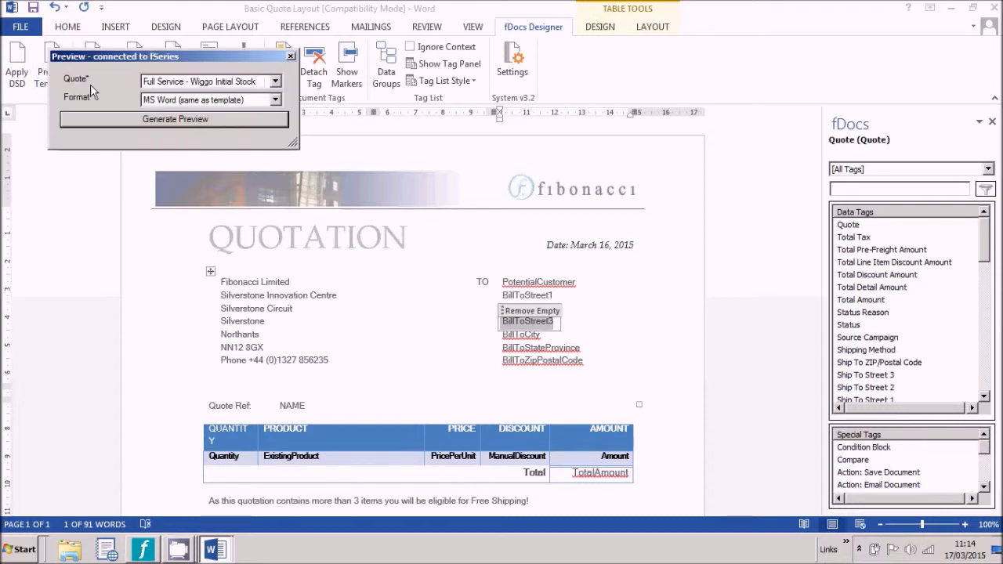
{"action": "left_click", "coordinate": [138, 119]}
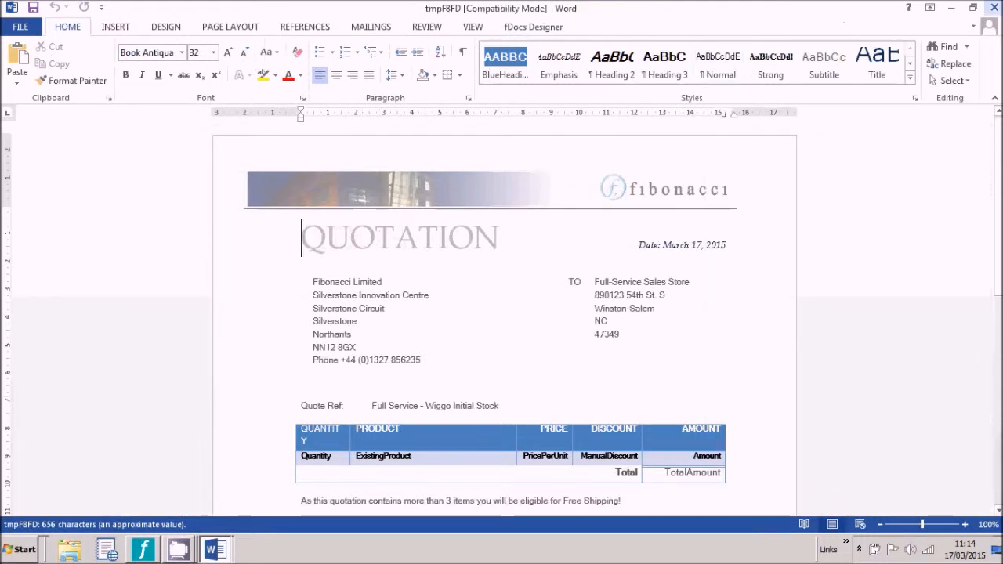
{"action": "left_click", "coordinate": [994, 7]}
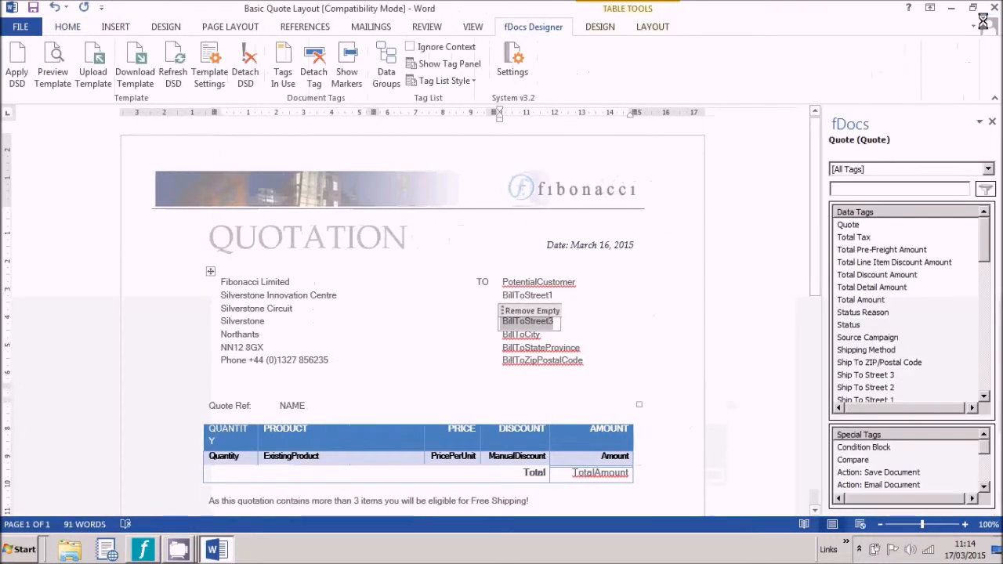
Step: Make the line-item table row repeat for each Quote Product
{"action": "left_click", "coordinate": [200, 458]}
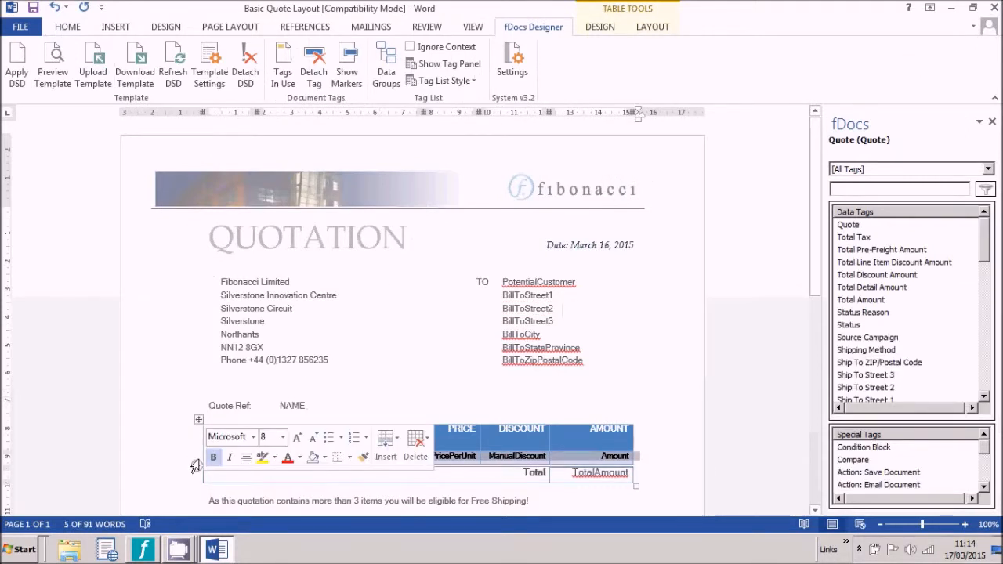
{"action": "left_click_drag", "start_coordinate": [986, 258], "coordinate": [983, 386]}
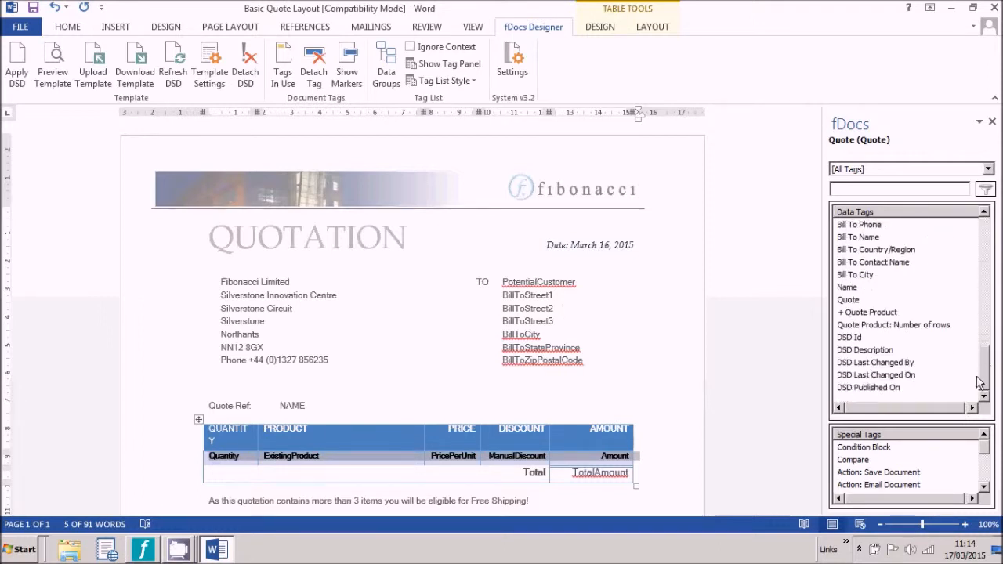
{"action": "double_click", "coordinate": [867, 313]}
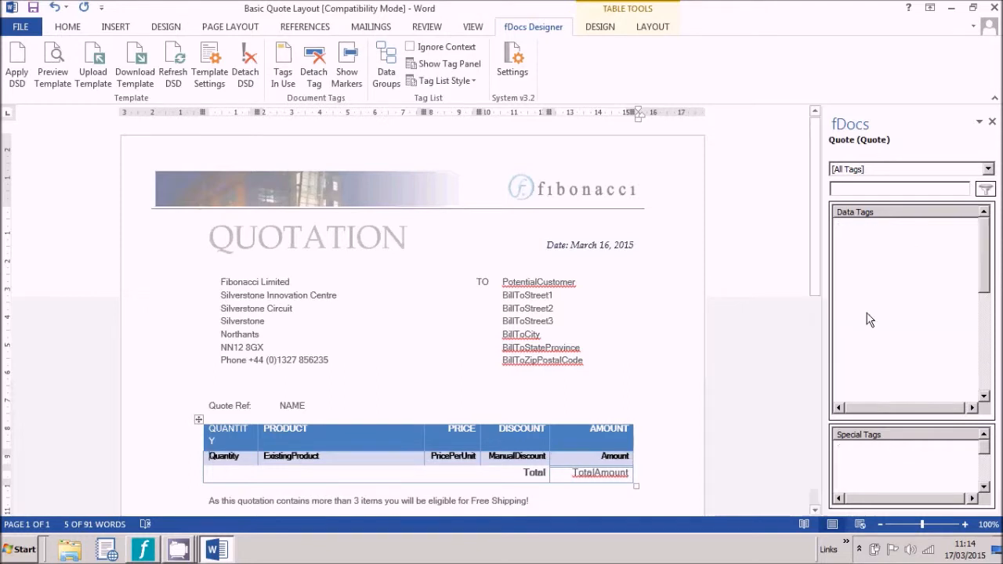
Step: Tag the Quantity and ExistingProduct placeholders with the Quantity and Existing Product data tags
{"action": "double_click", "coordinate": [221, 456]}
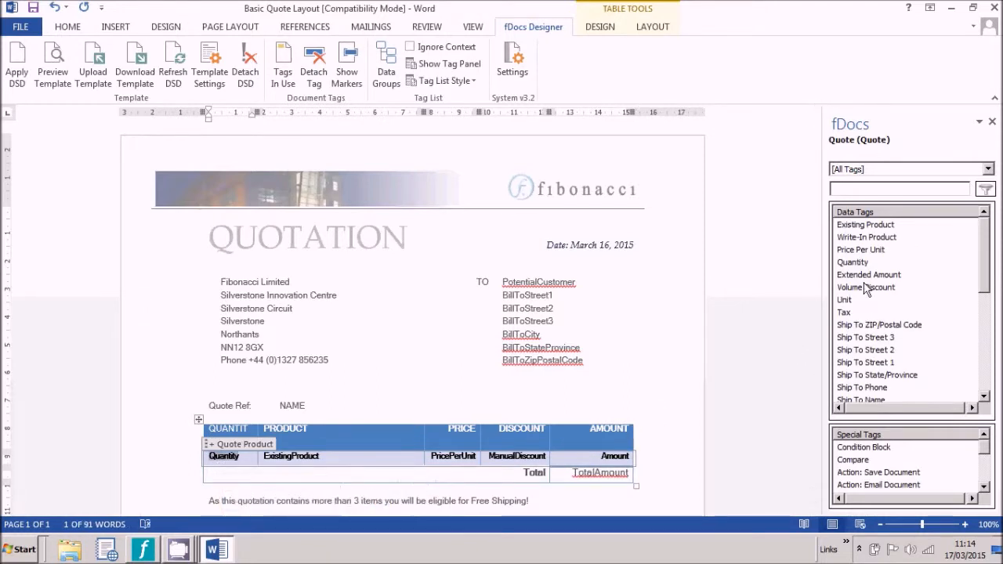
{"action": "left_click", "coordinate": [851, 264]}
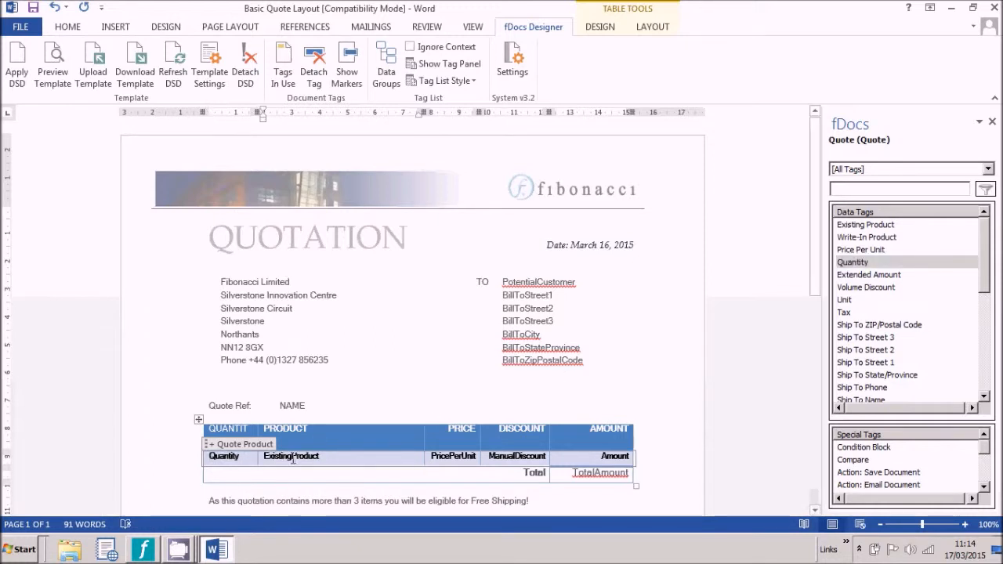
{"action": "double_click", "coordinate": [291, 458]}
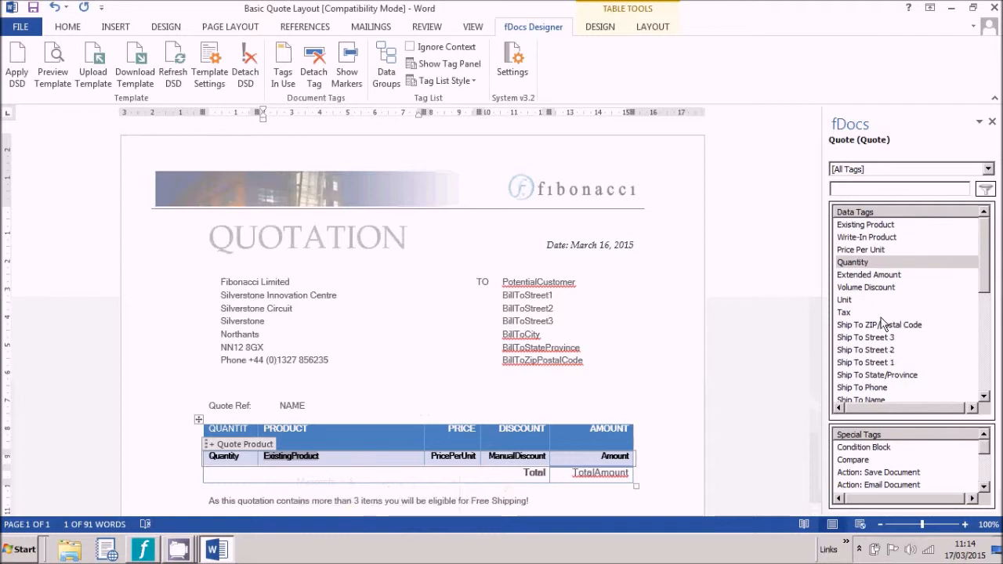
{"action": "double_click", "coordinate": [873, 225]}
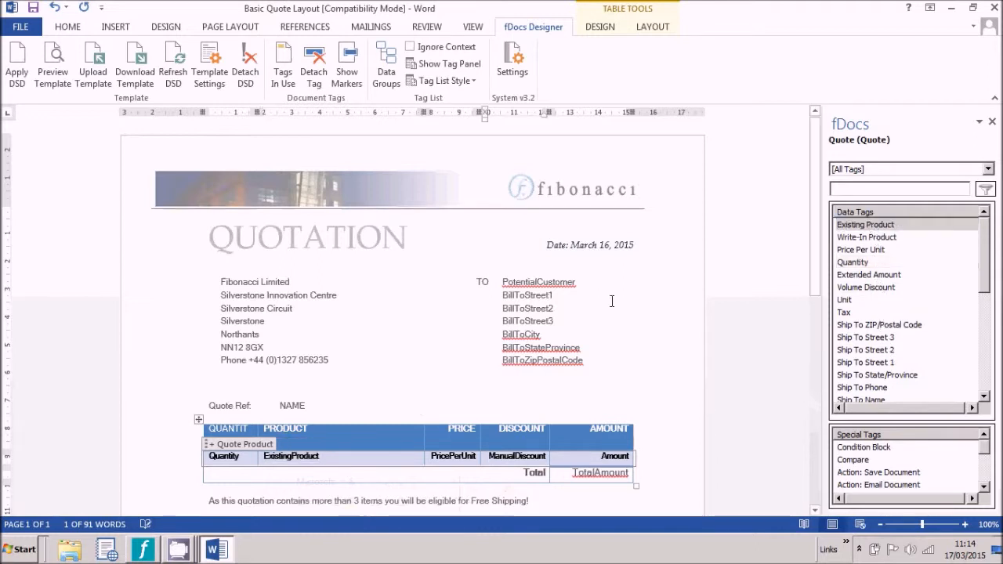
{"action": "double_click", "coordinate": [458, 456]}
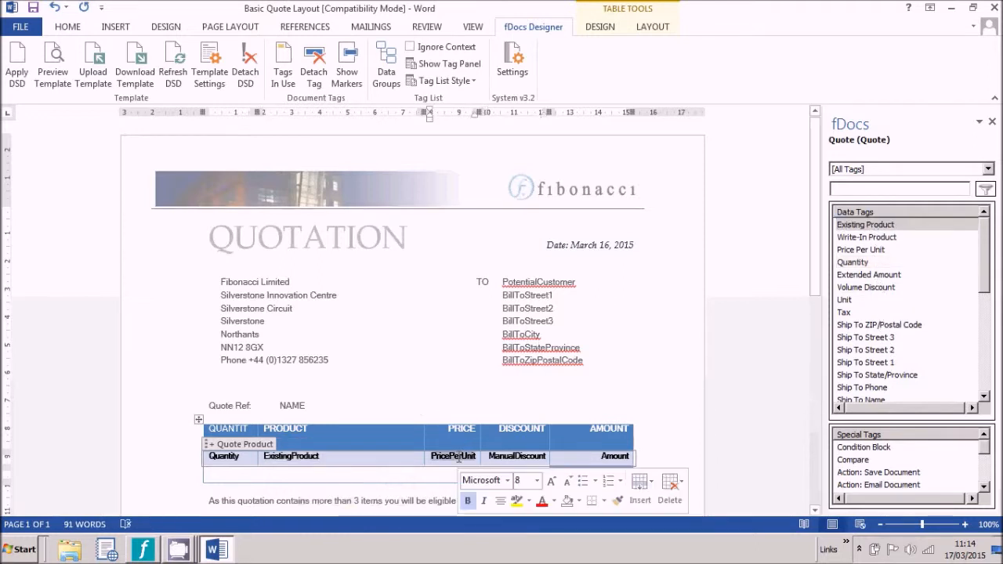
Step: Insert the Price Per Unit and Manual Discount tags into the price and discount cells
{"action": "double_click", "coordinate": [871, 250]}
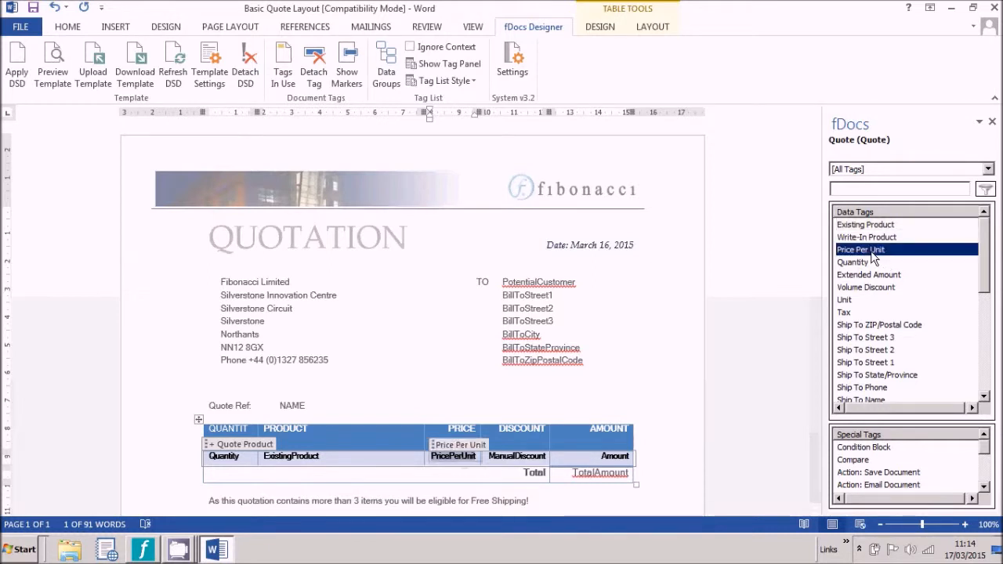
{"action": "double_click", "coordinate": [513, 456]}
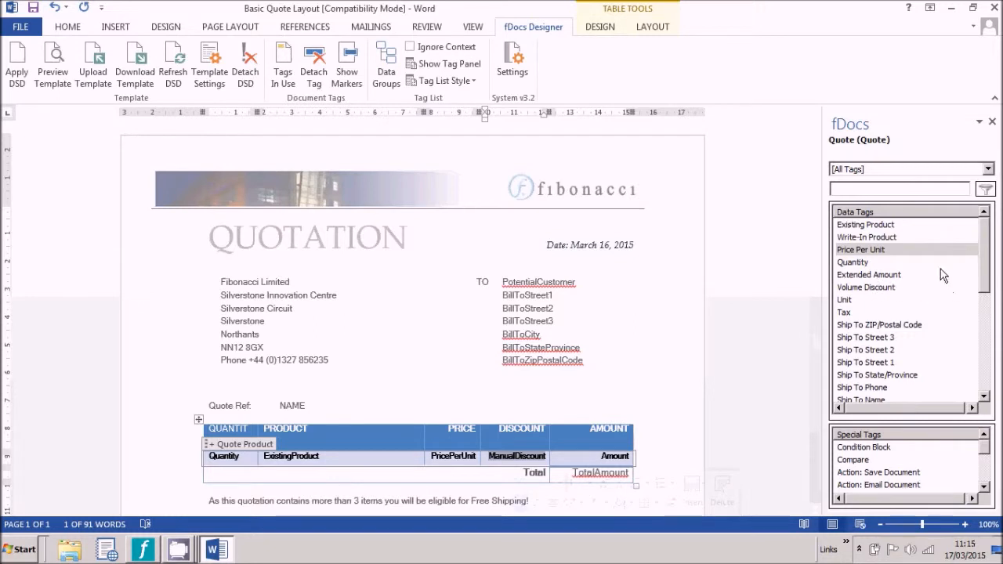
{"action": "left_click_drag", "start_coordinate": [986, 269], "coordinate": [977, 349]}
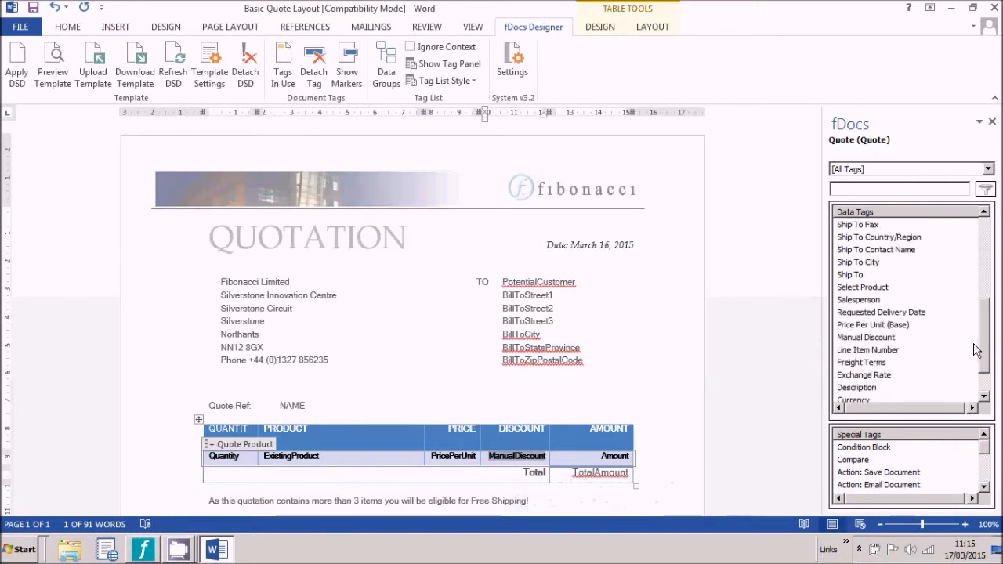
{"action": "left_click", "coordinate": [870, 338]}
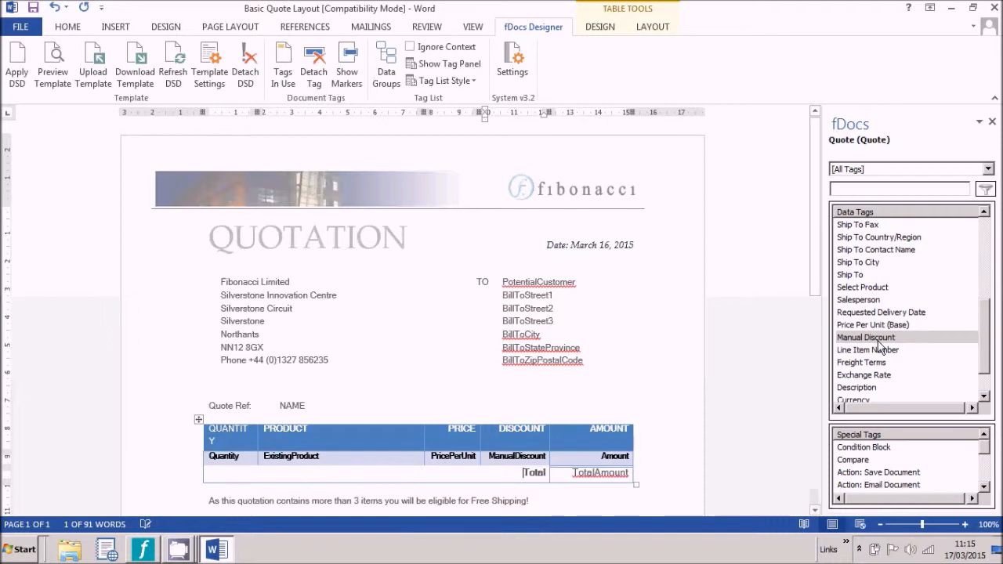
Step: Replace the Amount and TotalAmount placeholders with the Amount and Total Amount tags
{"action": "double_click", "coordinate": [615, 457]}
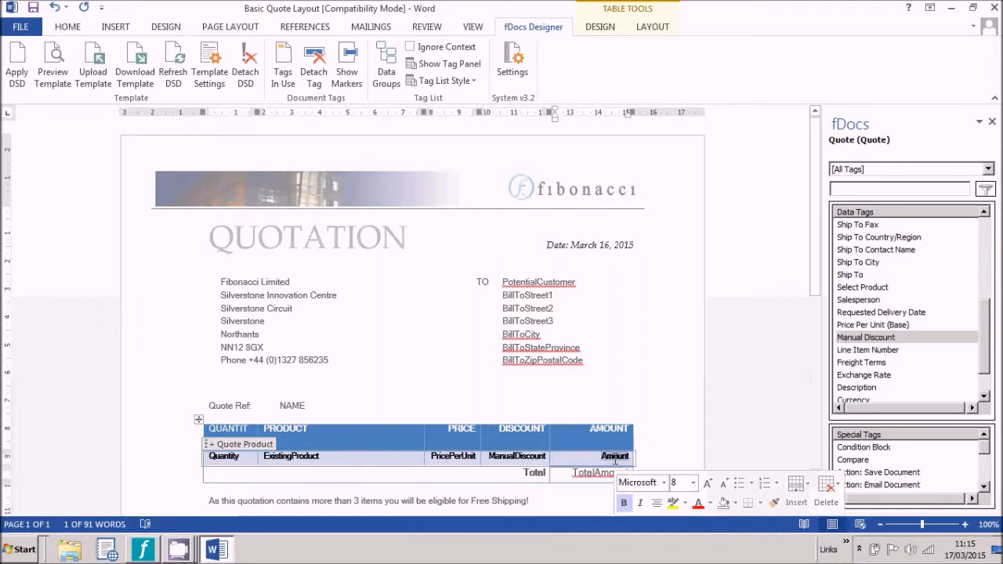
{"action": "left_click_drag", "start_coordinate": [986, 328], "coordinate": [980, 351]}
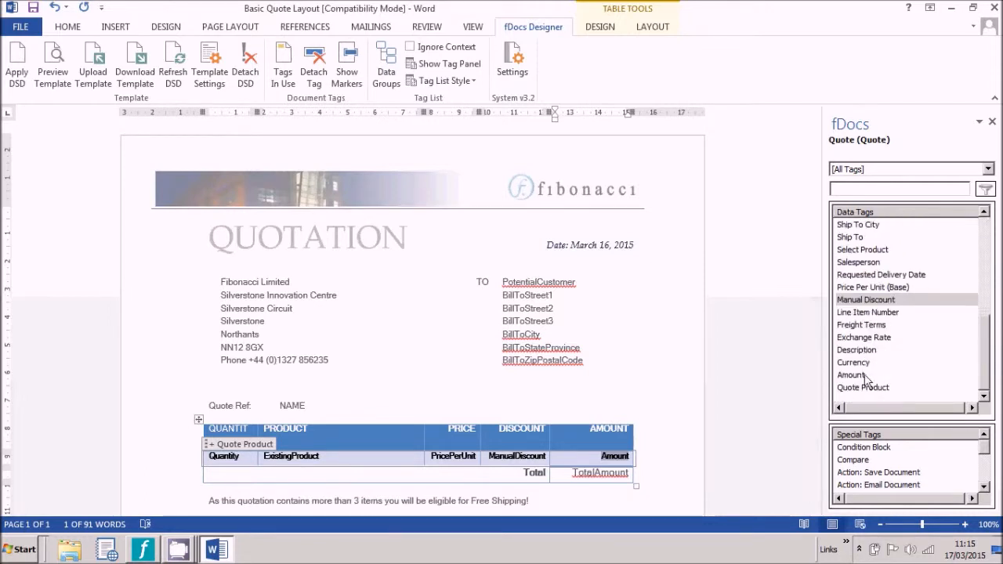
{"action": "double_click", "coordinate": [865, 376]}
{"action": "double_click", "coordinate": [596, 474]}
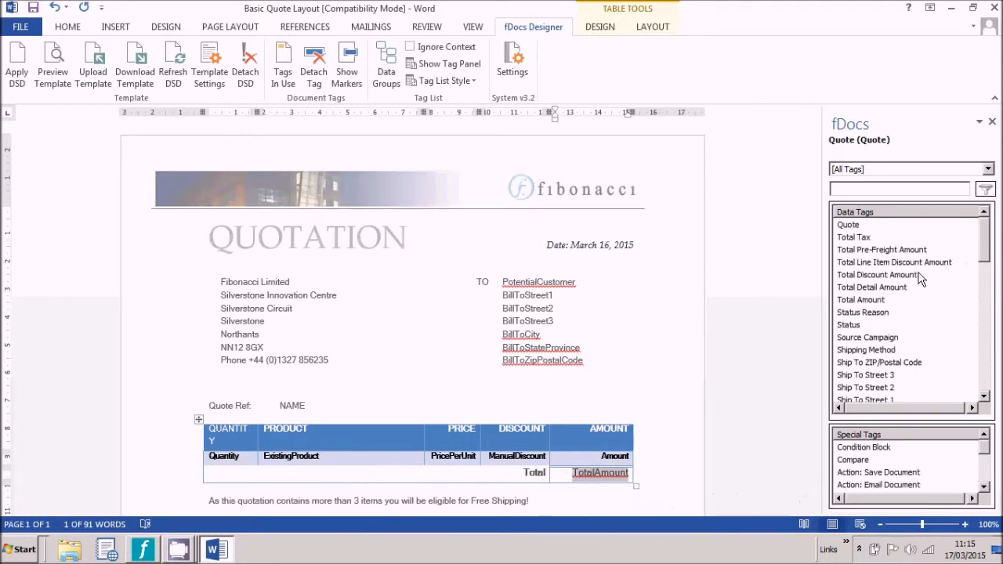
{"action": "double_click", "coordinate": [860, 300]}
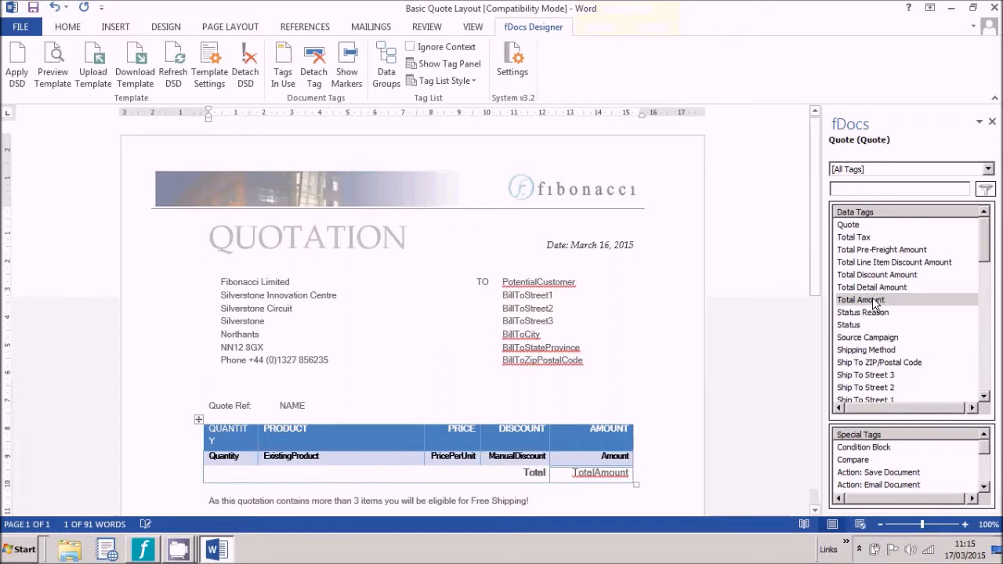
{"action": "left_click", "coordinate": [55, 74]}
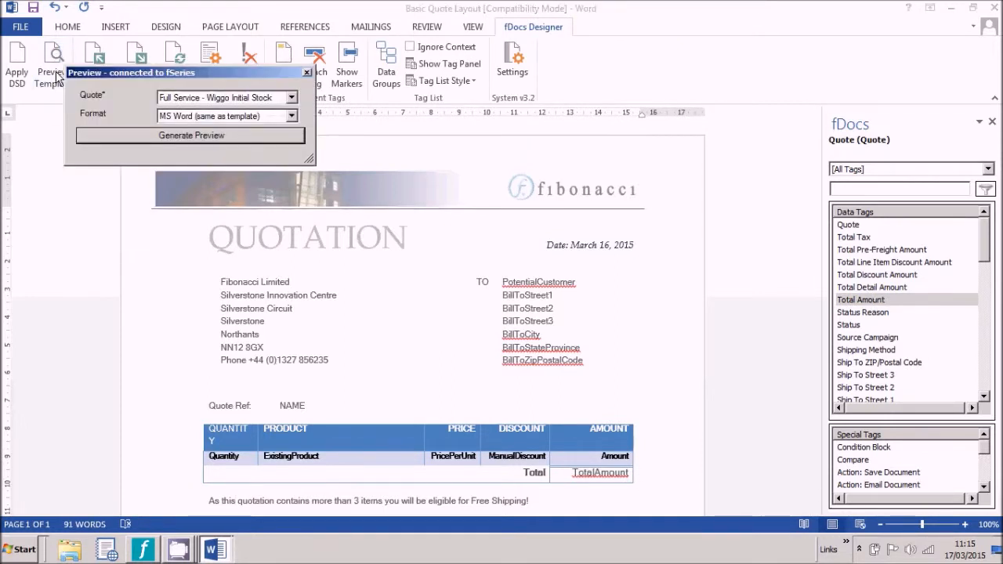
{"action": "left_click", "coordinate": [149, 138]}
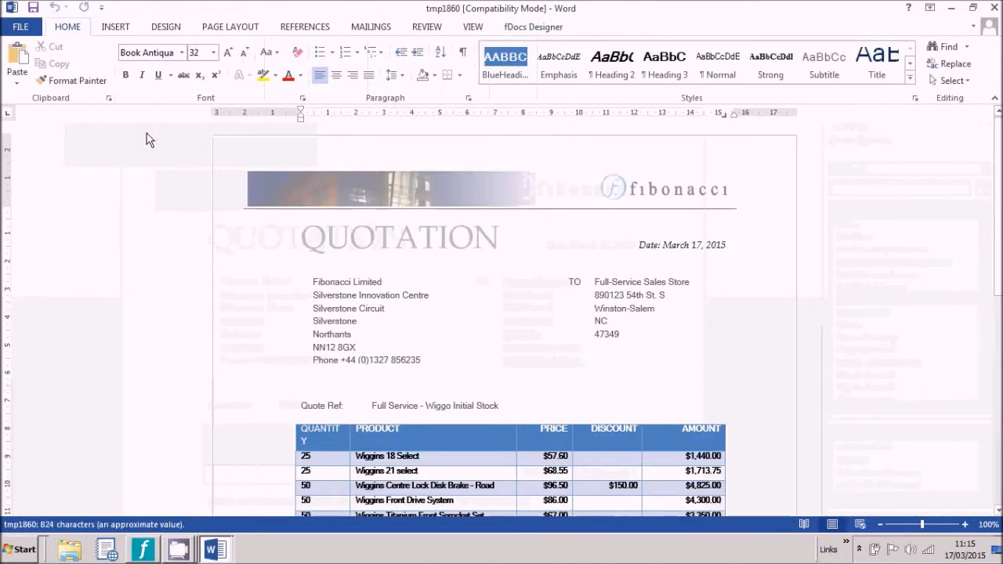
{"action": "scroll", "coordinate": [510, 329], "scroll_direction": "down", "scroll_amount": 3}
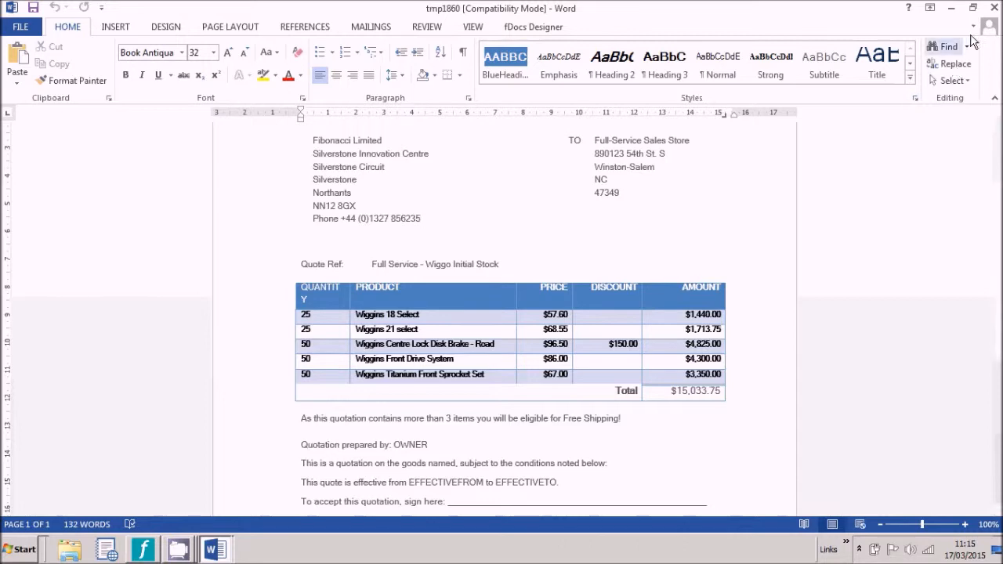
{"action": "left_click", "coordinate": [994, 8]}
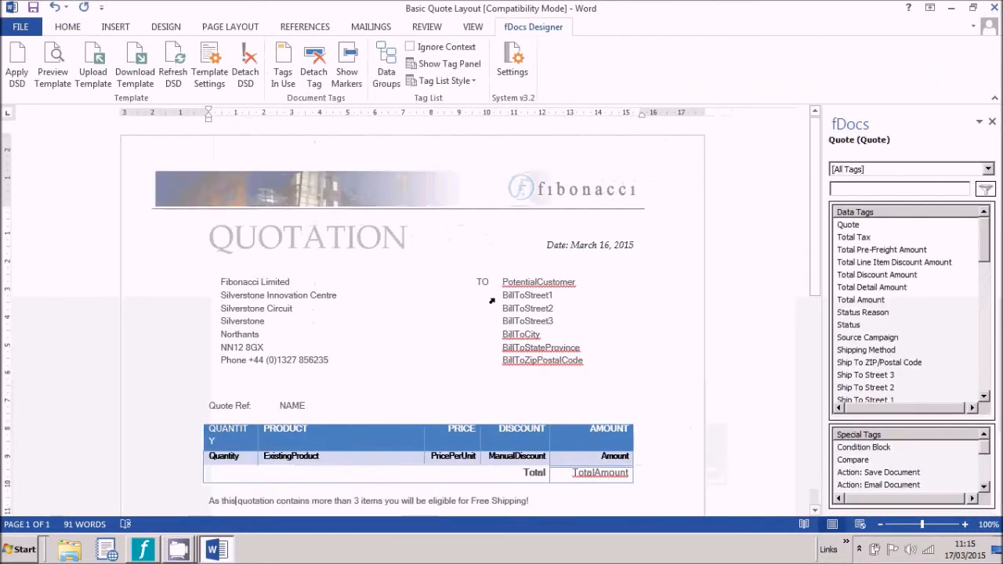
Step: Wrap the free-shipping sentence in a Compare tag: Quote Product Number of rows greater than 3, as Number
{"action": "scroll", "coordinate": [337, 375], "scroll_direction": "down", "scroll_amount": 3}
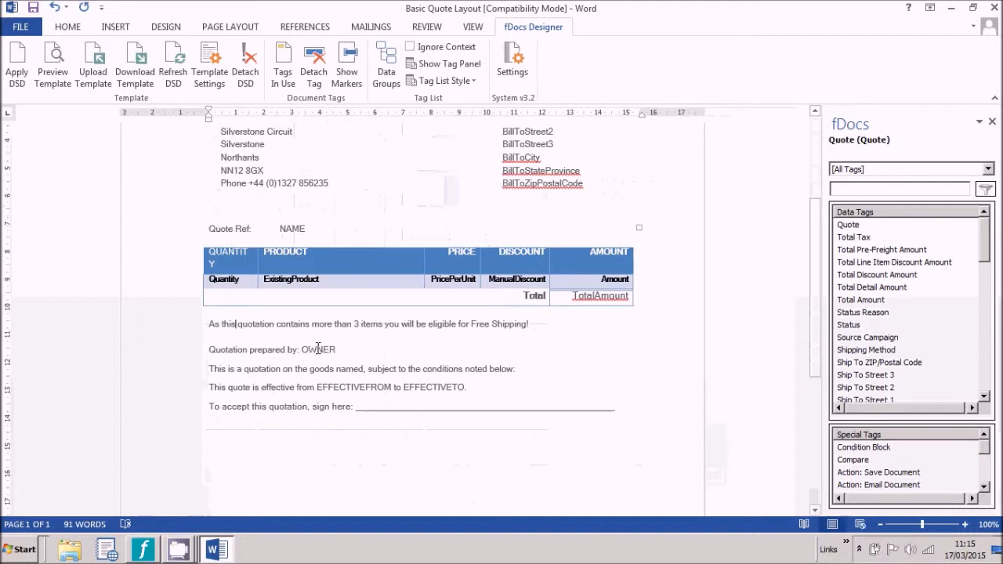
{"action": "left_click", "coordinate": [185, 332]}
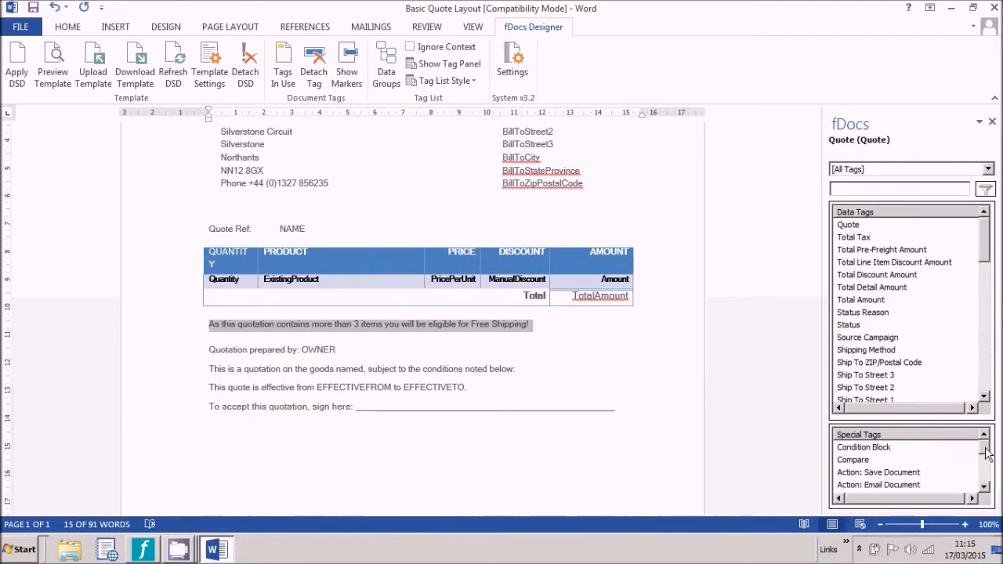
{"action": "double_click", "coordinate": [864, 462]}
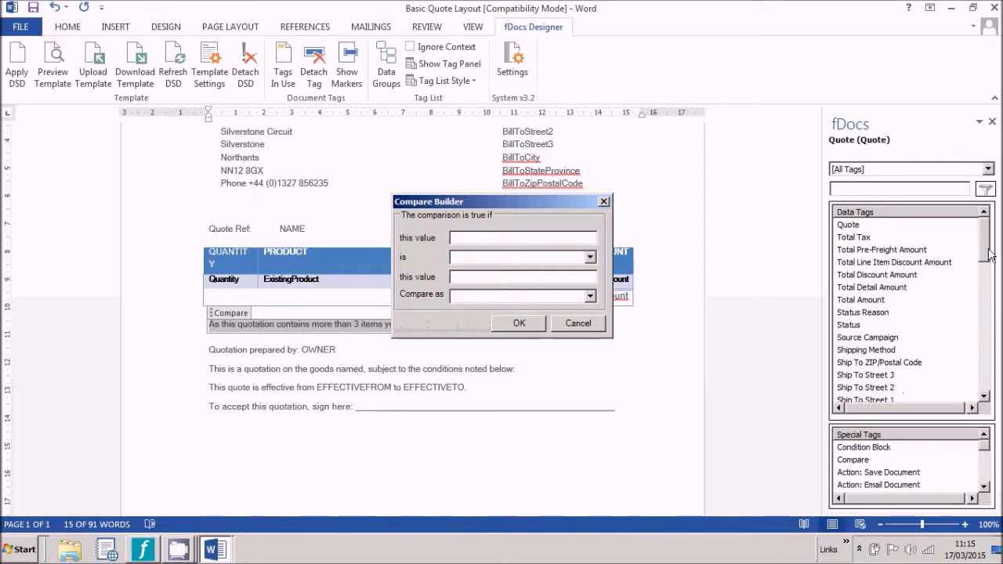
{"action": "left_click_drag", "start_coordinate": [988, 251], "coordinate": [968, 370]}
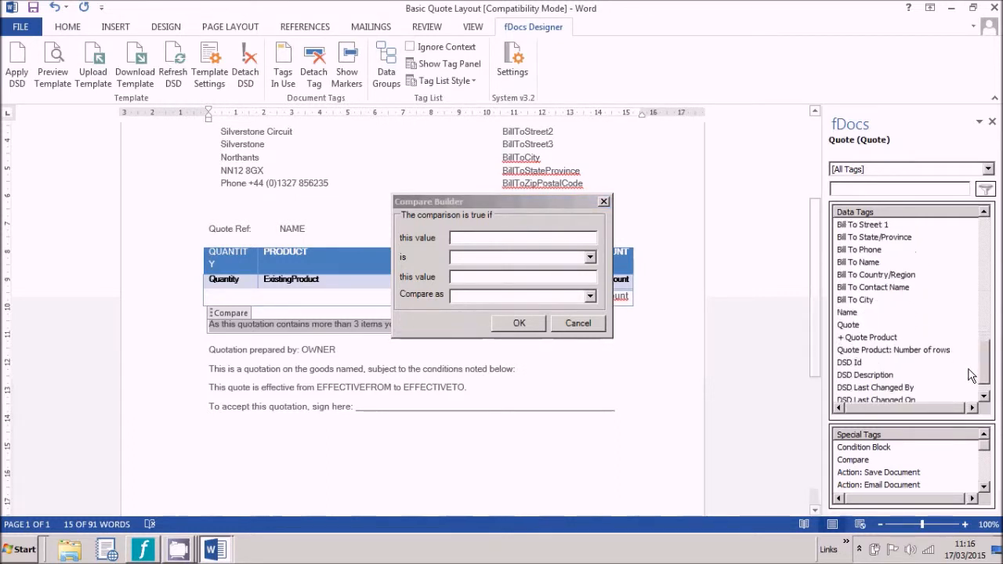
{"action": "double_click", "coordinate": [906, 351]}
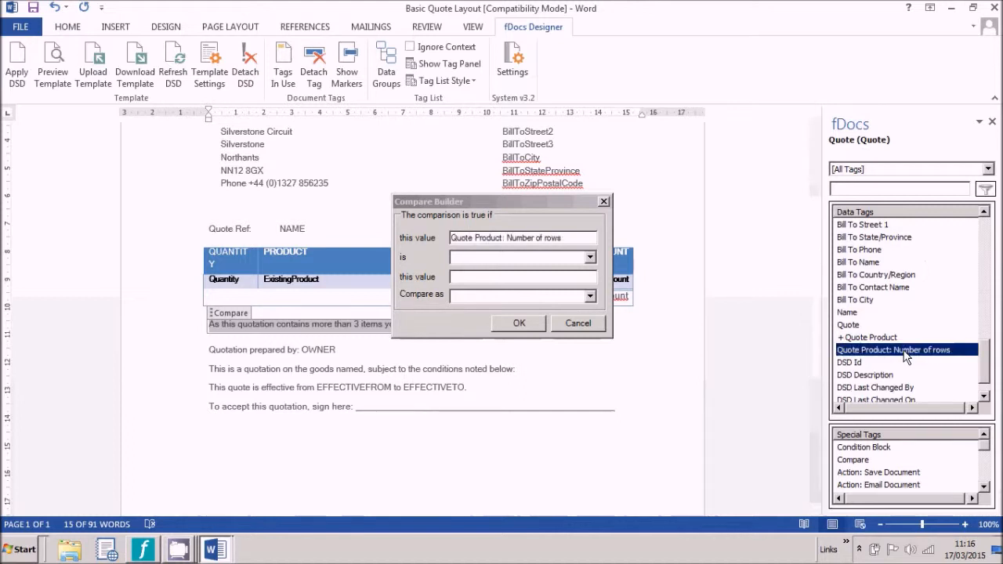
{"action": "left_click", "coordinate": [589, 258]}
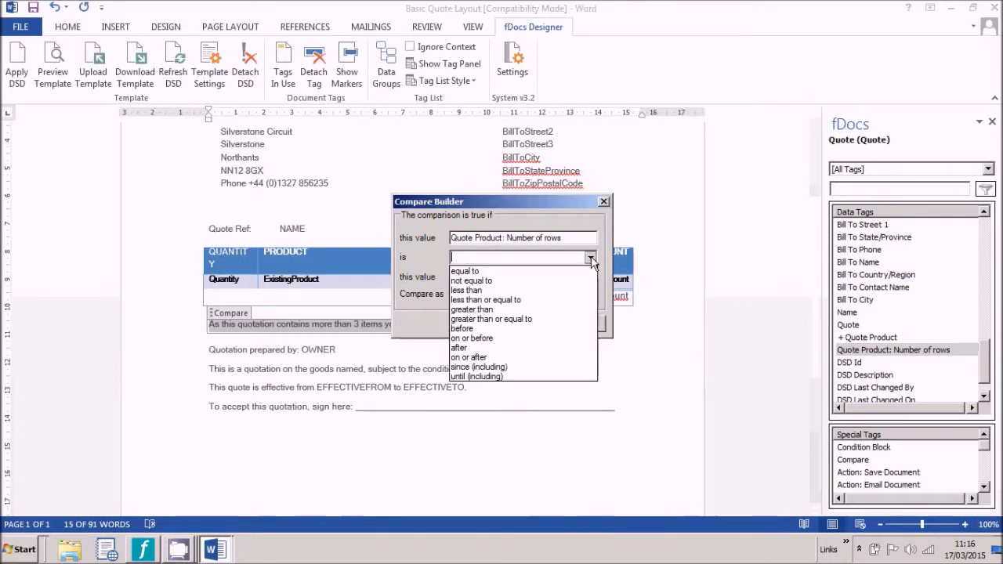
{"action": "left_click", "coordinate": [514, 311]}
{"action": "left_click", "coordinate": [516, 277]}
{"action": "type", "text": "3"}
{"action": "left_click", "coordinate": [579, 299]}
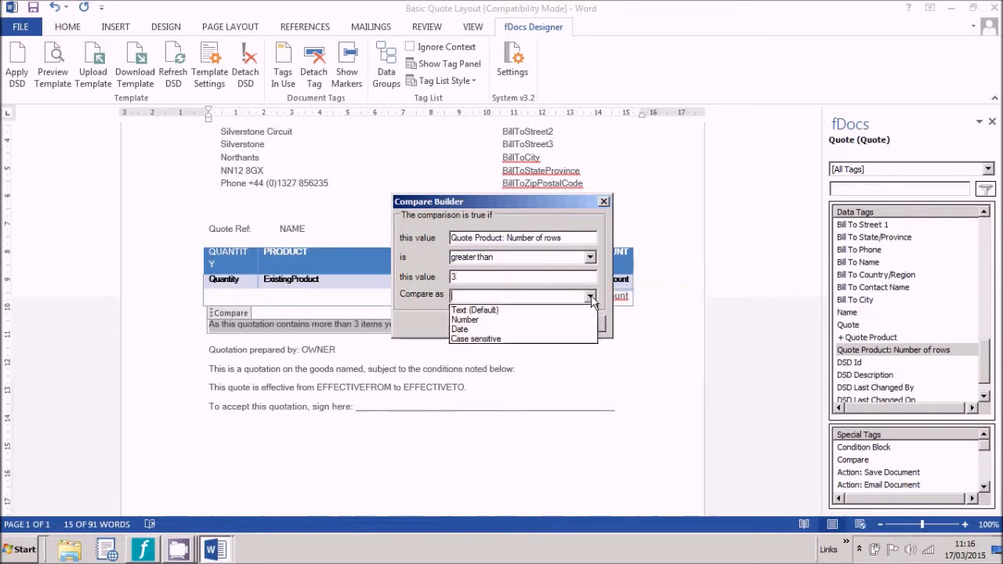
{"action": "left_click", "coordinate": [545, 318]}
{"action": "left_click", "coordinate": [519, 323]}
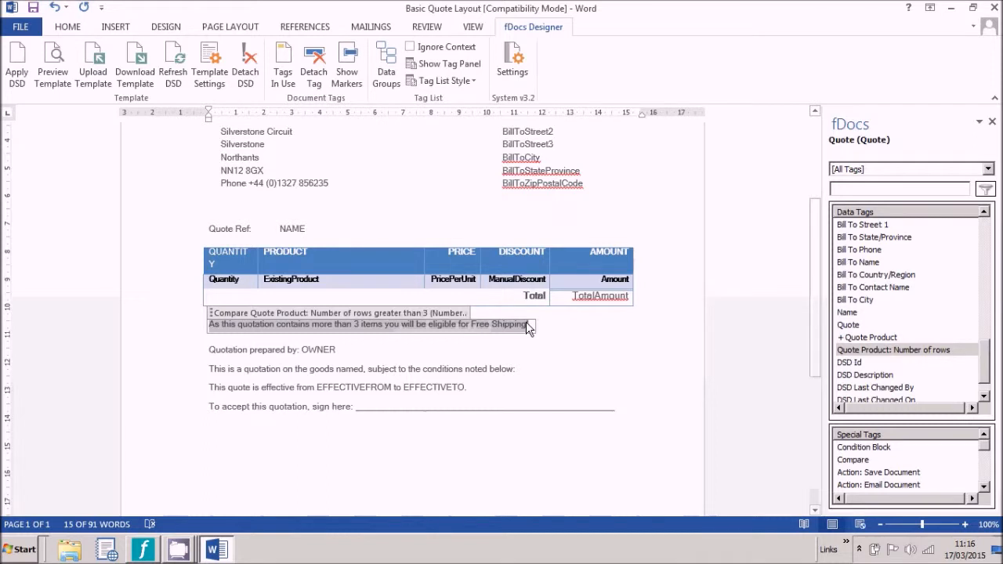
Step: Preview the template with the Wiggins 21 select for Daring Rides quote, then close it
{"action": "left_click", "coordinate": [55, 72]}
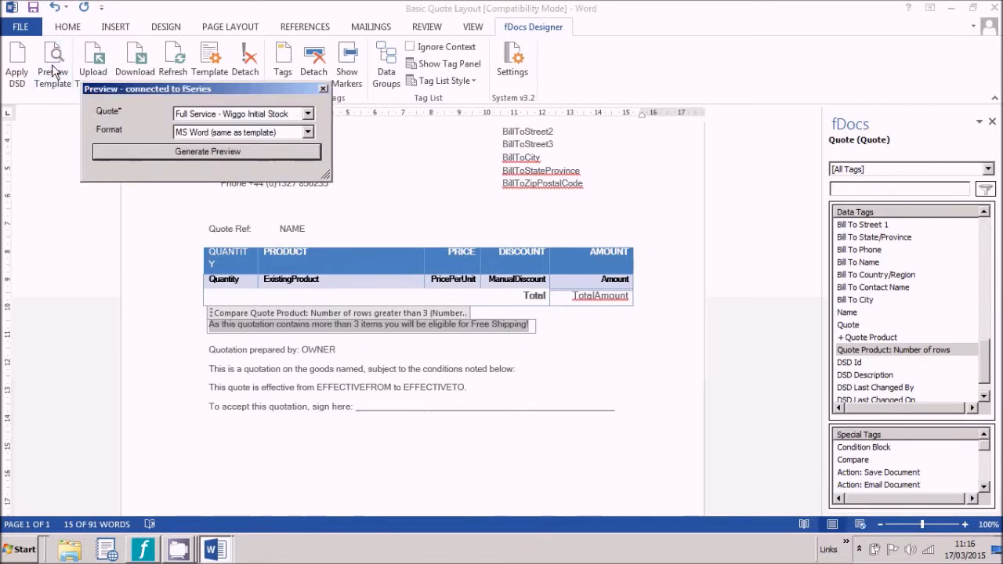
{"action": "left_click", "coordinate": [308, 113]}
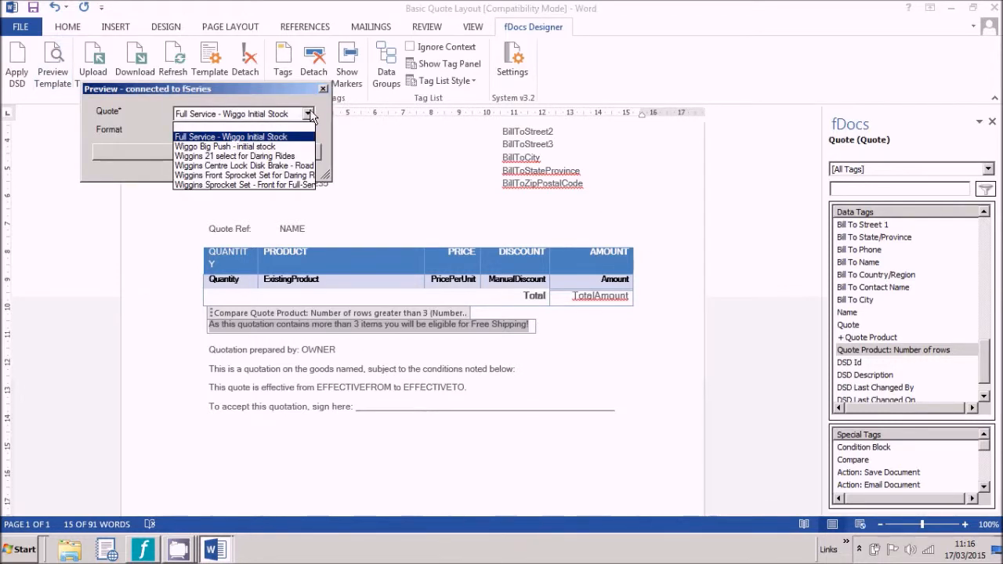
{"action": "left_click", "coordinate": [282, 155]}
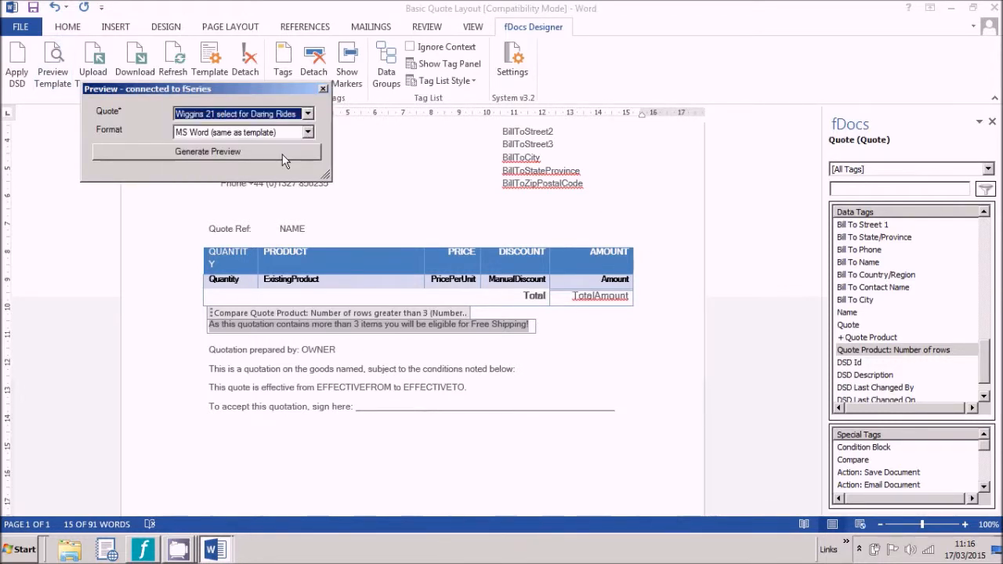
{"action": "left_click", "coordinate": [236, 151]}
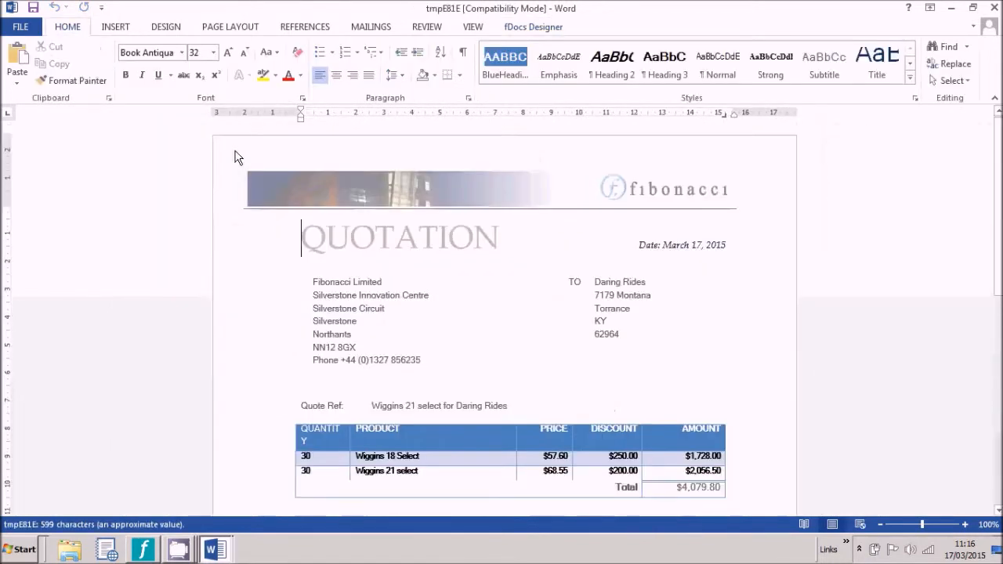
{"action": "scroll", "coordinate": [331, 311], "scroll_direction": "down", "scroll_amount": 3}
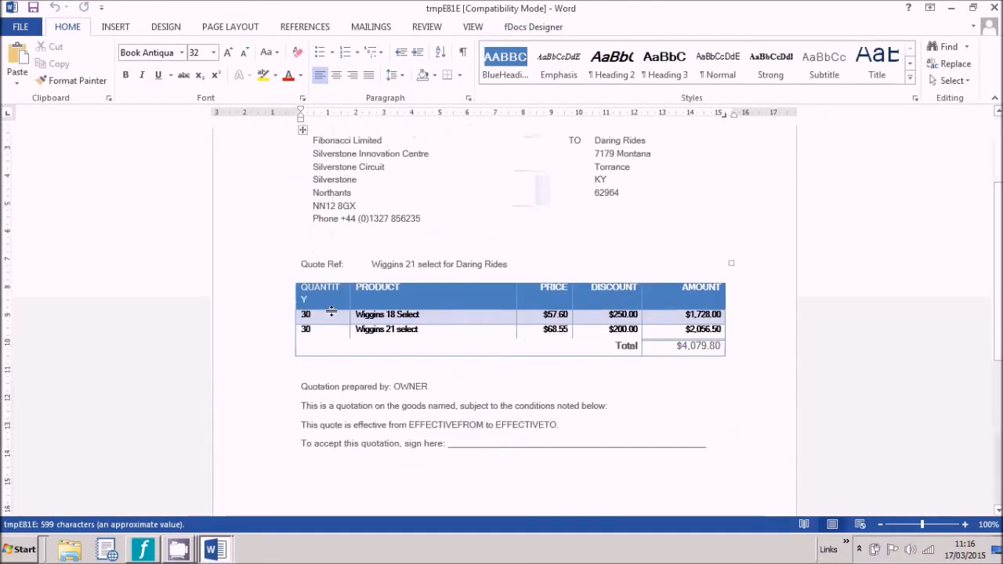
{"action": "scroll", "coordinate": [331, 311], "scroll_direction": "up", "scroll_amount": 3}
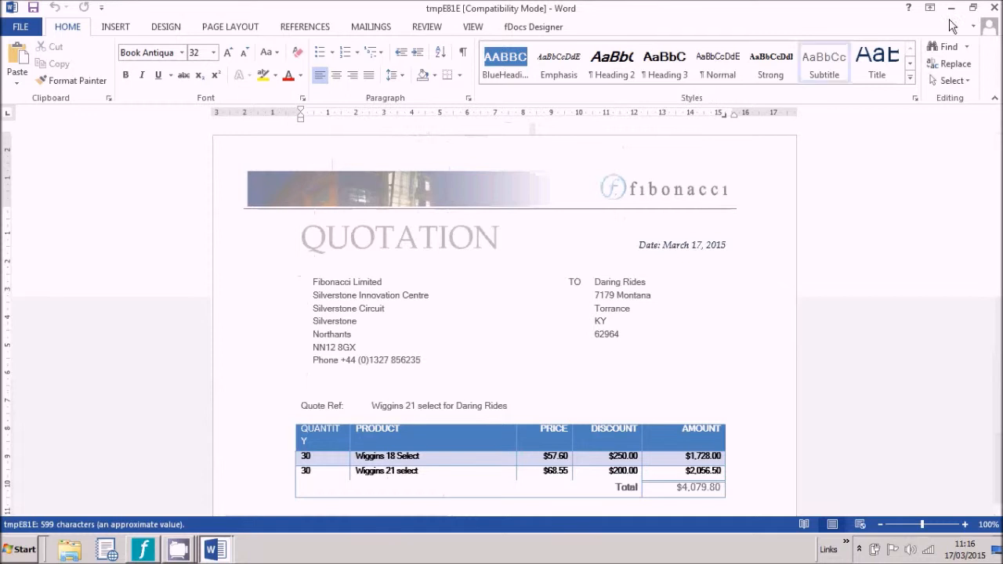
{"action": "left_click", "coordinate": [995, 7]}
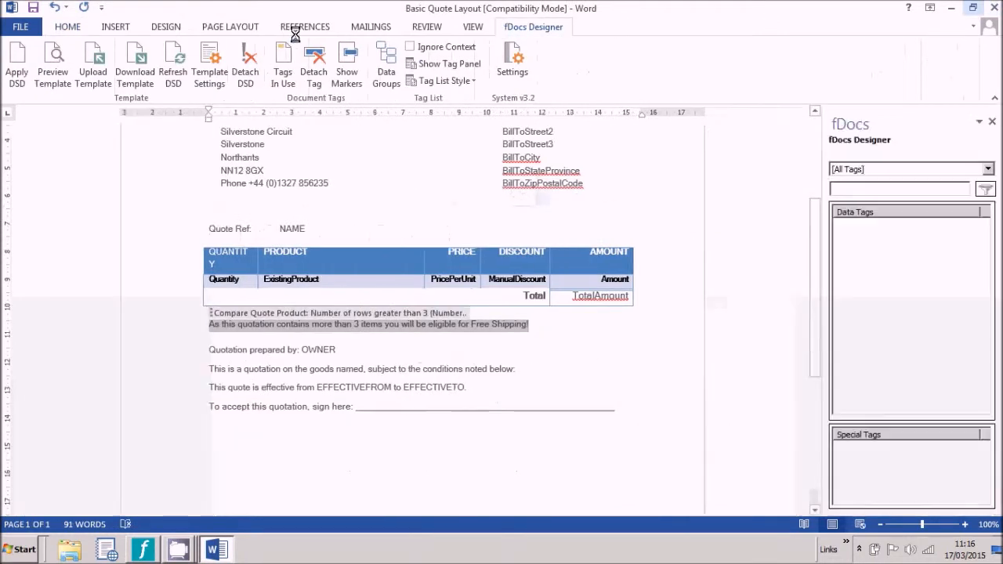
Step: Generate and review a live-data preview for the Full Service - Wiggo Initial Stock quote
{"action": "left_click", "coordinate": [59, 63]}
{"action": "left_click", "coordinate": [324, 130]}
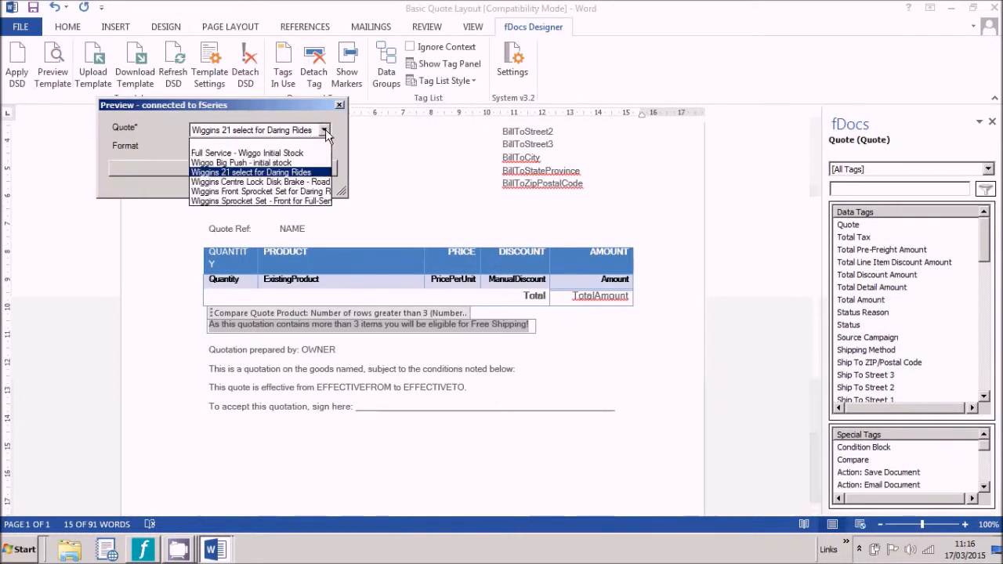
{"action": "left_click", "coordinate": [314, 148]}
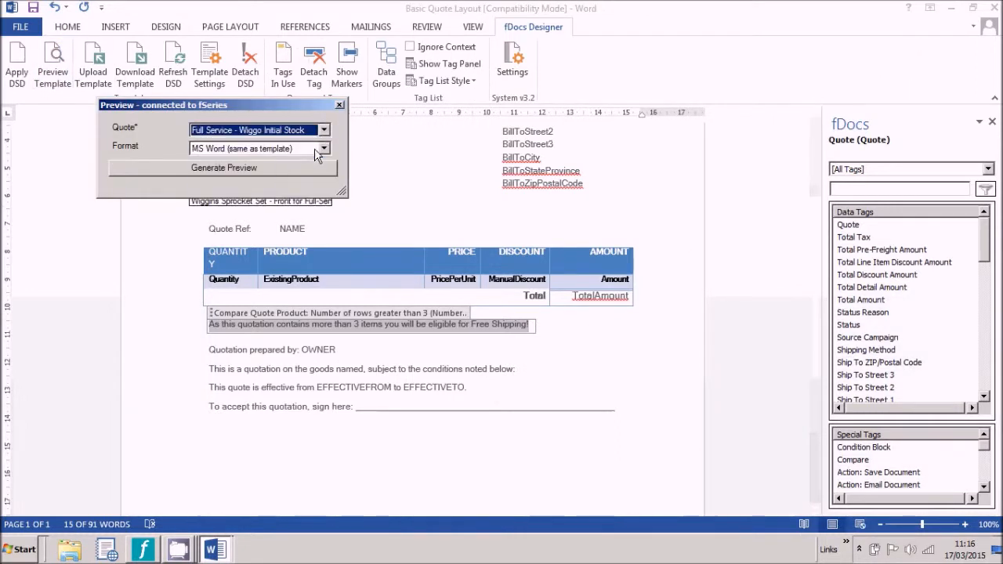
{"action": "left_click", "coordinate": [243, 169]}
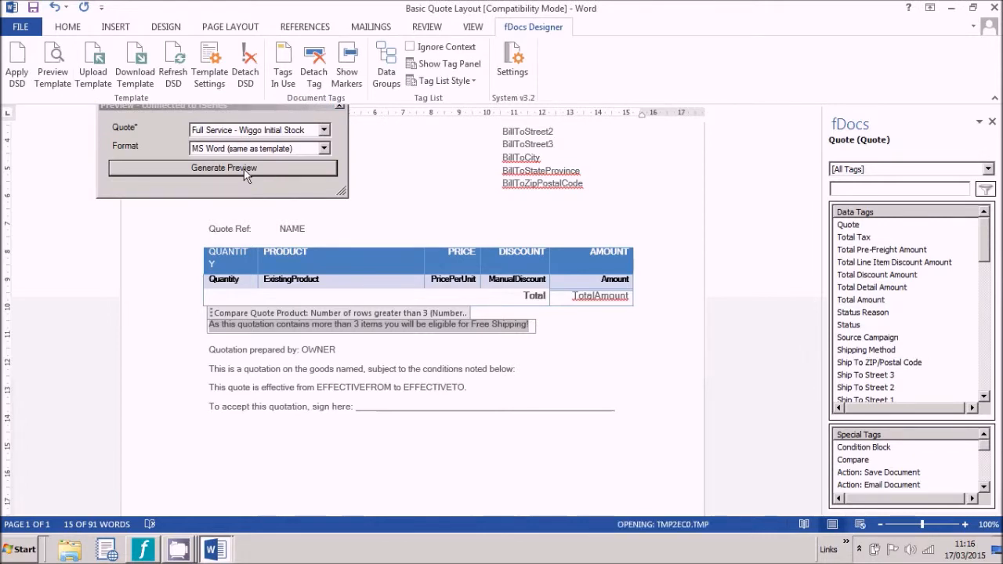
{"action": "scroll", "coordinate": [294, 237], "scroll_direction": "down", "scroll_amount": 4}
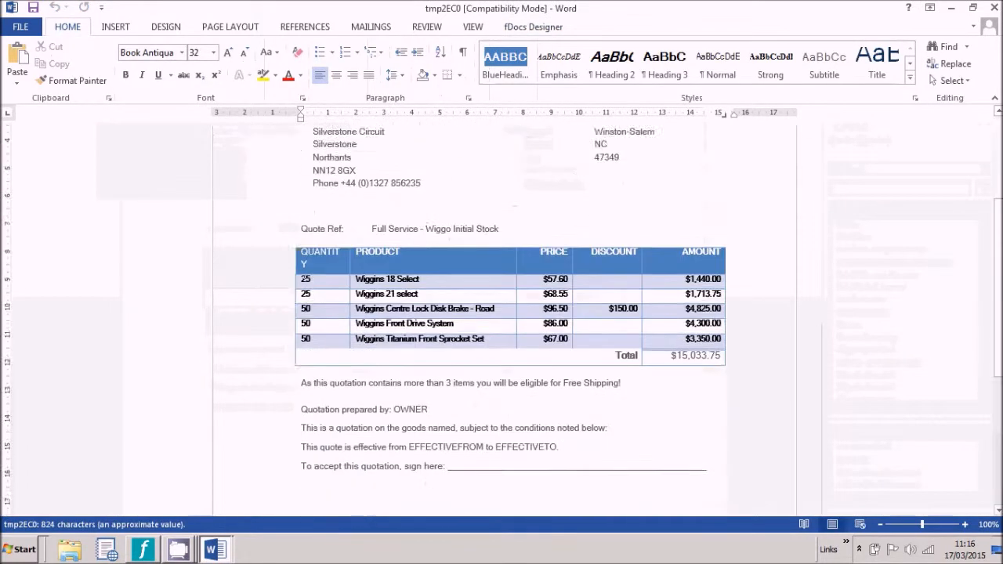
{"action": "scroll", "coordinate": [305, 272], "scroll_direction": "down", "scroll_amount": 1}
{"action": "scroll", "coordinate": [305, 272], "scroll_direction": "up", "scroll_amount": 1}
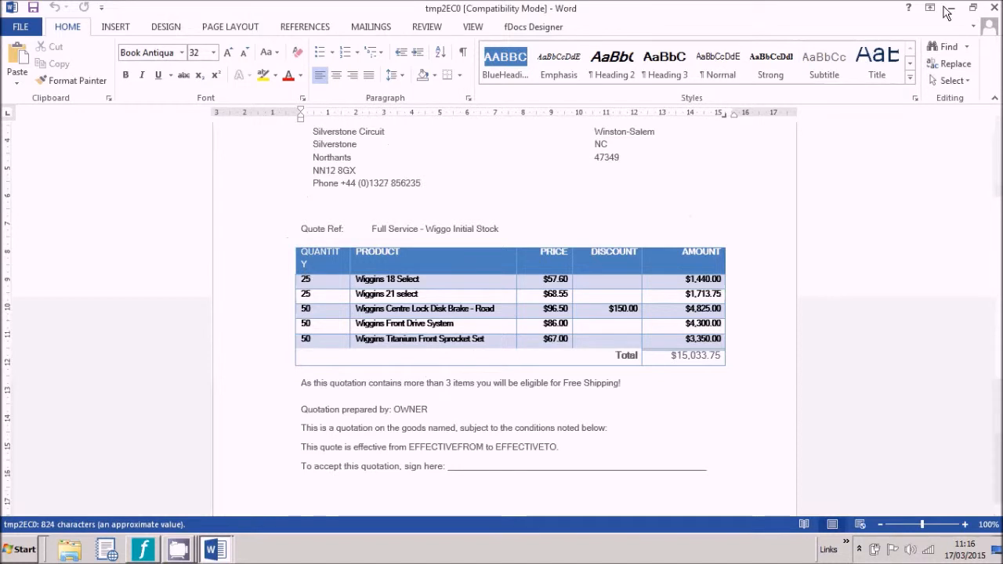
Step: Close the preview and replace the OWNER placeholder with the Owner data tag
{"action": "left_click", "coordinate": [994, 8]}
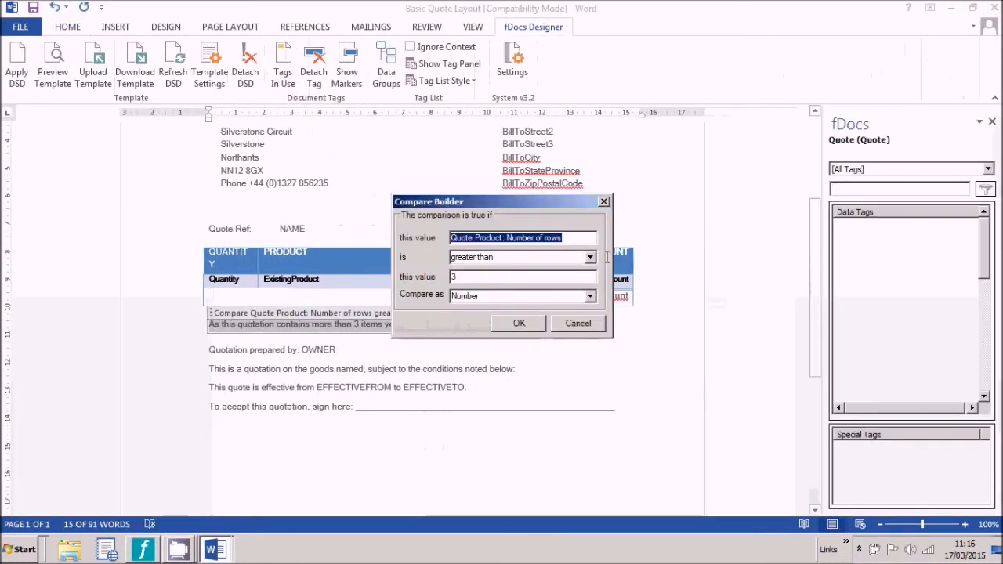
{"action": "double_click", "coordinate": [324, 348]}
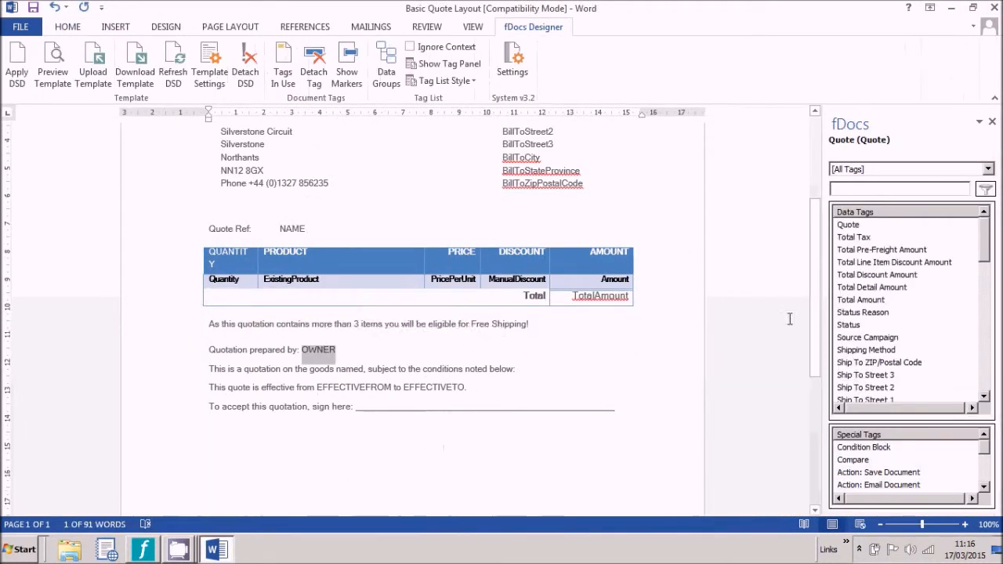
{"action": "left_click", "coordinate": [947, 213]}
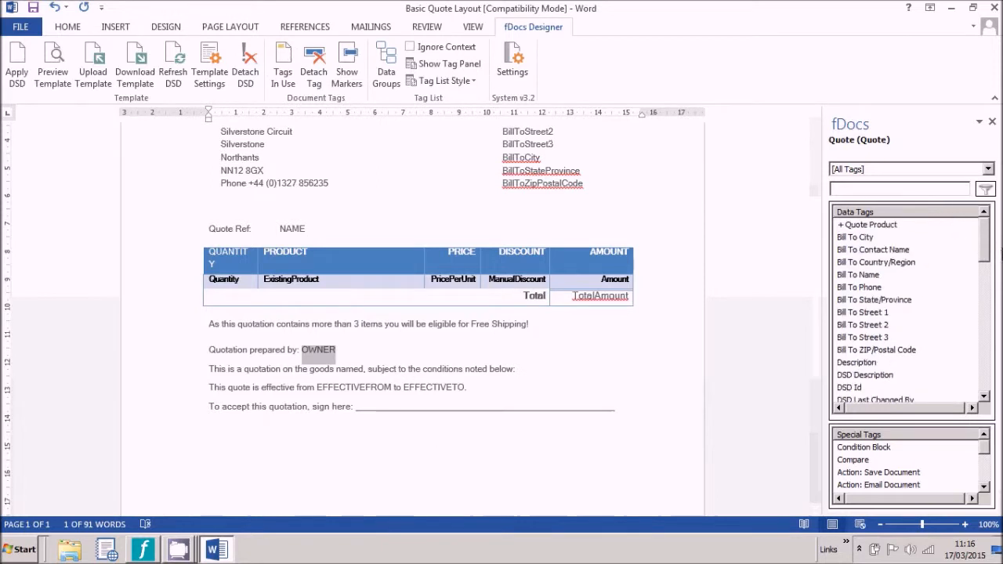
{"action": "left_click_drag", "start_coordinate": [984, 253], "coordinate": [982, 311]}
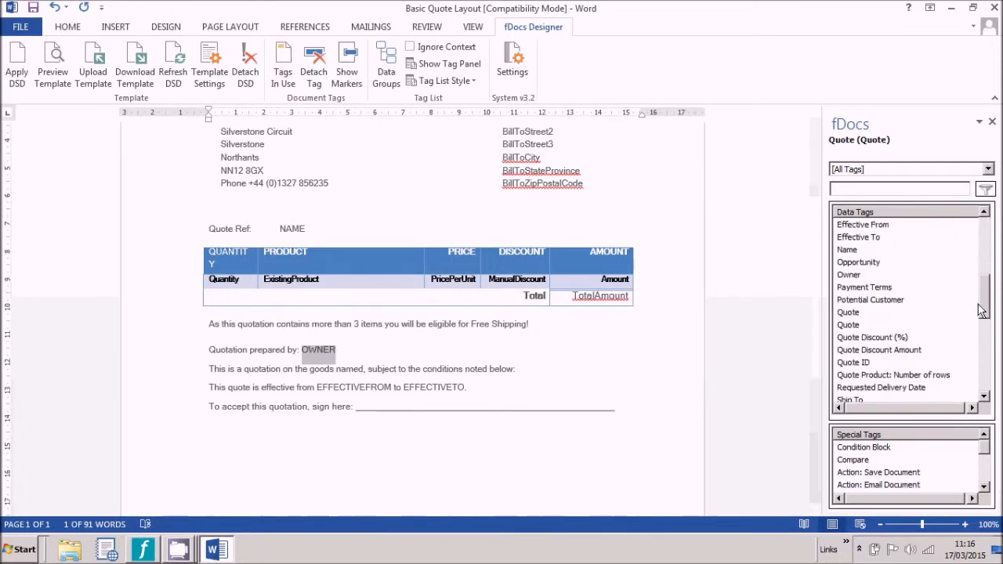
{"action": "double_click", "coordinate": [853, 278]}
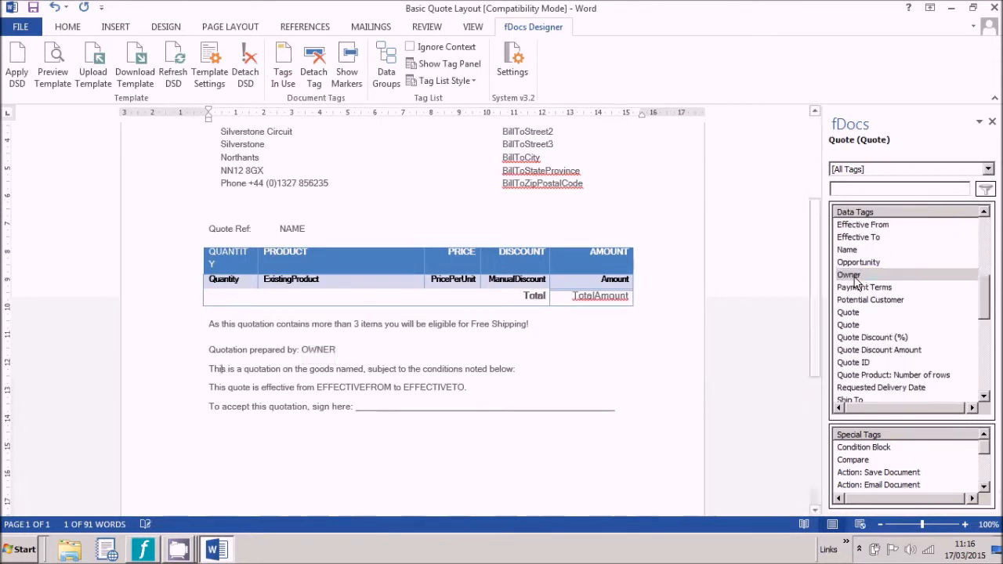
Step: Replace EFFECTIVEFROM and EFFECTIVETO with the Effective From and Effective To tags, then minimize Word
{"action": "double_click", "coordinate": [337, 388]}
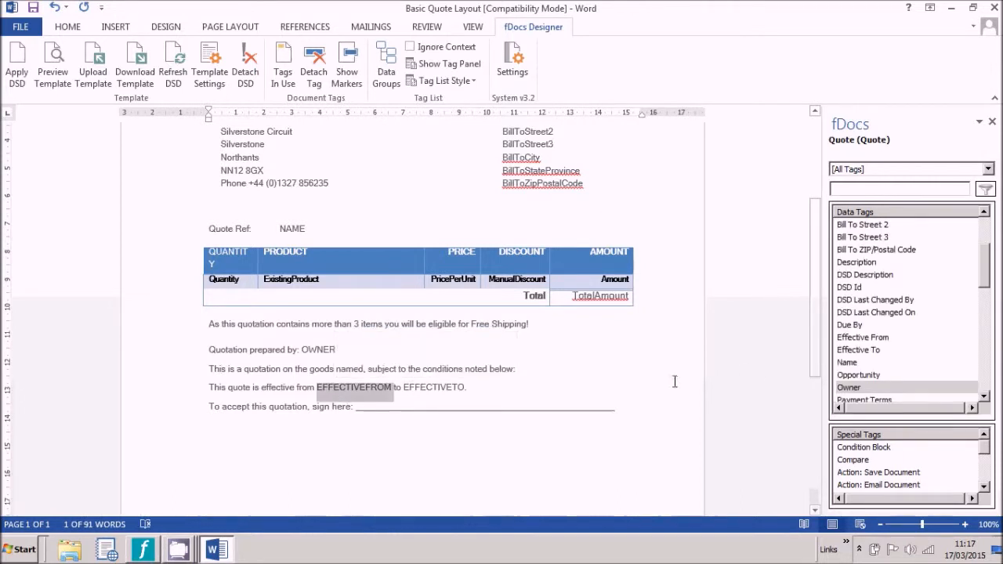
{"action": "double_click", "coordinate": [884, 341]}
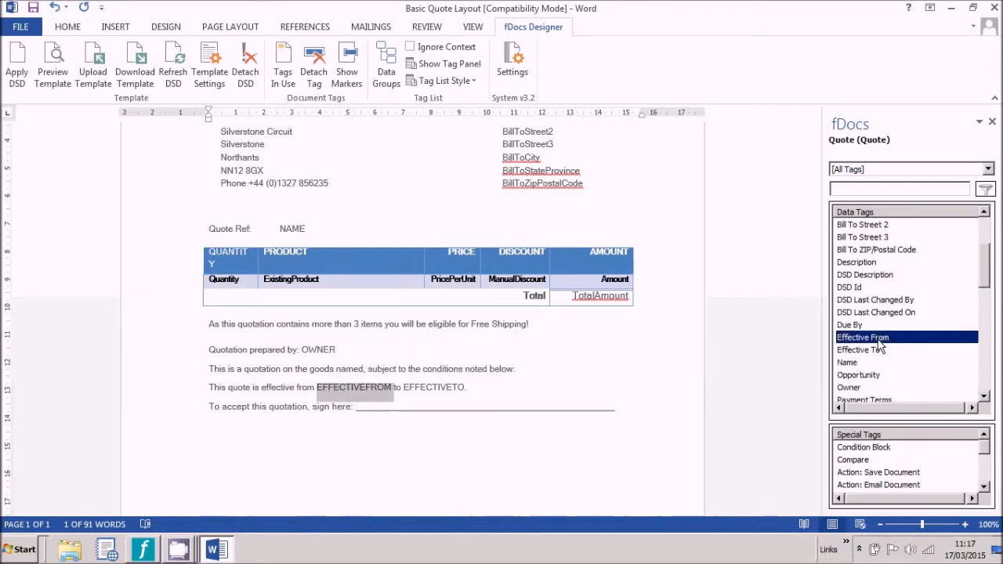
{"action": "double_click", "coordinate": [431, 390]}
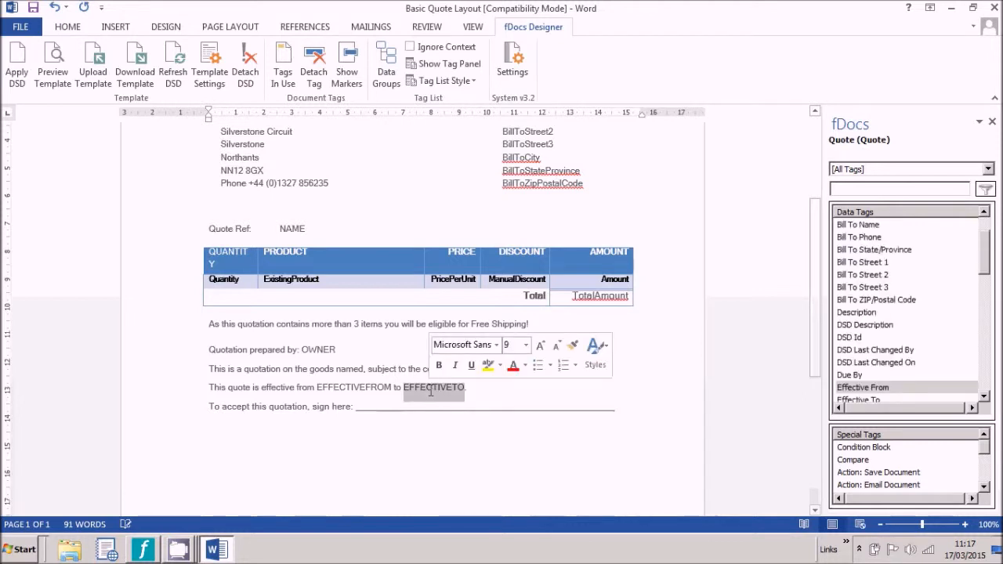
{"action": "left_click", "coordinate": [986, 348]}
{"action": "left_click", "coordinate": [871, 227]}
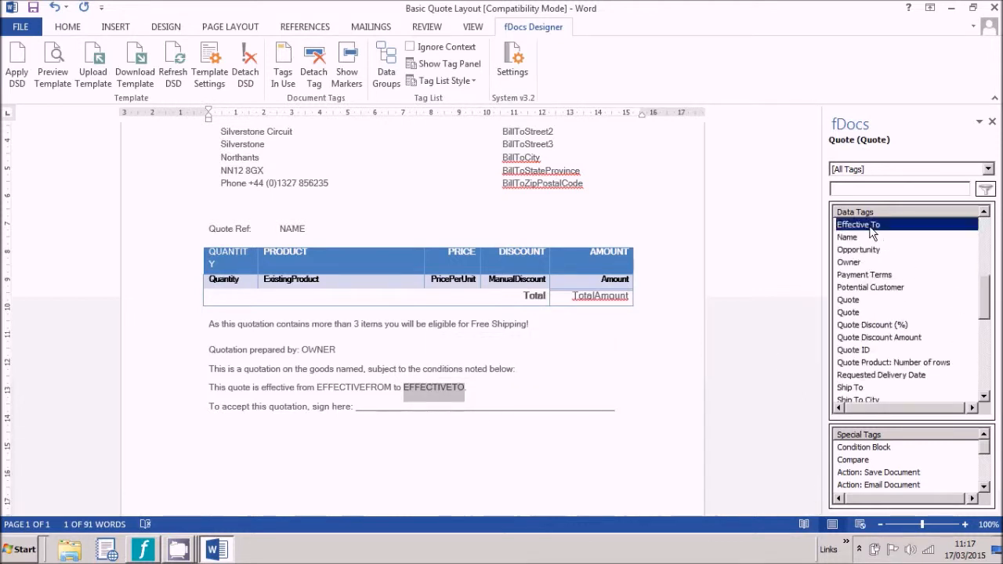
{"action": "double_click", "coordinate": [872, 227]}
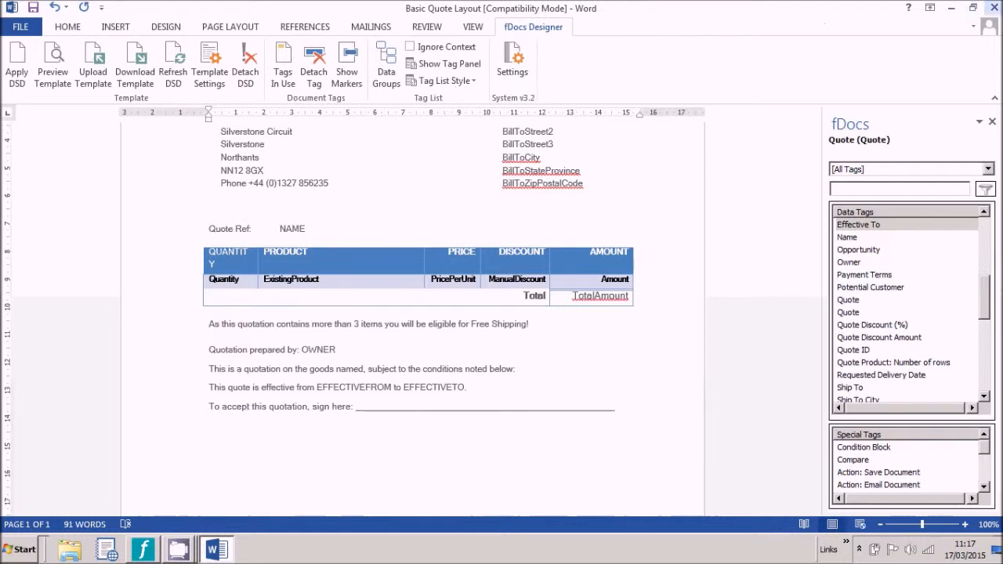
{"action": "left_click", "coordinate": [957, 10]}
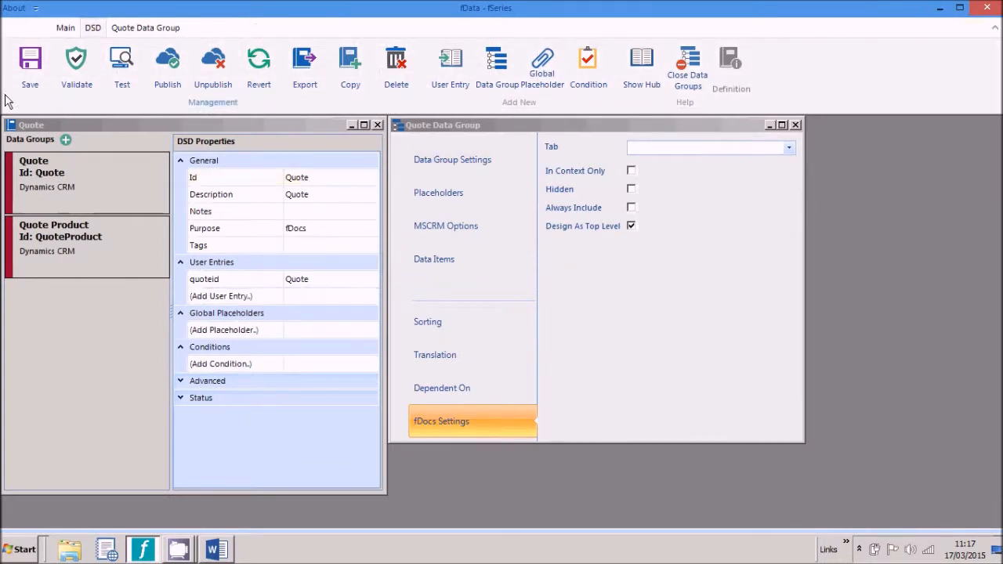
Step: Add a SharePoint-type data group with Id Product to the Quote DSD
{"action": "left_click", "coordinate": [66, 139]}
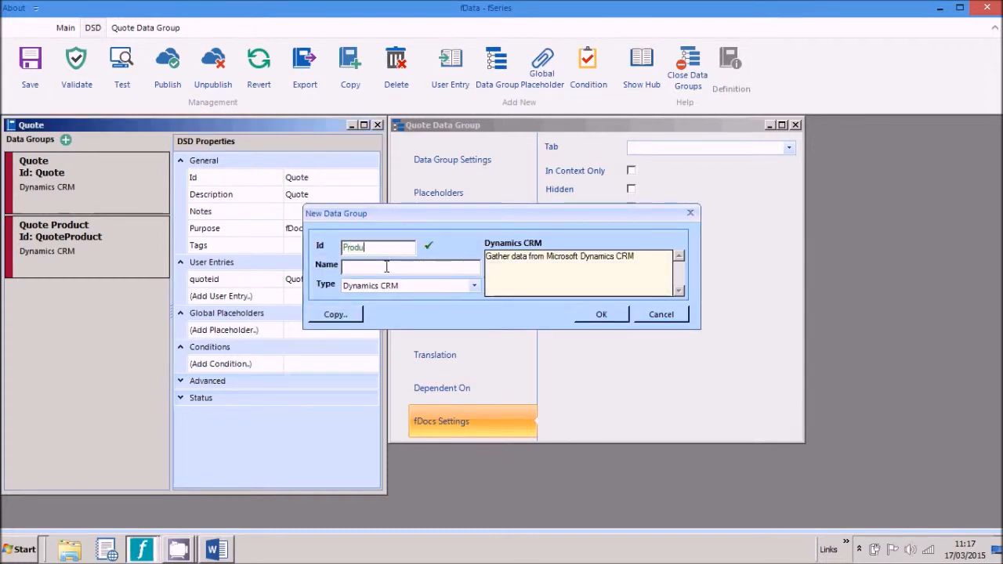
{"action": "type", "text": "Produt"}
{"action": "key", "text": "BackSpace"}
{"action": "left_click", "coordinate": [474, 286]}
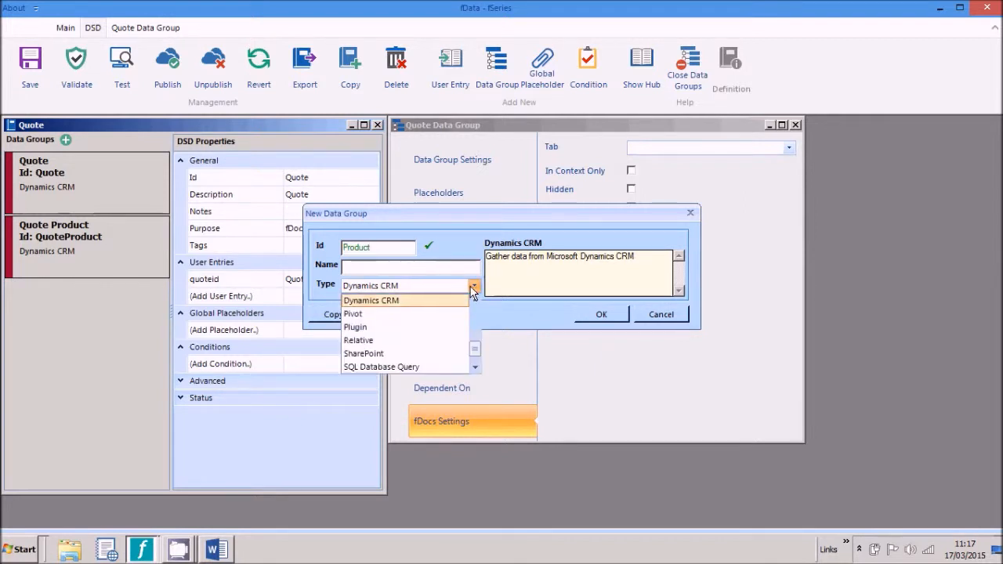
{"action": "left_click", "coordinate": [376, 354]}
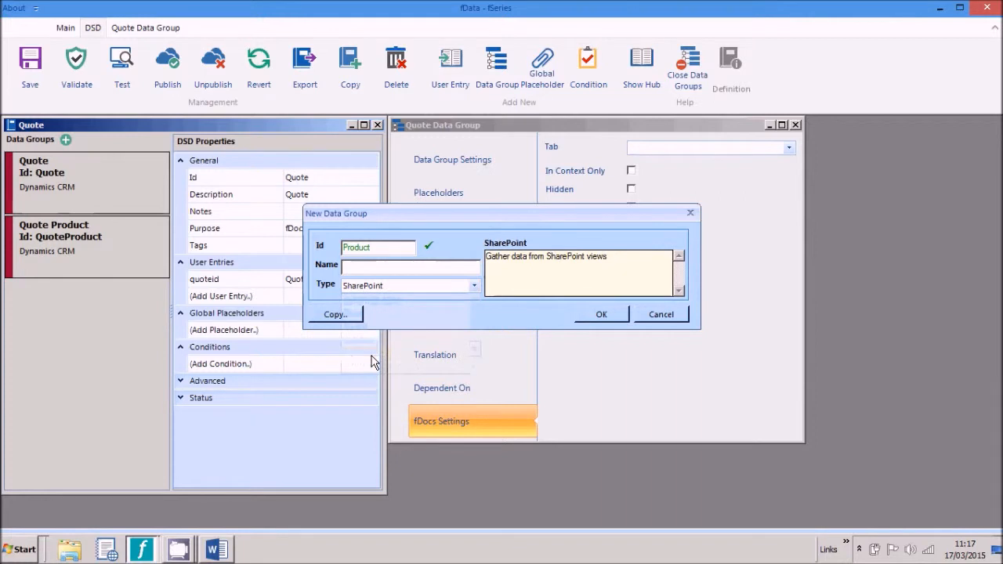
{"action": "left_click", "coordinate": [615, 316]}
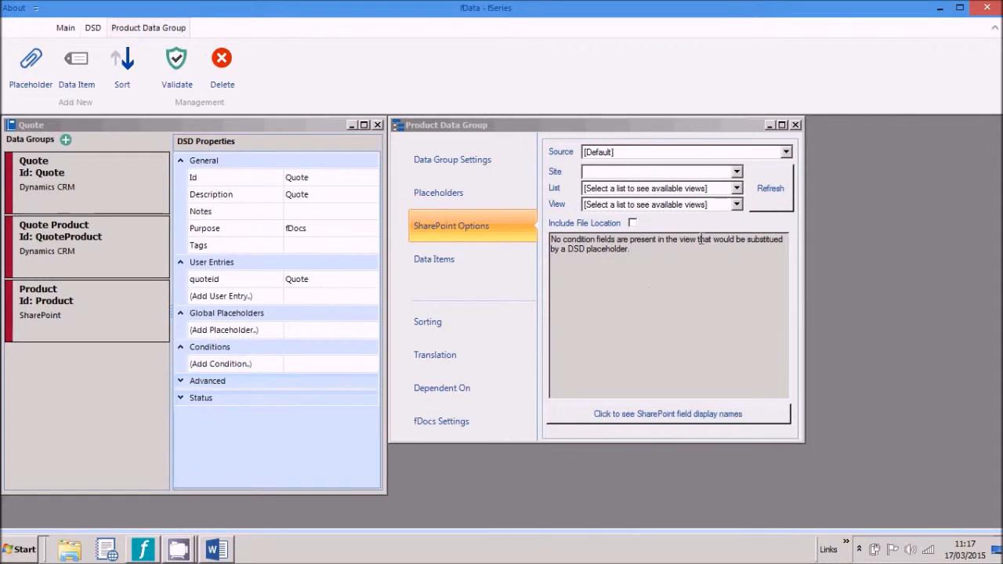
Step: Point the Product group at the Products site's Product Details list using the All Items view
{"action": "left_click", "coordinate": [735, 172]}
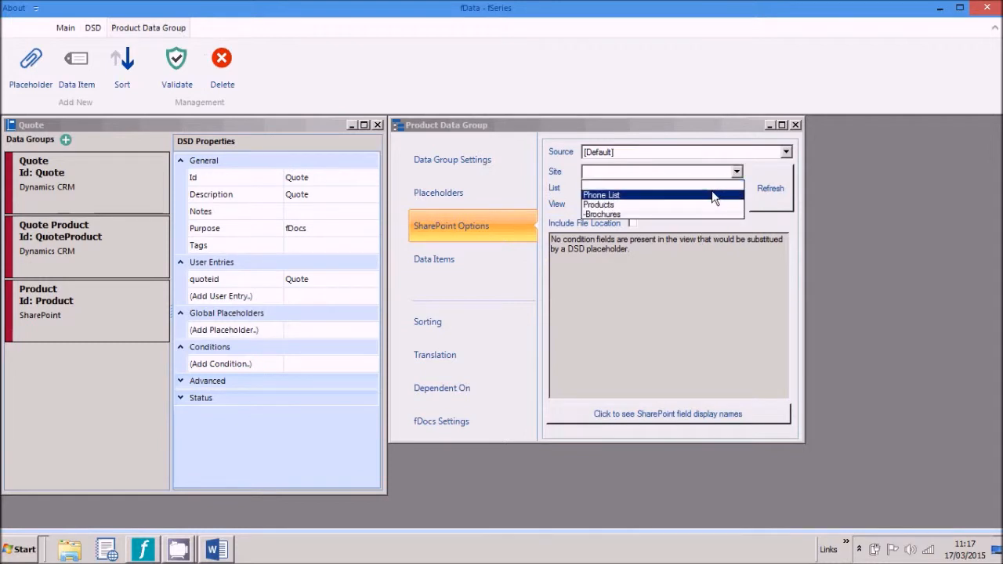
{"action": "left_click", "coordinate": [717, 204]}
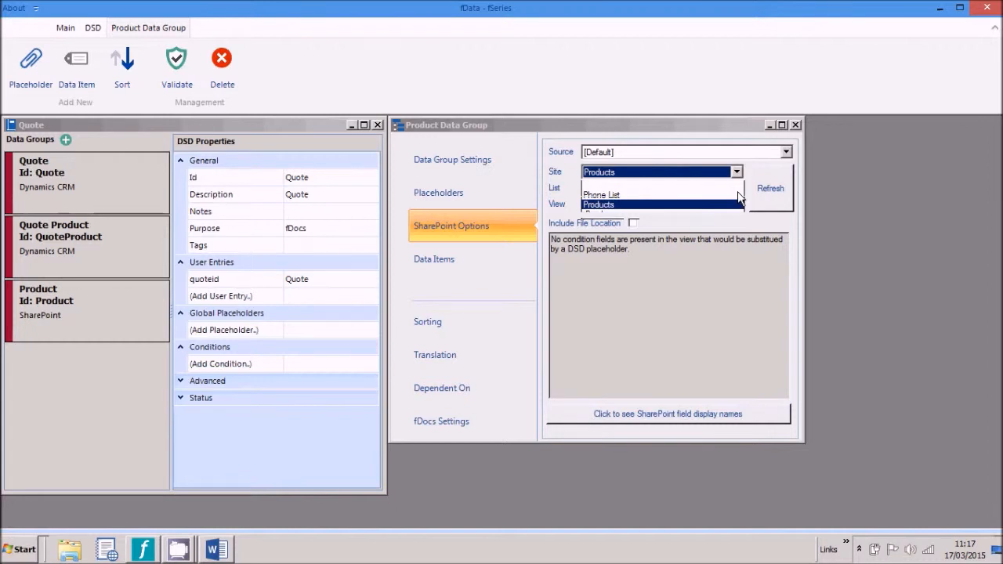
{"action": "left_click", "coordinate": [738, 190]}
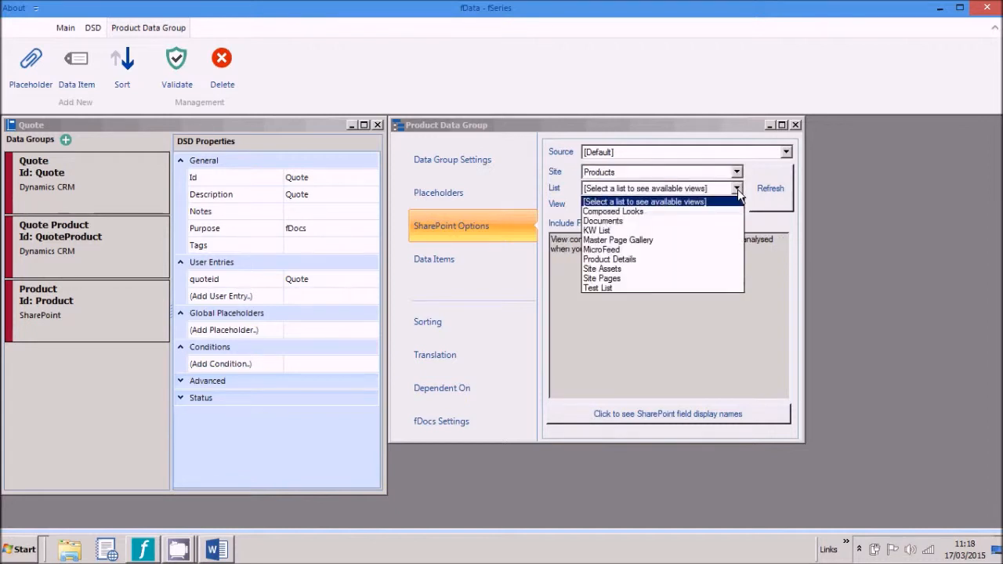
{"action": "left_click", "coordinate": [682, 259]}
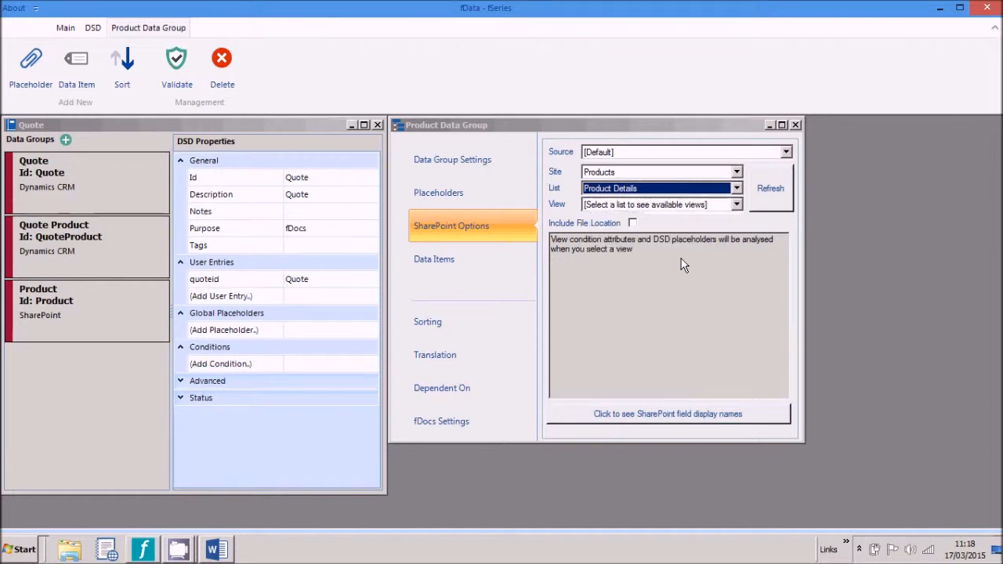
{"action": "left_click", "coordinate": [736, 205]}
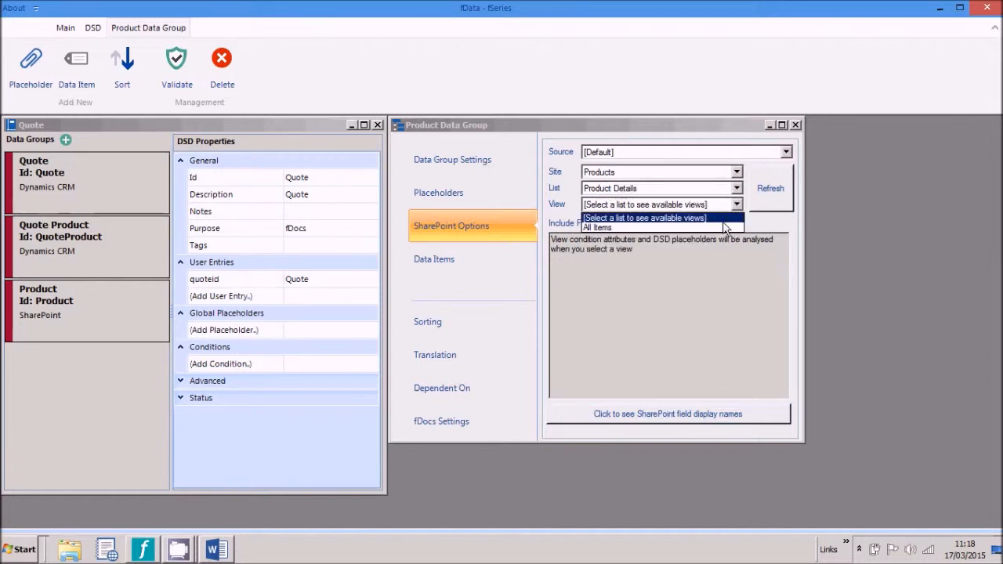
{"action": "left_click", "coordinate": [721, 227]}
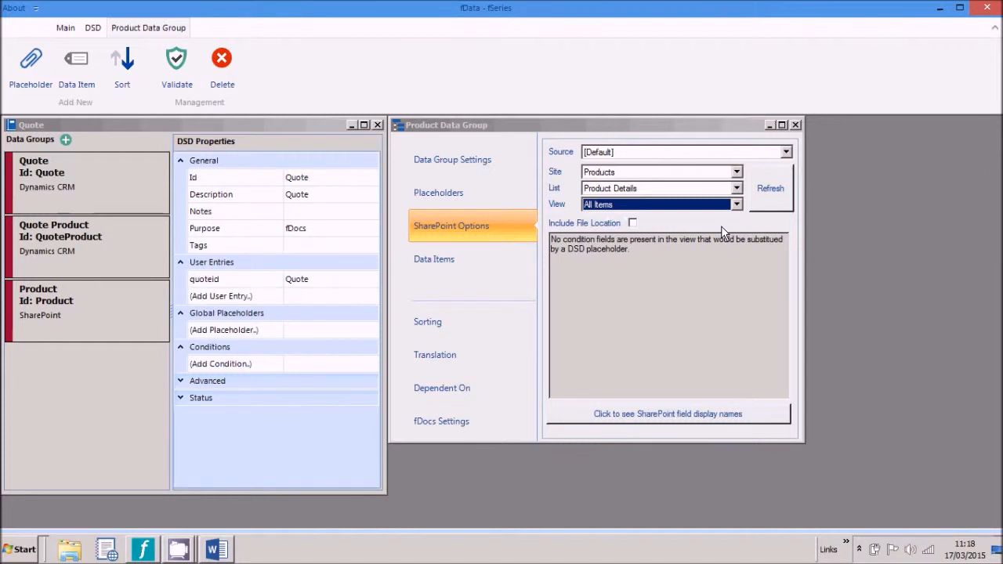
Step: Join the Product group to Quote Product, matching Existing Product to ProductId
{"action": "left_click", "coordinate": [436, 163]}
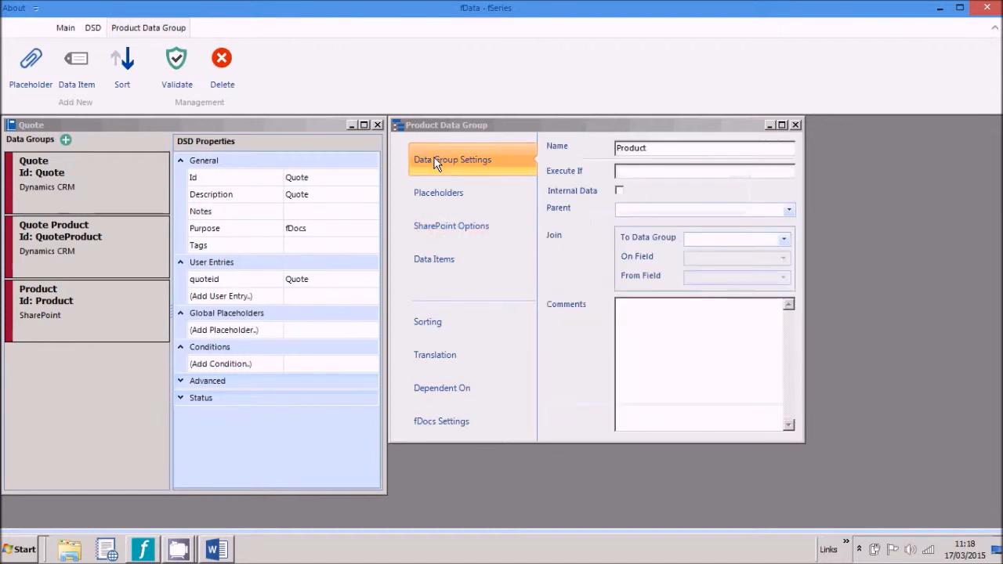
{"action": "left_click", "coordinate": [783, 240]}
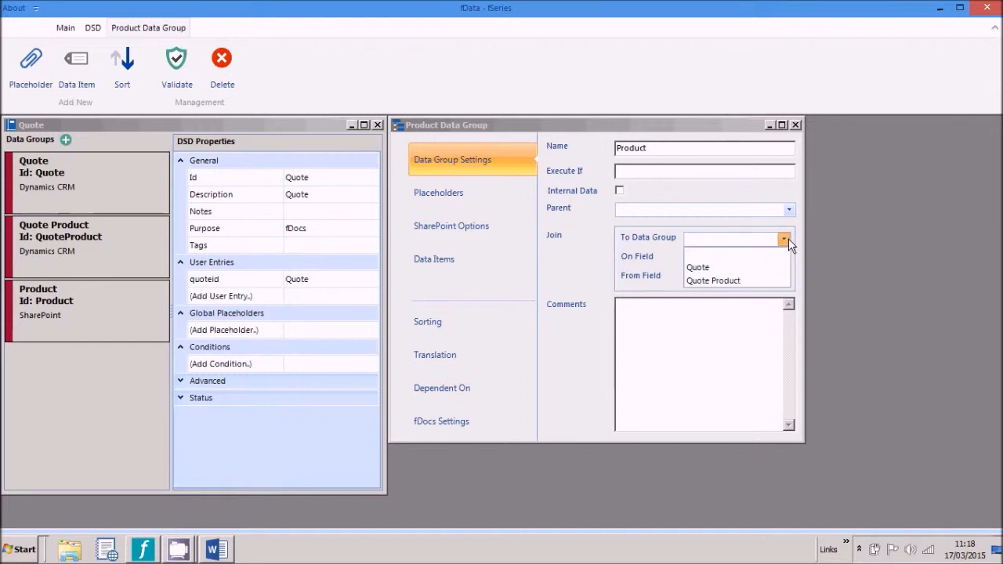
{"action": "left_click", "coordinate": [749, 280]}
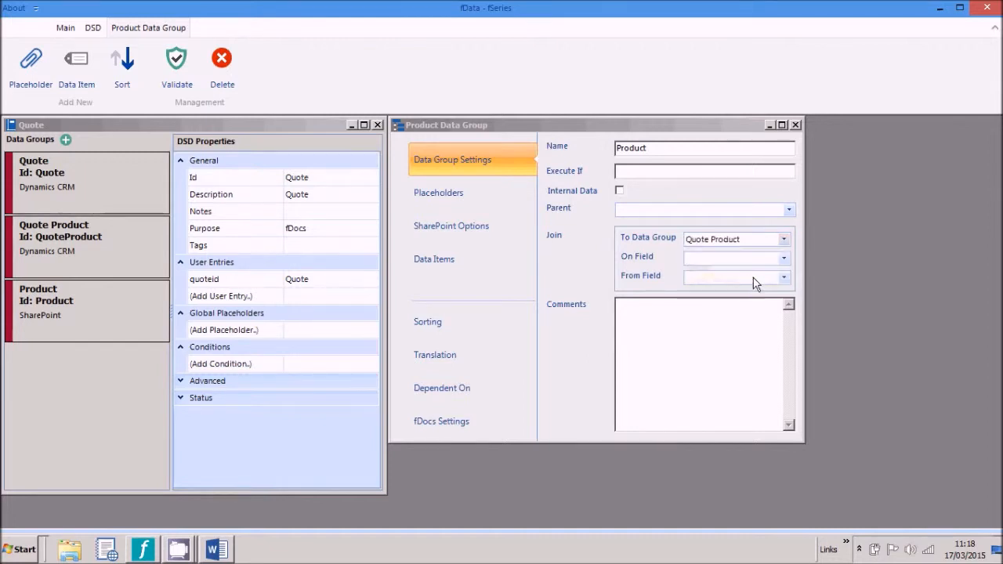
{"action": "left_click", "coordinate": [784, 259]}
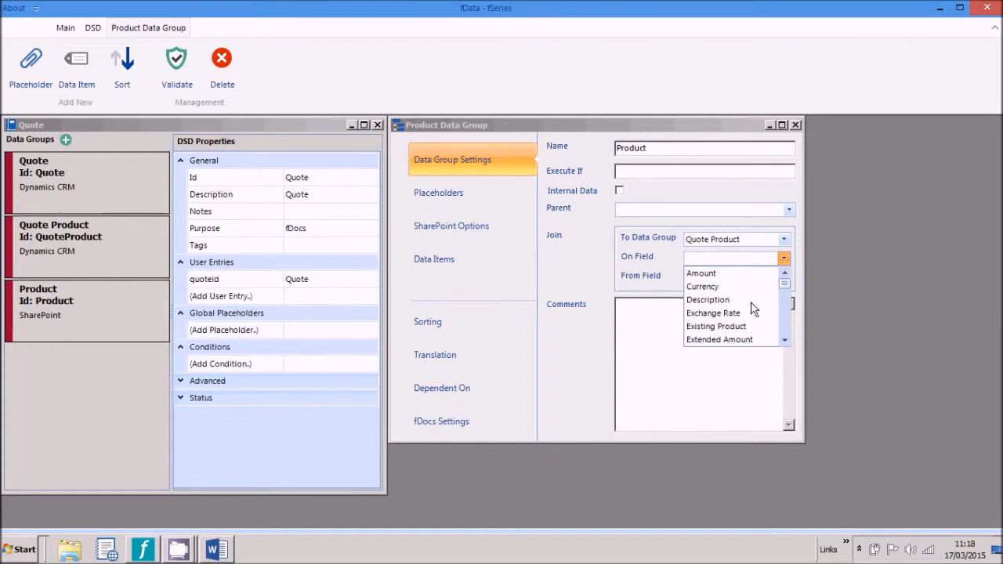
{"action": "left_click", "coordinate": [732, 327]}
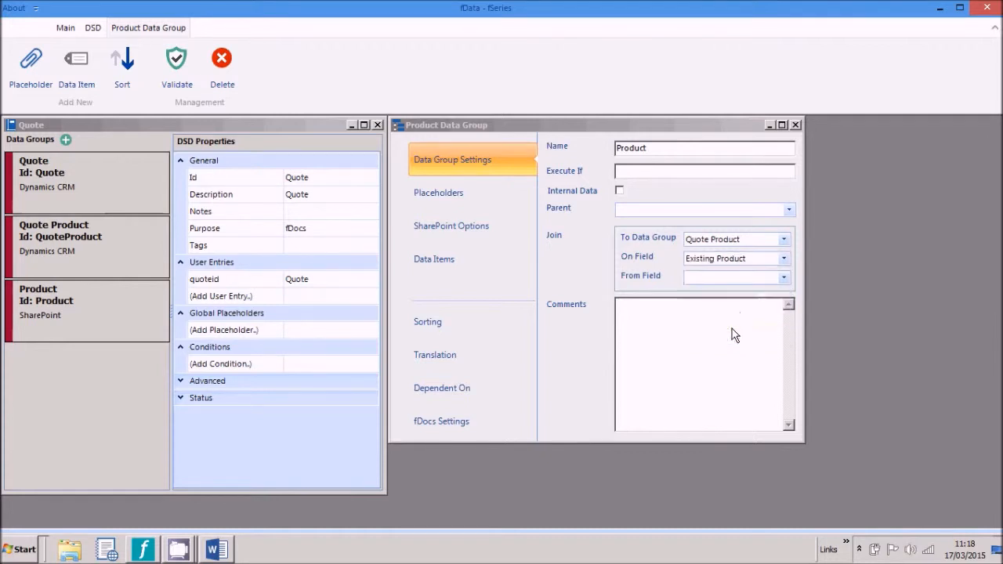
{"action": "left_click", "coordinate": [784, 280]}
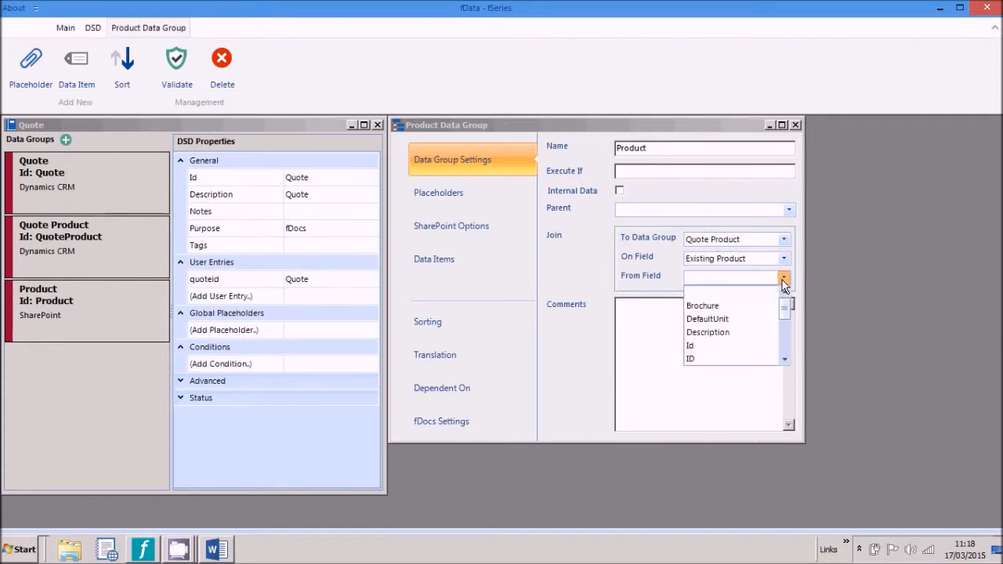
{"action": "left_click_drag", "start_coordinate": [783, 311], "coordinate": [783, 336]}
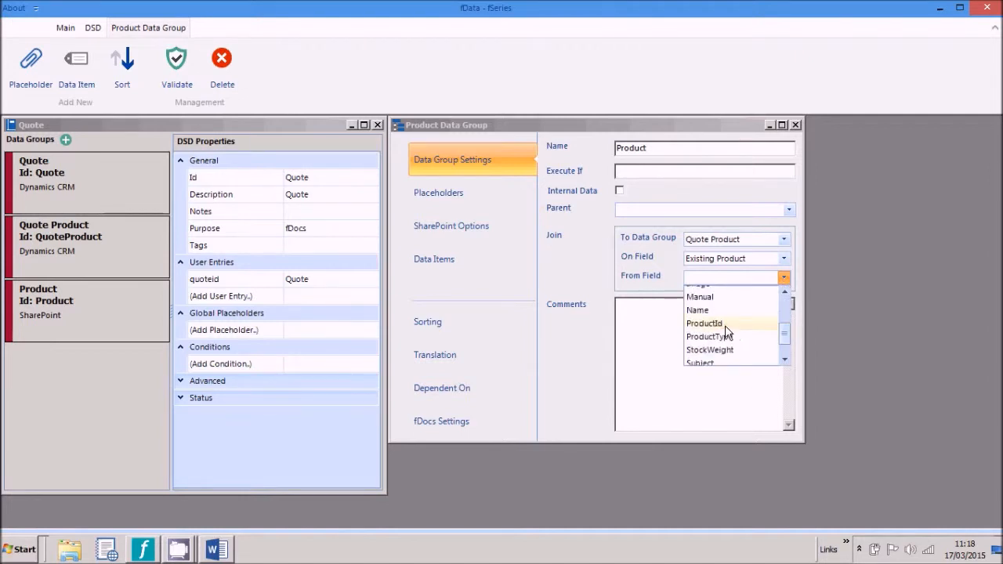
{"action": "left_click", "coordinate": [704, 323]}
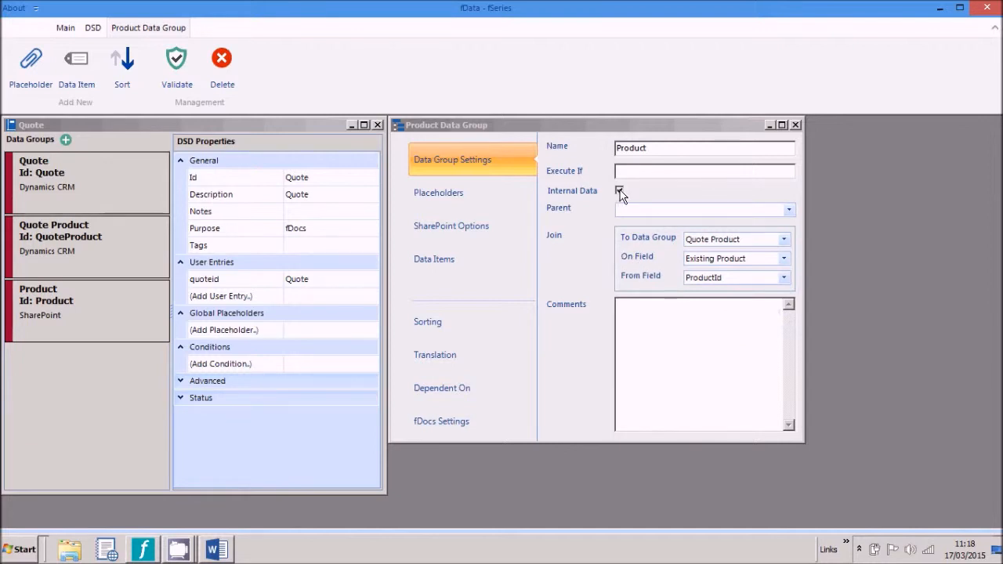
Step: Publish the Quote DSD, confirming the overwrite of the published version
{"action": "left_click", "coordinate": [94, 28]}
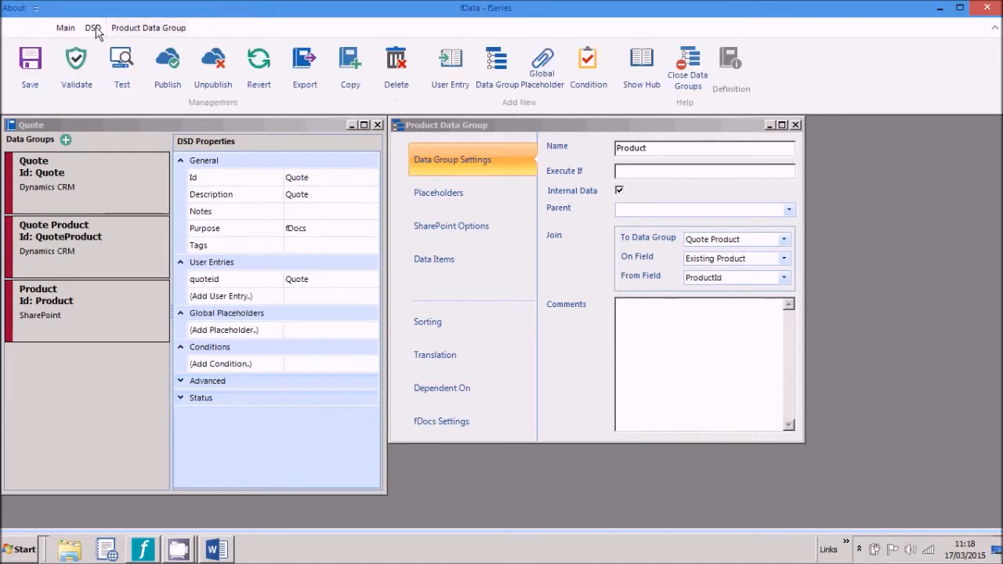
{"action": "left_click", "coordinate": [163, 70]}
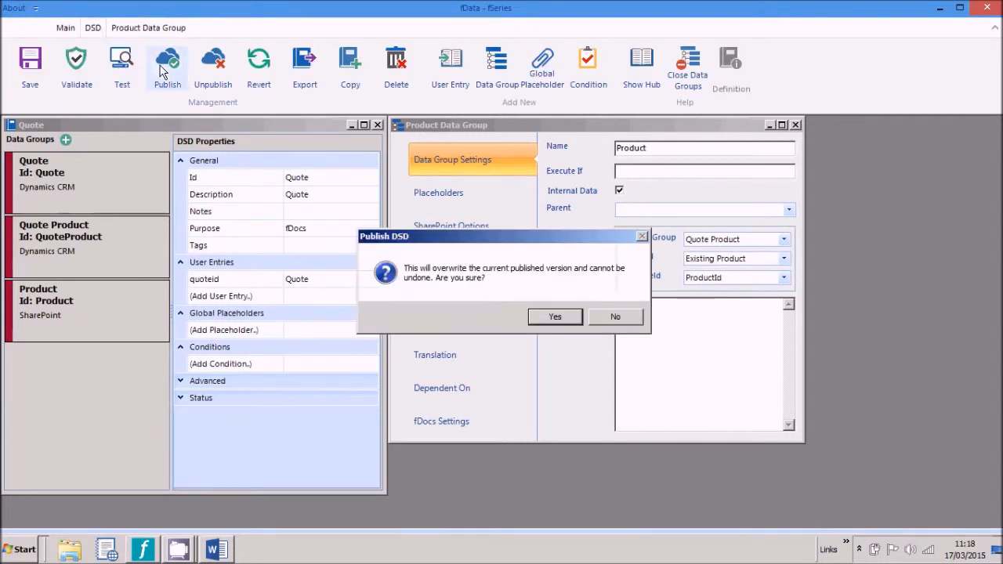
{"action": "left_click", "coordinate": [556, 317]}
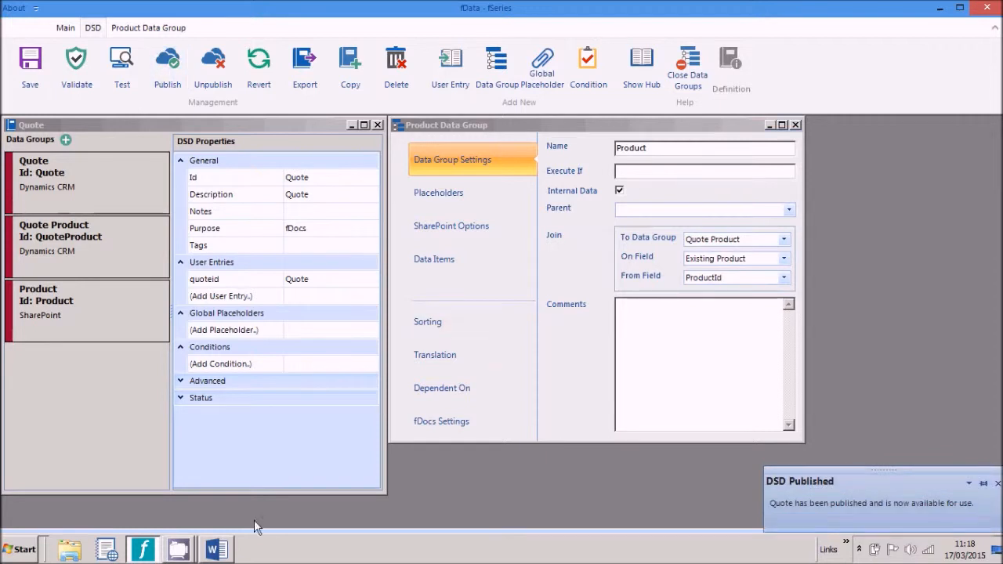
{"action": "left_click", "coordinate": [216, 550]}
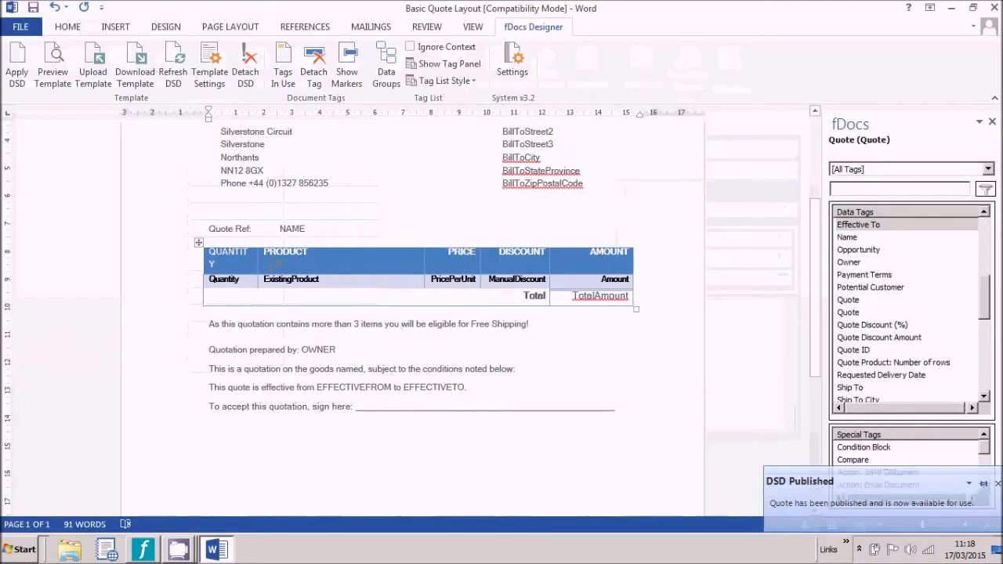
Step: Refresh the DSD and add a Weight column header between PRODUCT and PRICE
{"action": "left_click", "coordinate": [172, 73]}
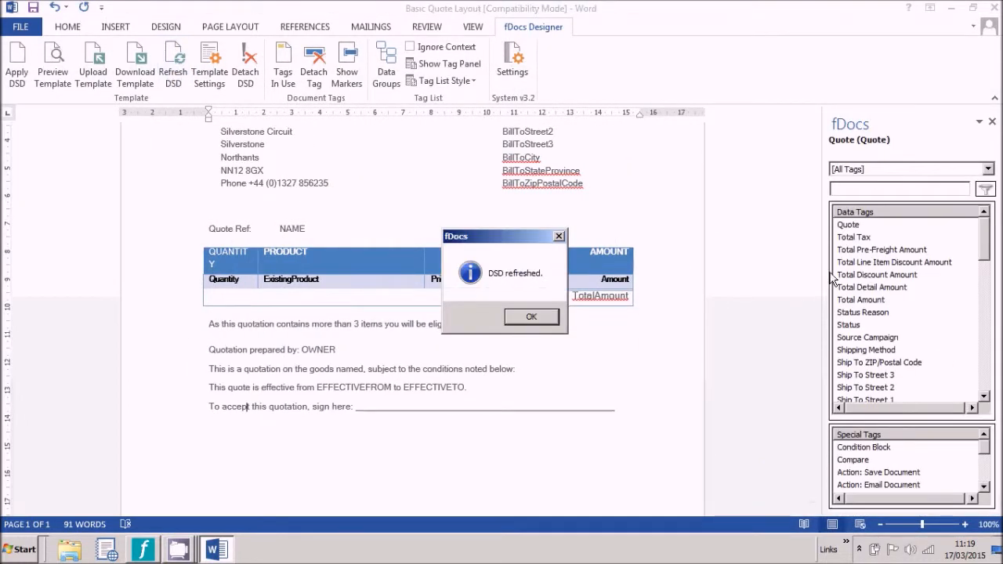
{"action": "left_click", "coordinate": [540, 317]}
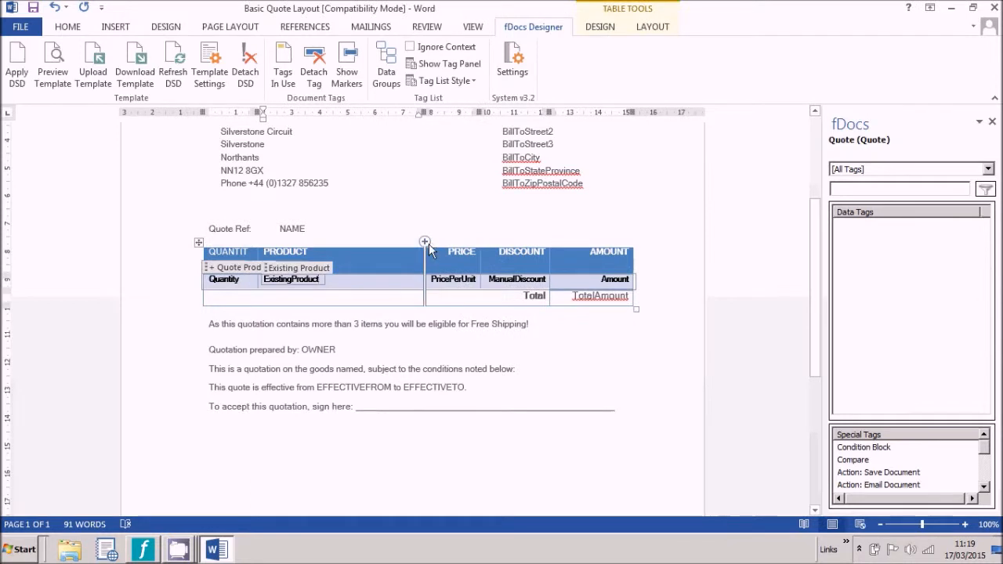
{"action": "left_click", "coordinate": [425, 241]}
{"action": "left_click", "coordinate": [429, 252]}
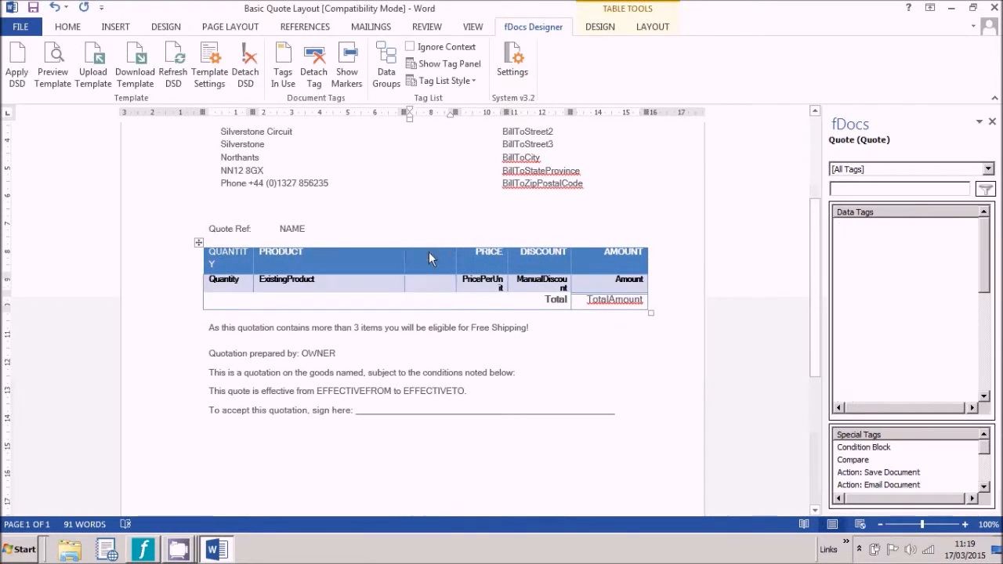
{"action": "type", "text": "SIock"}
{"action": "key", "text": "BackSpace"}
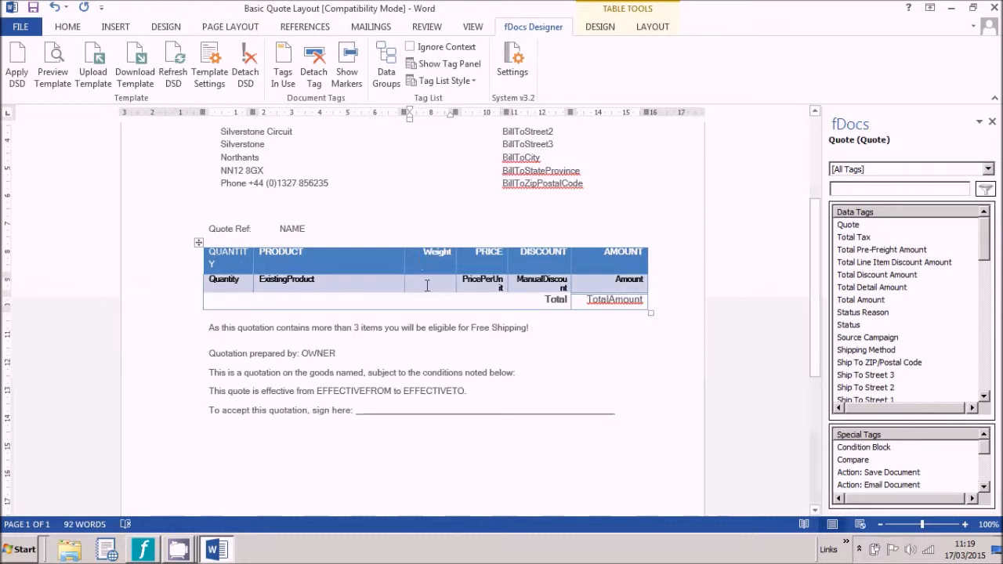
Step: Insert the StockWeight data tag into the Weight column's line-item cell
{"action": "left_click", "coordinate": [427, 285]}
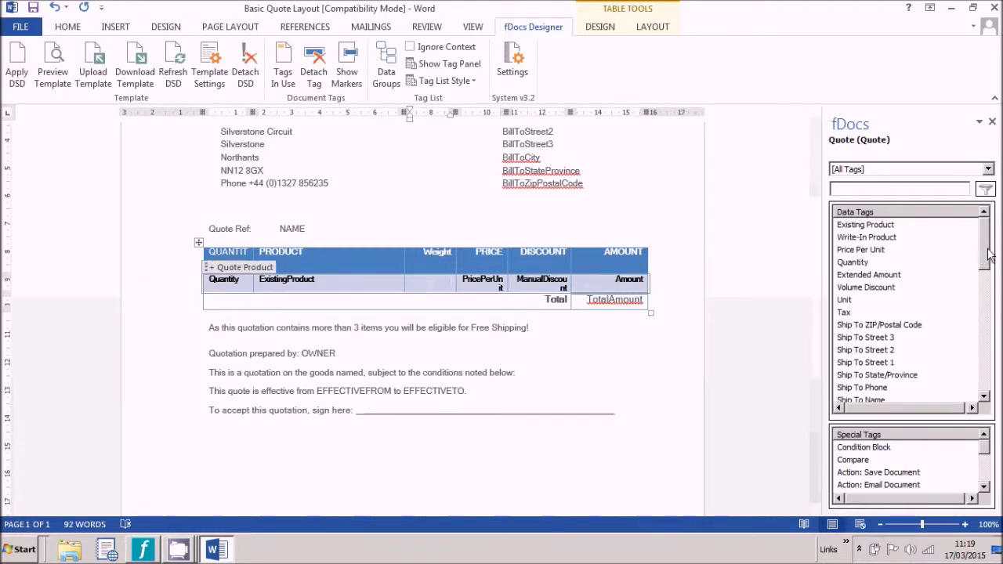
{"action": "left_click_drag", "start_coordinate": [990, 255], "coordinate": [975, 373]}
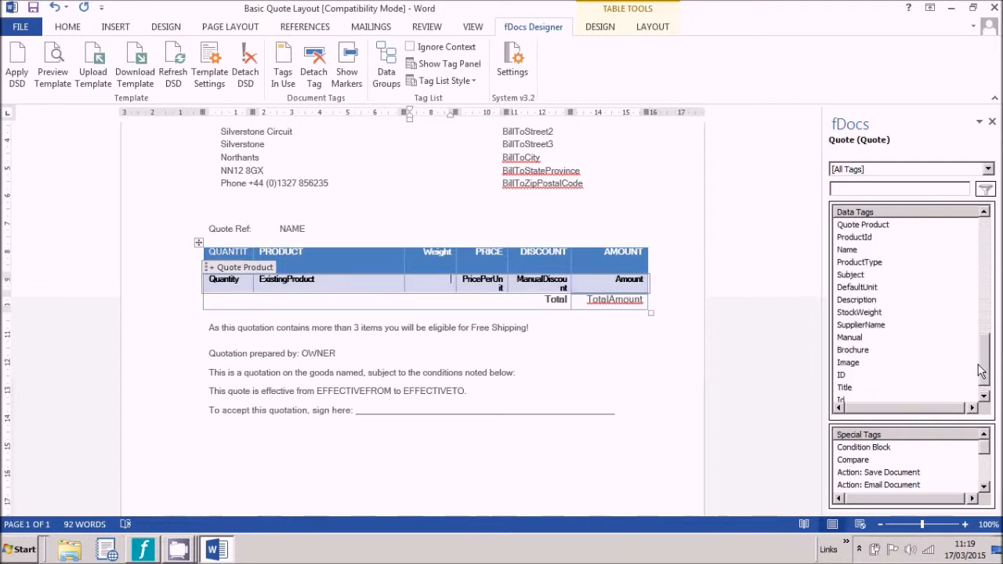
{"action": "left_click", "coordinate": [862, 325]}
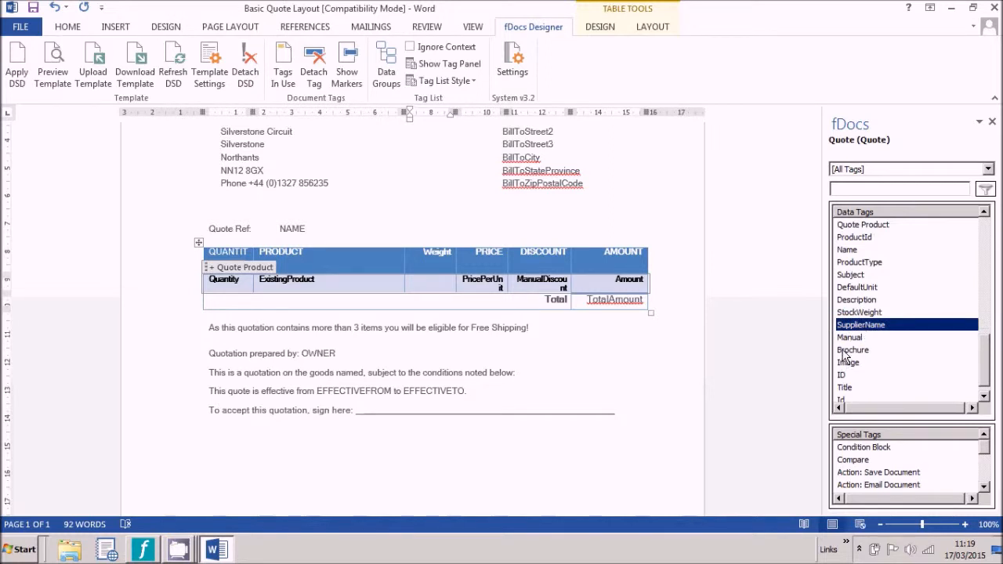
{"action": "left_click", "coordinate": [845, 351]}
{"action": "double_click", "coordinate": [862, 313]}
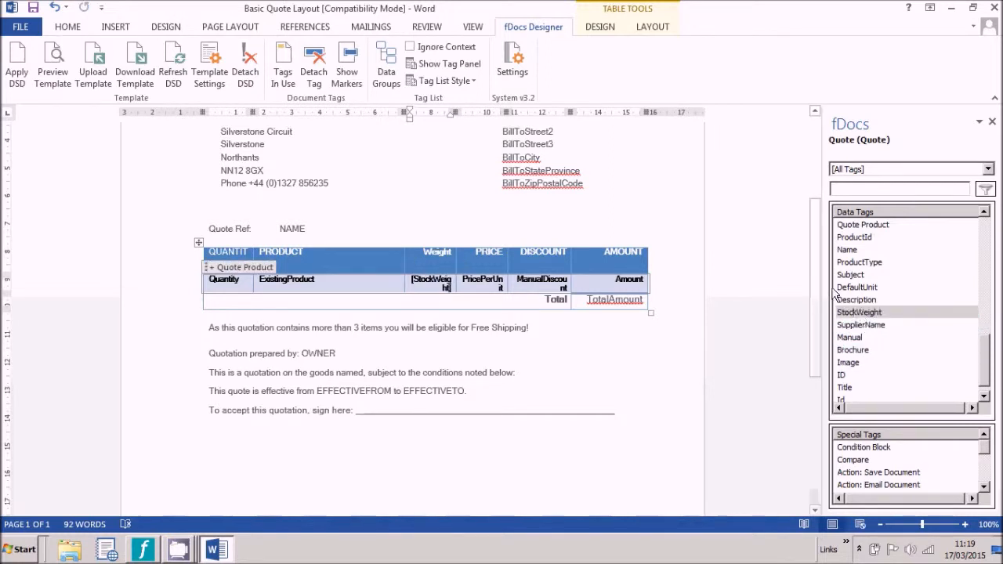
{"action": "left_click", "coordinate": [52, 72]}
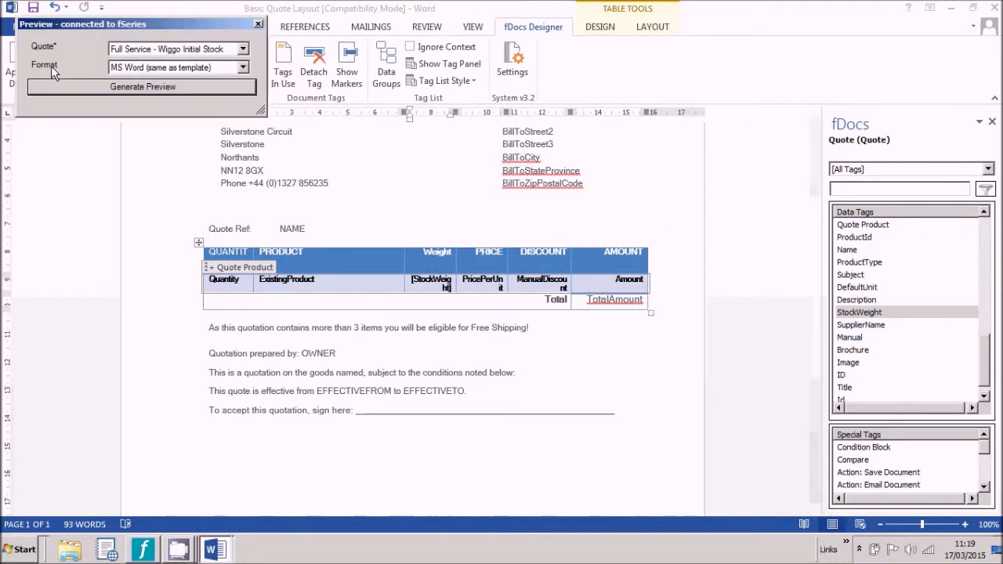
{"action": "left_click", "coordinate": [90, 81]}
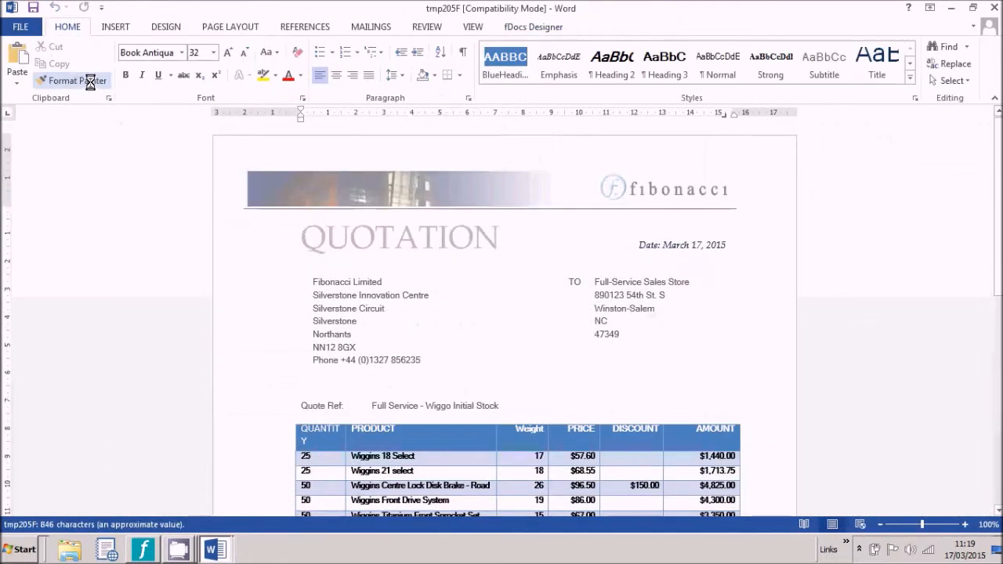
{"action": "scroll", "coordinate": [441, 342], "scroll_direction": "down", "scroll_amount": 5}
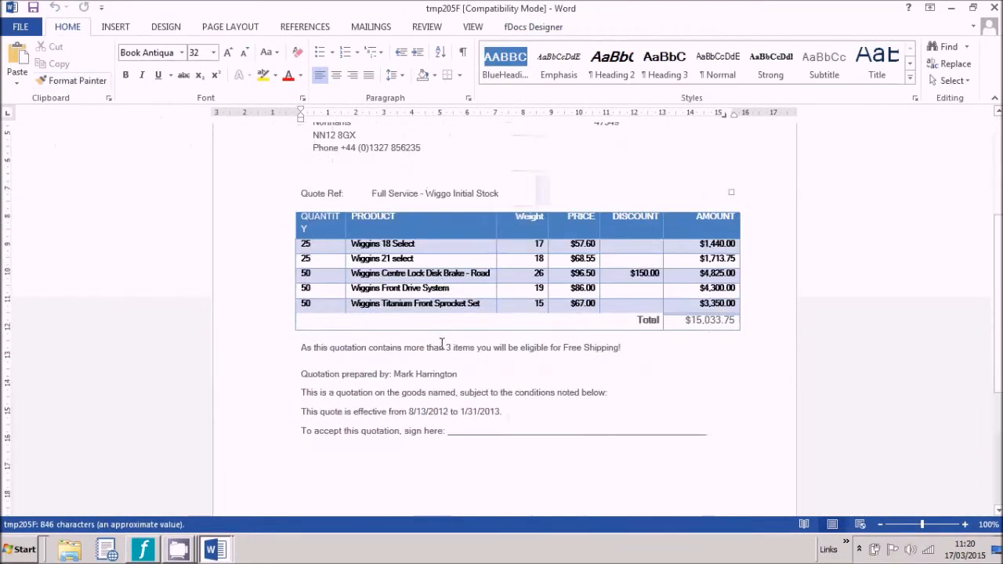
{"action": "scroll", "coordinate": [441, 342], "scroll_direction": "up", "scroll_amount": 5}
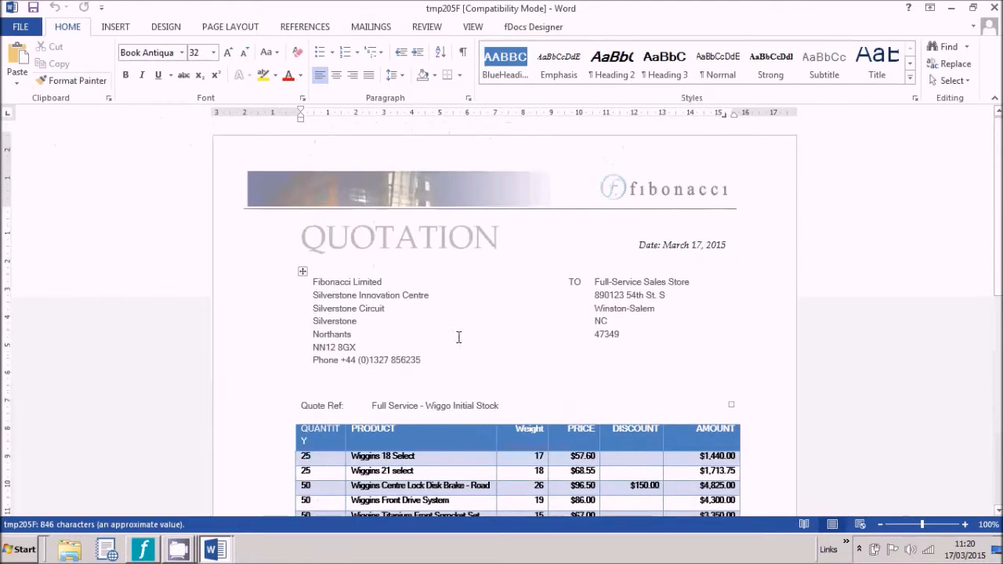
{"action": "left_click", "coordinate": [997, 9]}
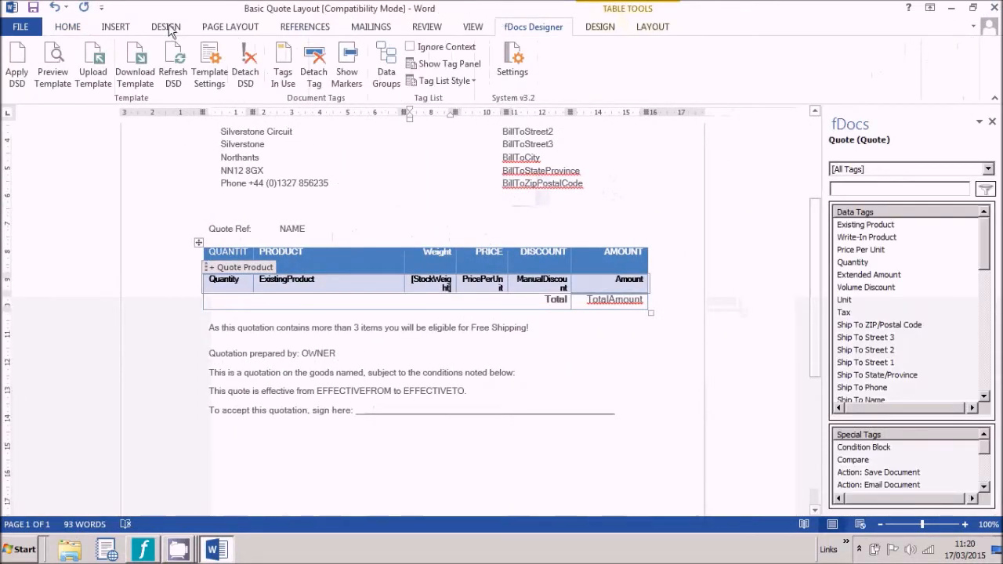
Step: Upload the template to the Published folder, trimming 'Layout' from the name to get Basic Quote.docx
{"action": "left_click", "coordinate": [93, 70]}
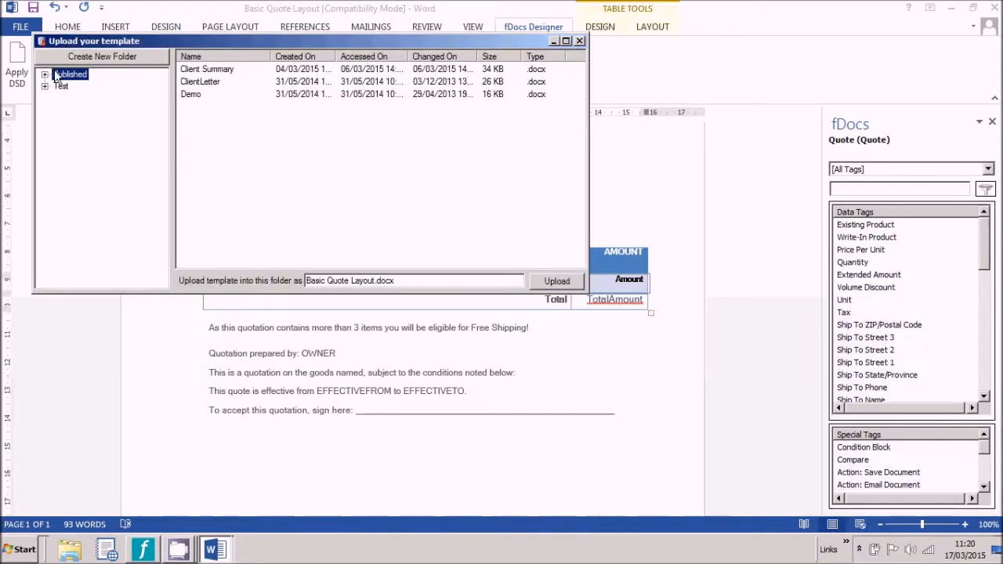
{"action": "left_click", "coordinate": [349, 281]}
{"action": "key", "text": "Delete"}
{"action": "key", "text": "Delete"}
{"action": "key", "text": "Delete"}
{"action": "key", "text": "Delete"}
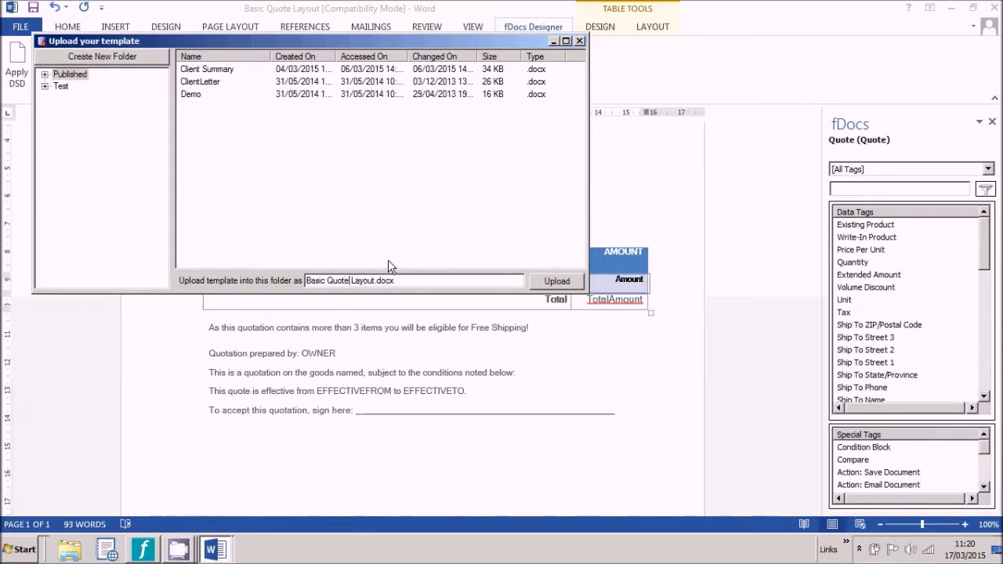
{"action": "key", "text": "Delete"}
{"action": "key", "text": "Delete"}
{"action": "key", "text": "Delete"}
{"action": "left_click", "coordinate": [557, 280]}
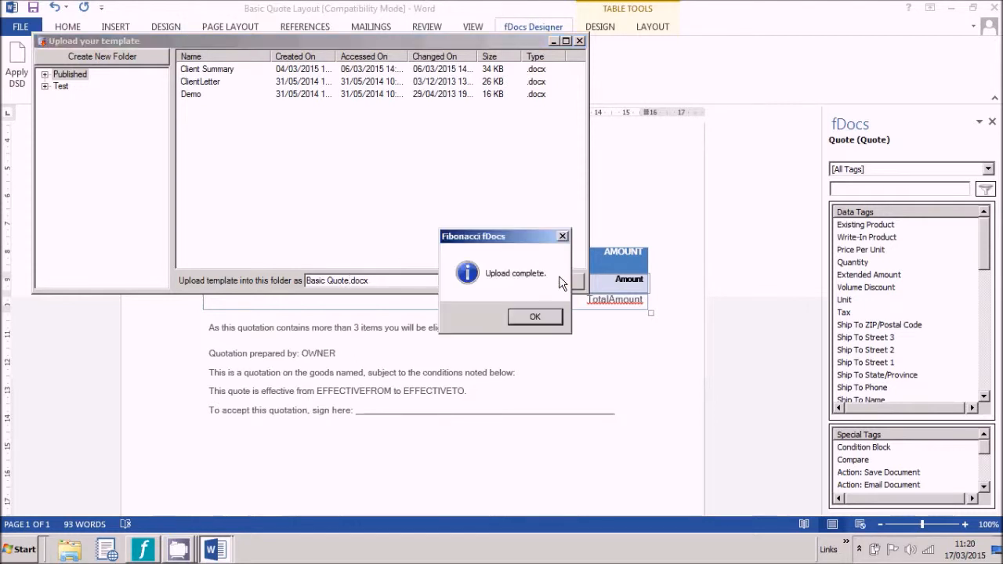